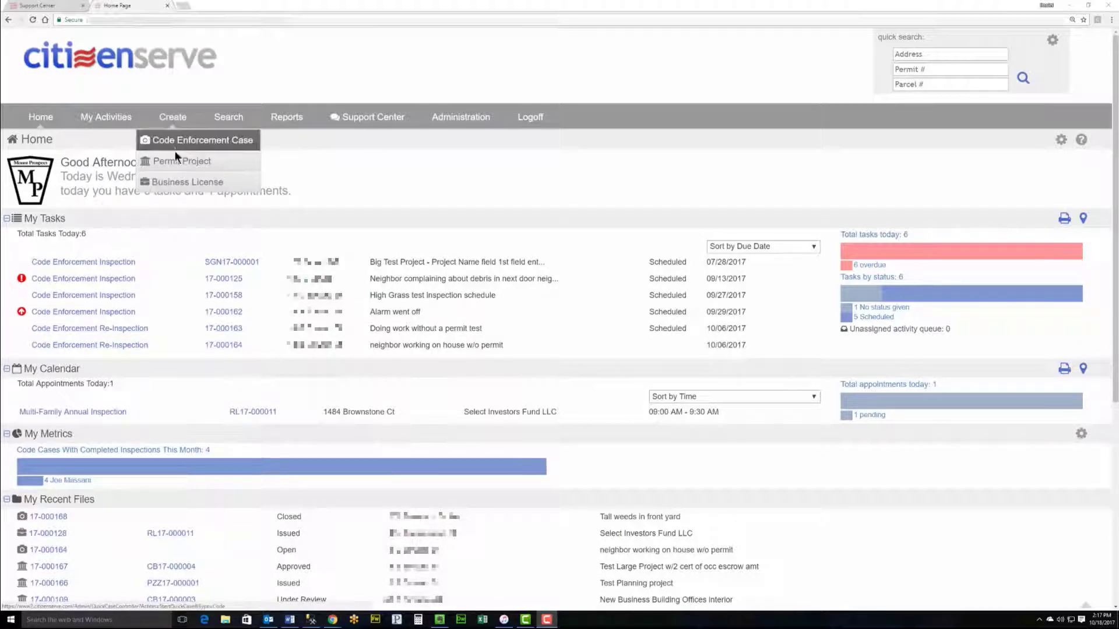
# Step: Create a permit project named 'New Deck on existing Residential home', correcting the misspelled 'Residential'
pyautogui.click(176, 161)
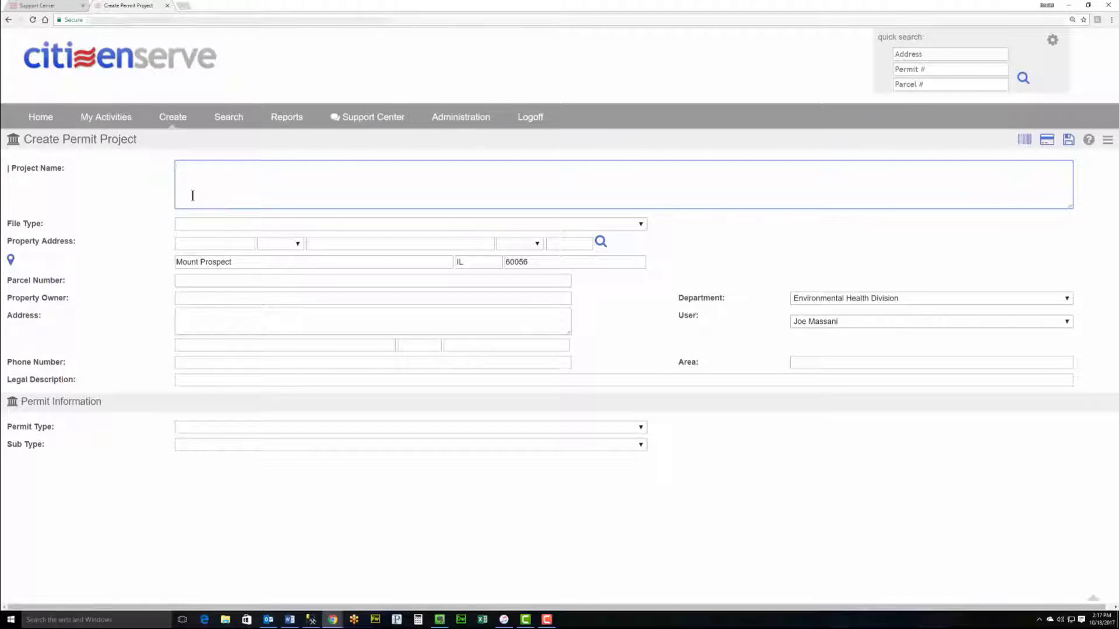
pyautogui.write('New Deck on existing home Residet')
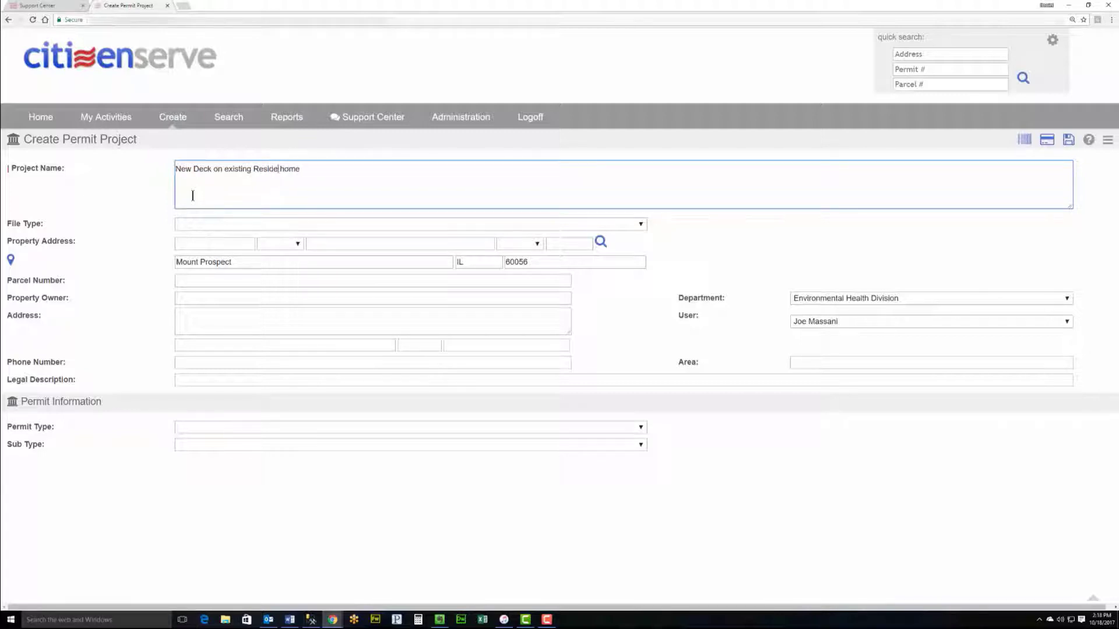
pyautogui.press('BackSpace')
pyautogui.write('ntial')
# Step: Set File Type to Permitting, enter street number 50 with the street name, and search matching properties
pyautogui.click(227, 227)
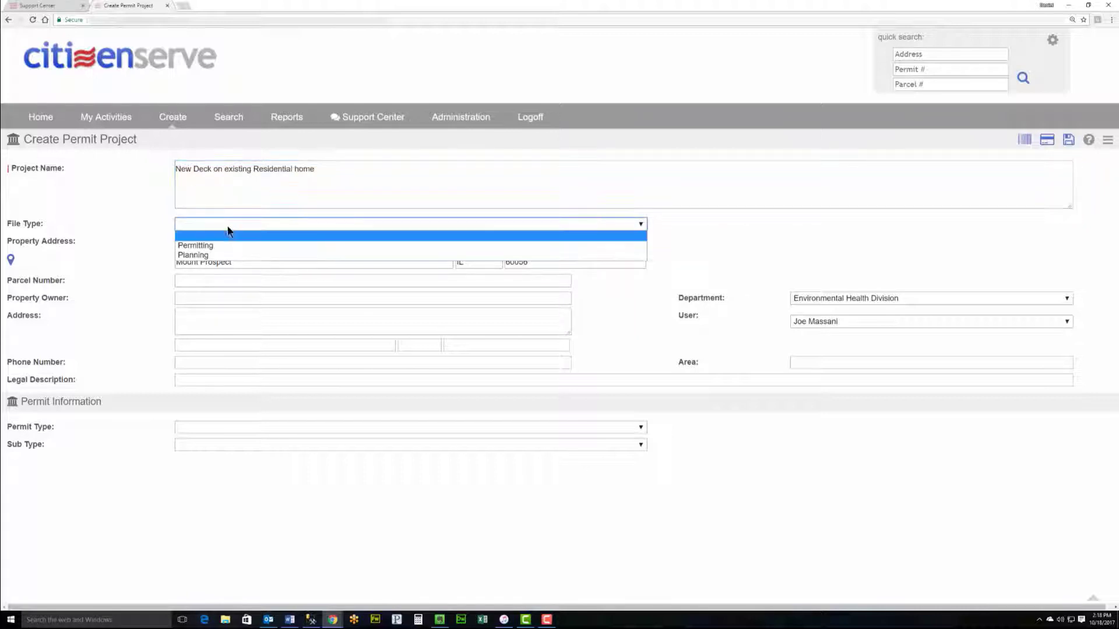
pyautogui.click(228, 245)
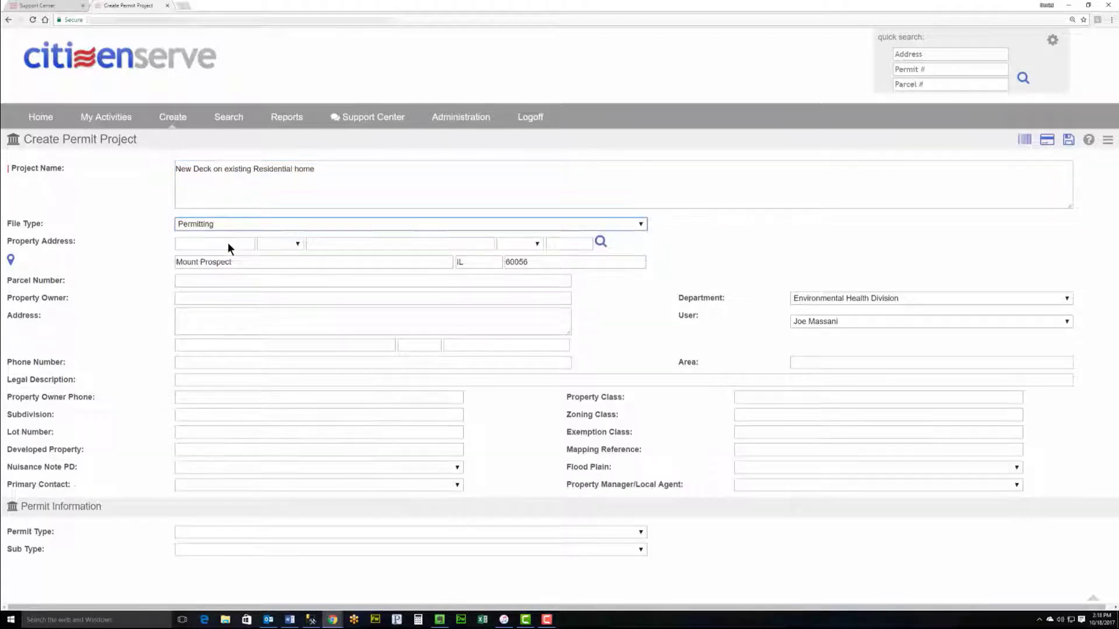
pyautogui.click(227, 243)
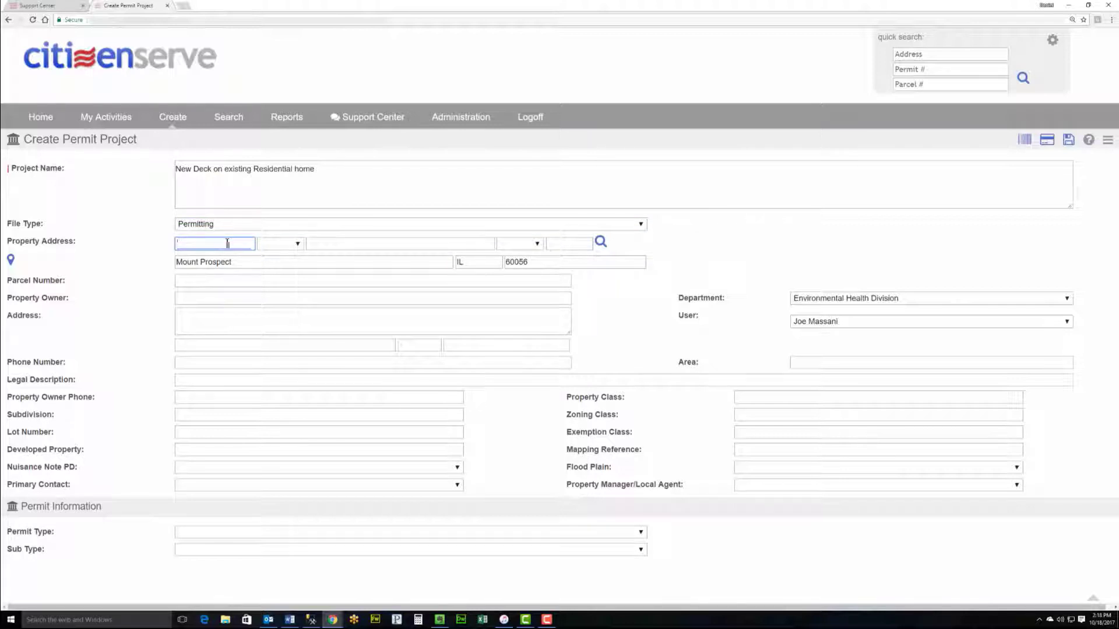
pyautogui.write('50')
pyautogui.press('Tab')
pyautogui.press('Tab')
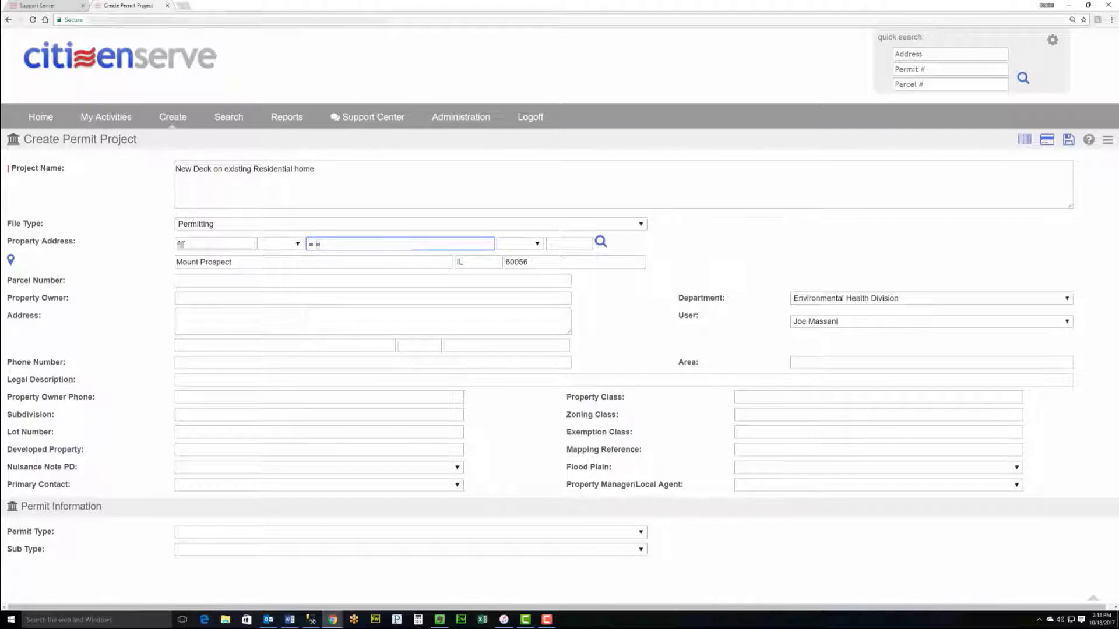
pyautogui.click(599, 245)
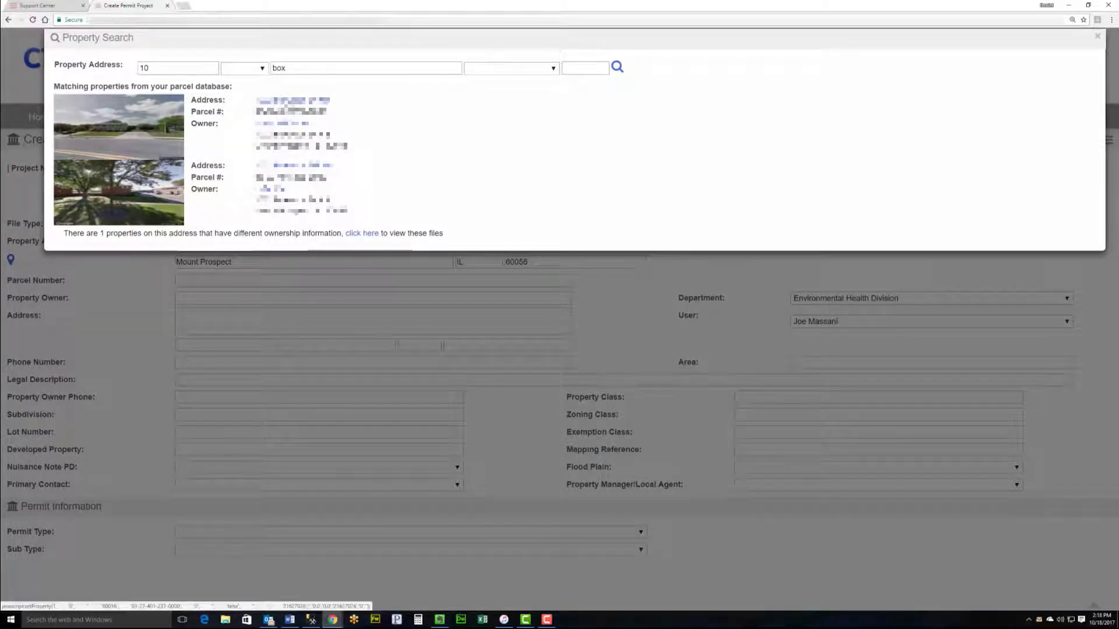
# Step: Load the first matching property's address, parcel and owner details into the permit form
pyautogui.click(289, 103)
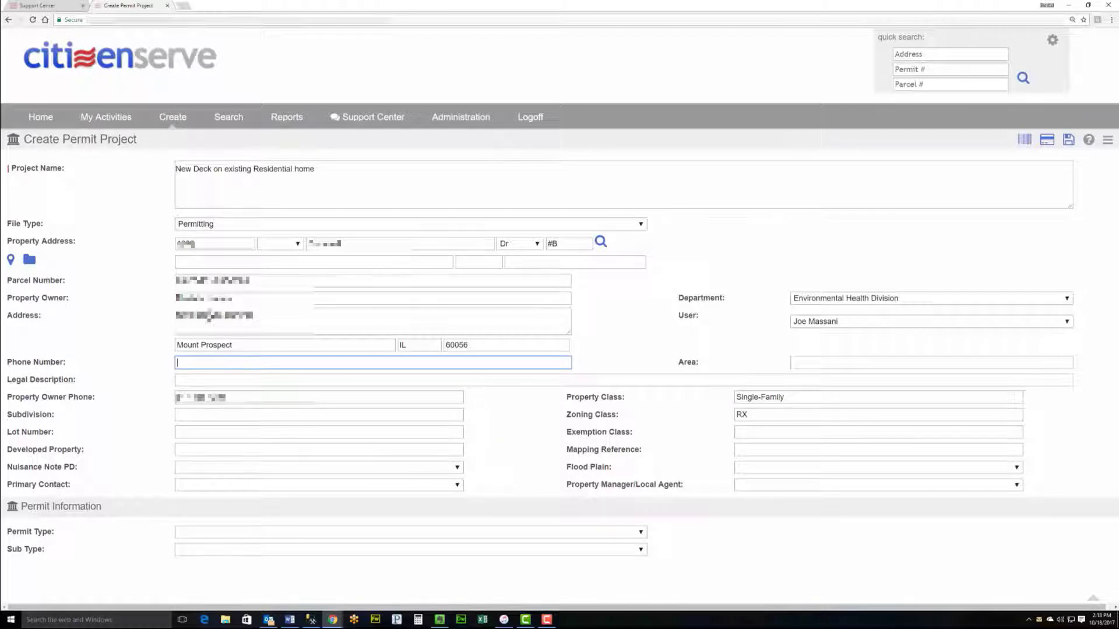
# Step: Make it a Residential Building Permit, sub type Deck Residential, and save the Deck Residential Permit Review route
pyautogui.click(320, 531)
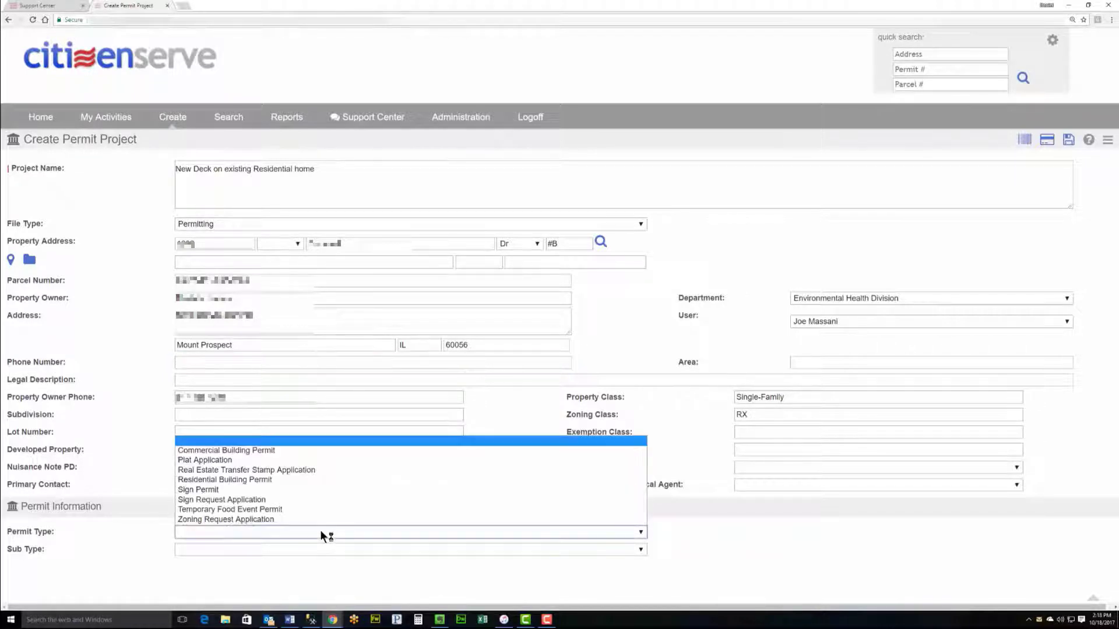
pyautogui.click(275, 480)
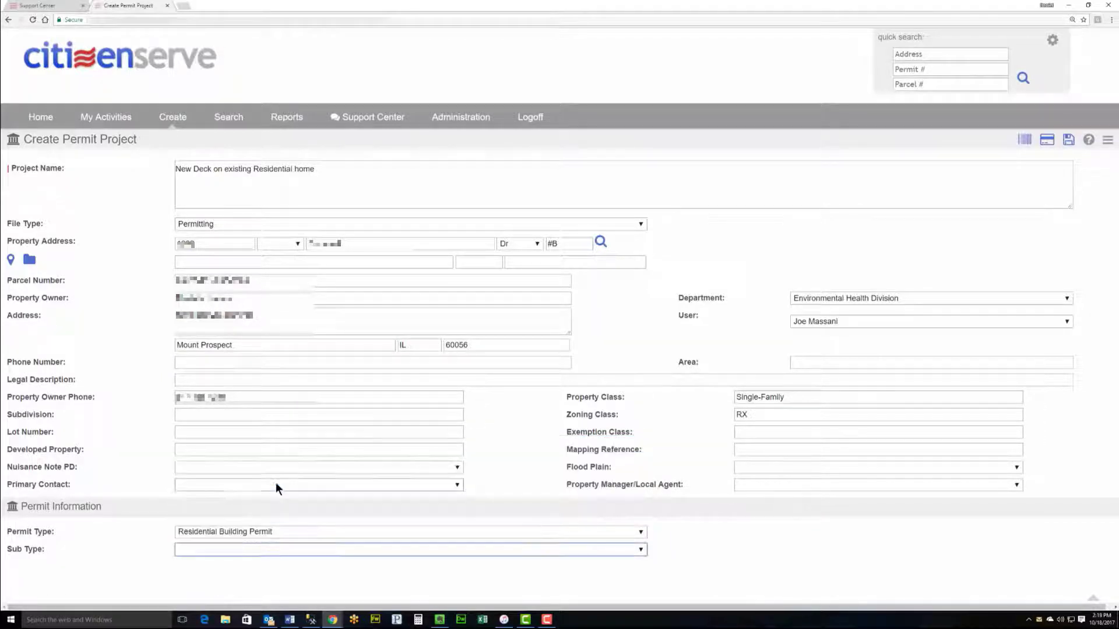
pyautogui.click(271, 551)
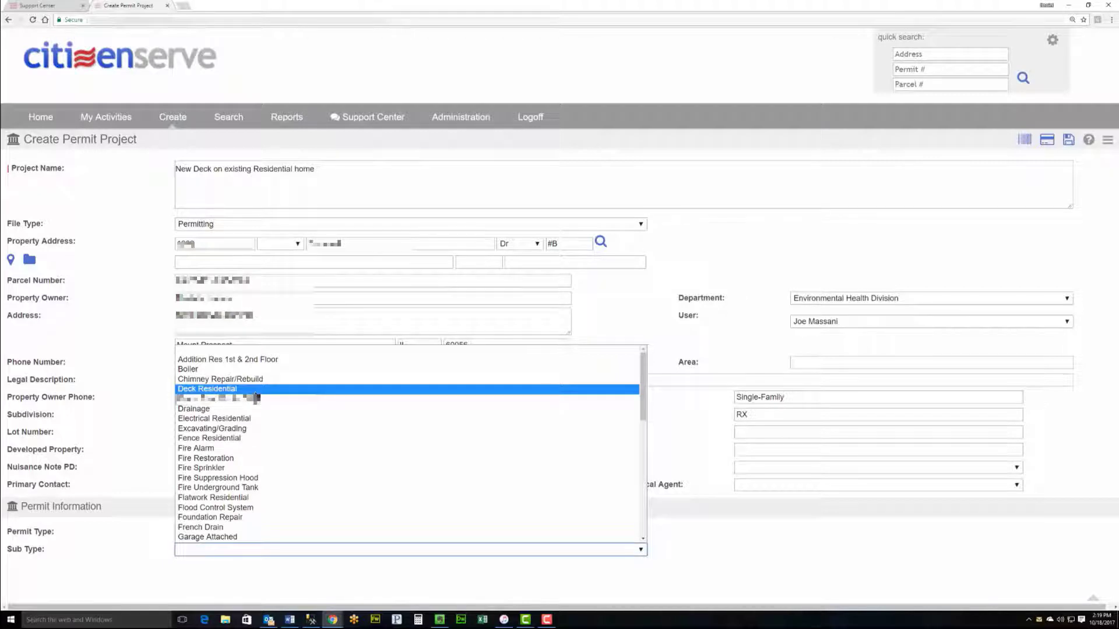
pyautogui.click(255, 392)
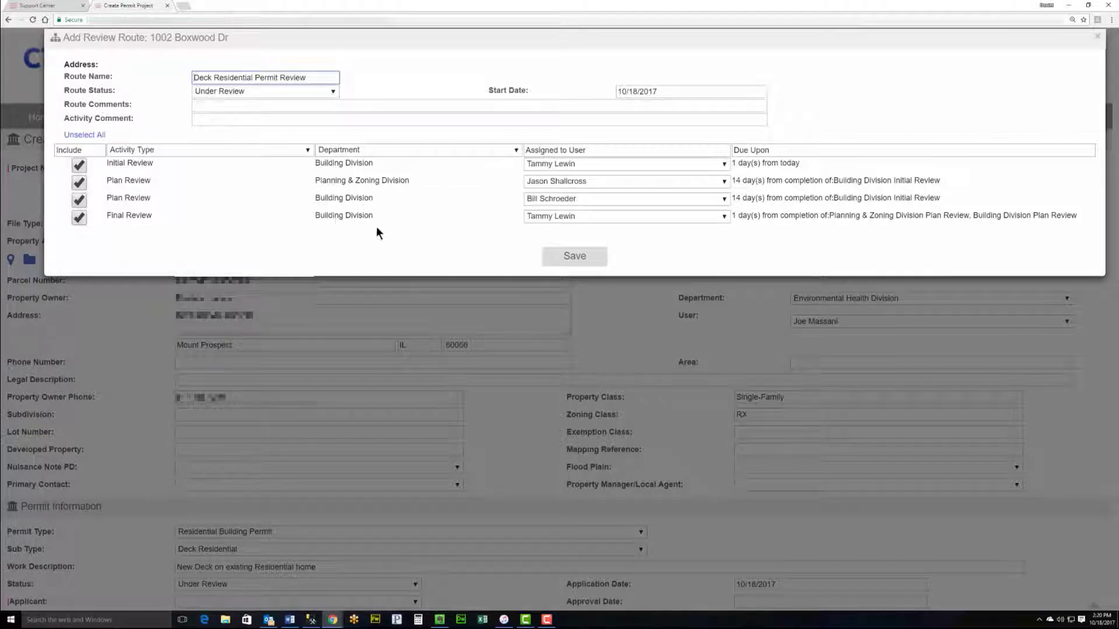
pyautogui.click(574, 257)
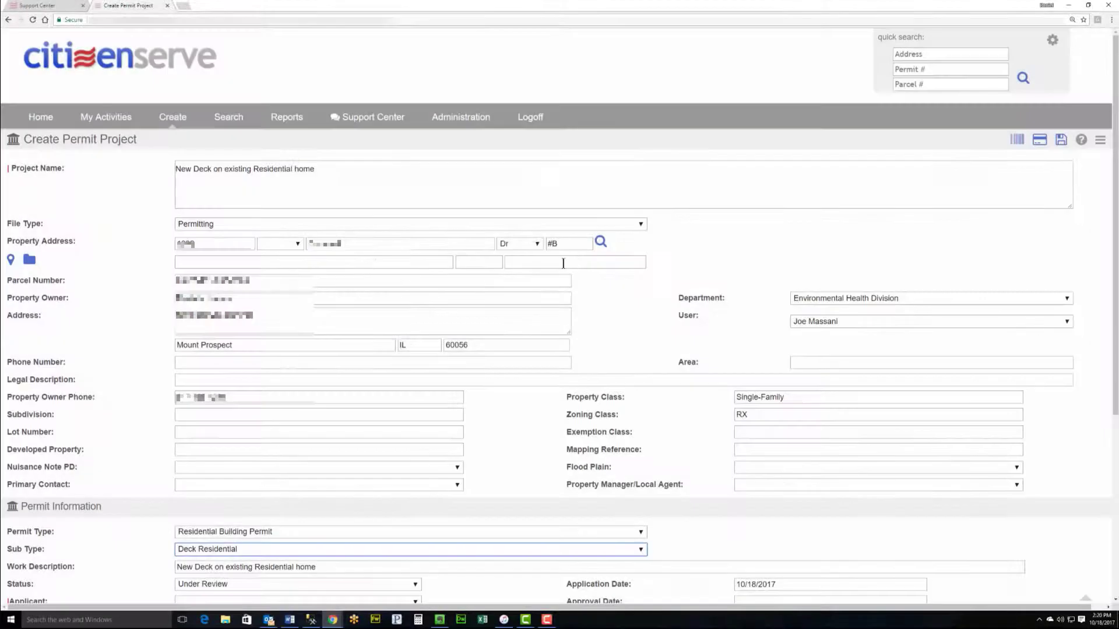
# Step: Search contacts by the applicant's first name and assign the matching contact as the permit's applicant
pyautogui.scroll(-3, 568, 261)
pyautogui.scroll(-2, 567, 263)
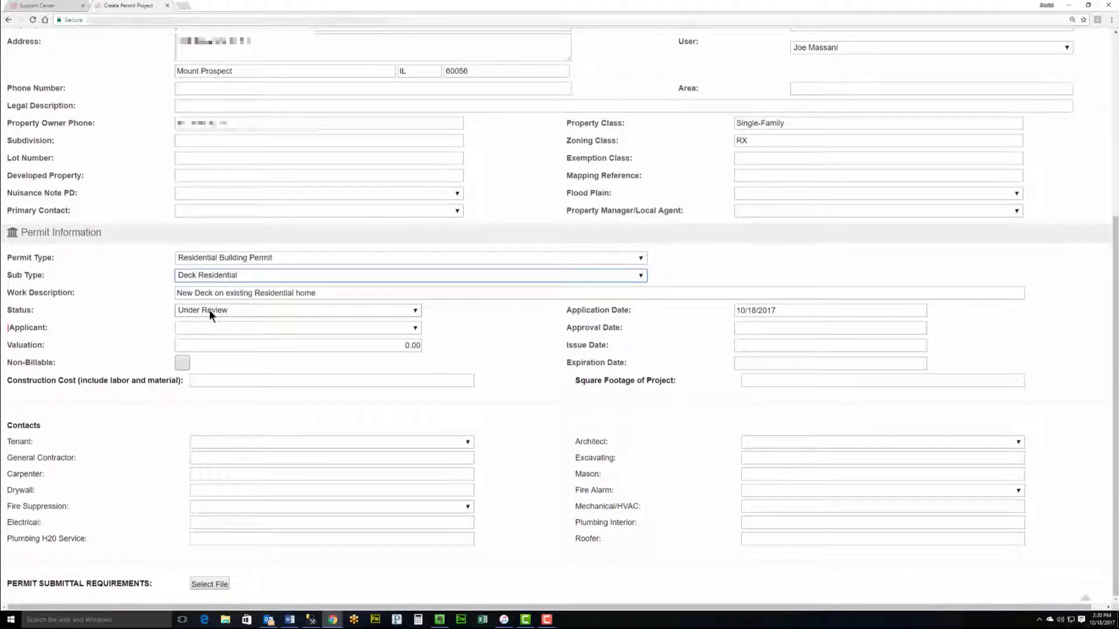
pyautogui.click(240, 328)
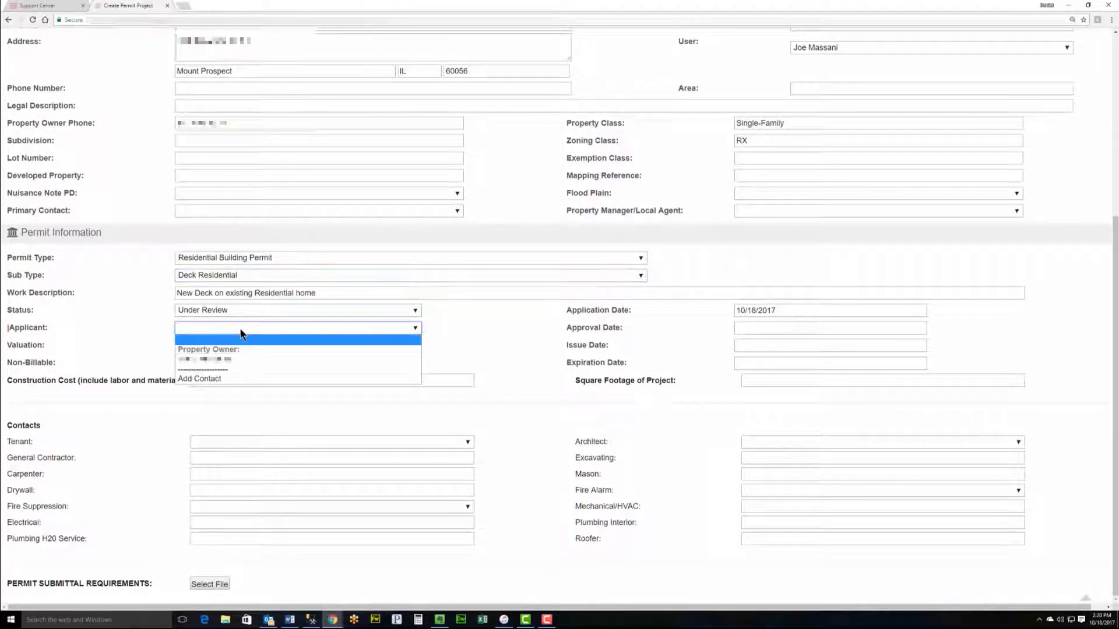
pyautogui.click(233, 379)
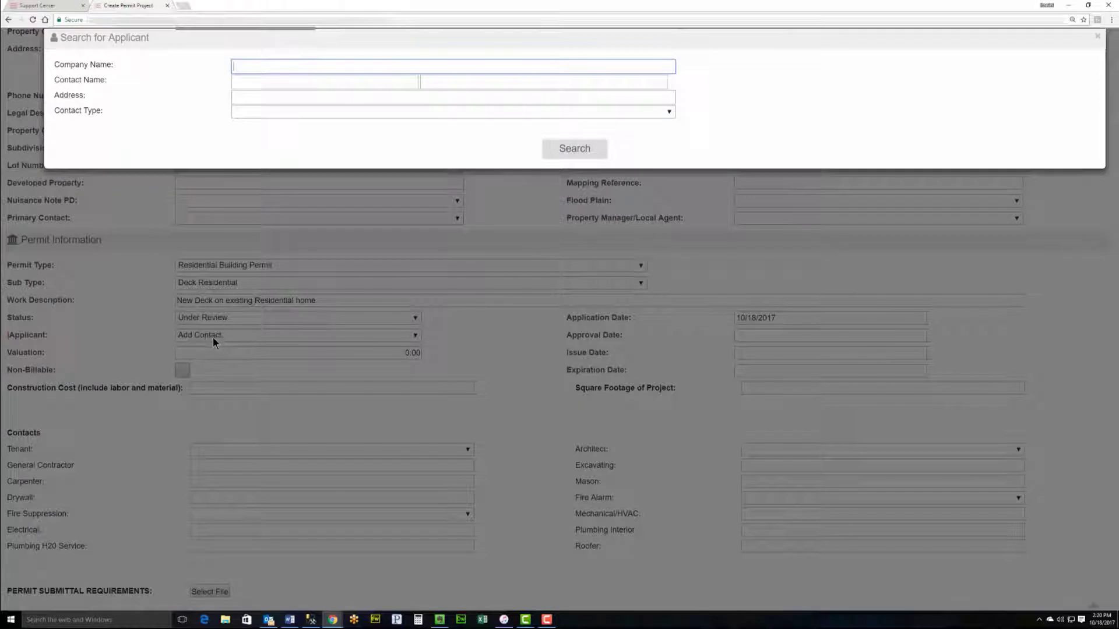
pyautogui.click(280, 80)
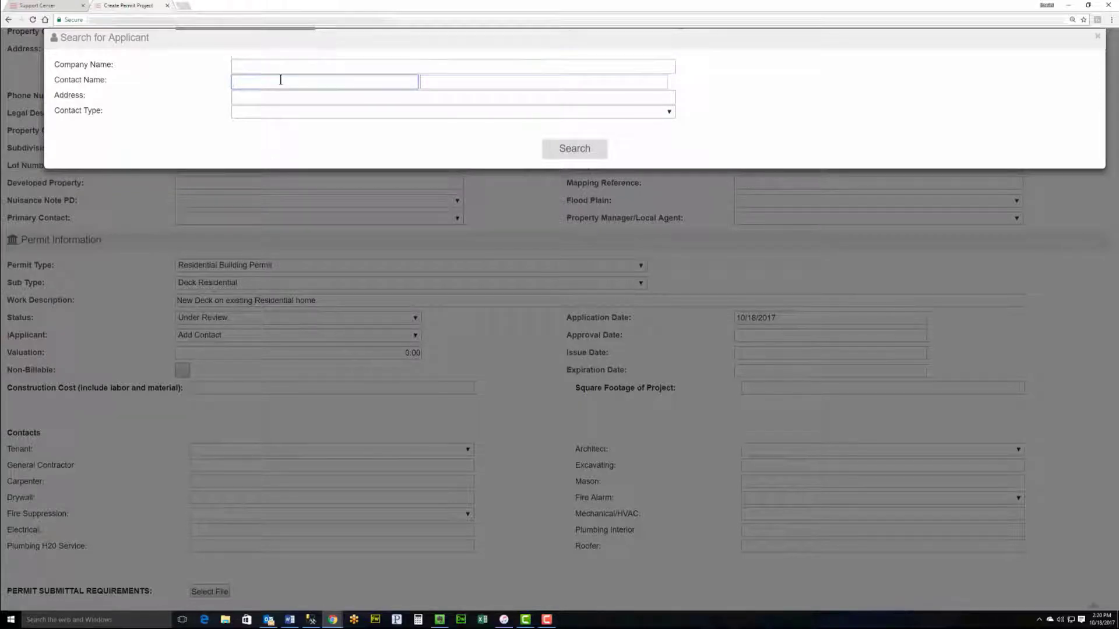
pyautogui.write('Daniel')
pyautogui.press('Tab')
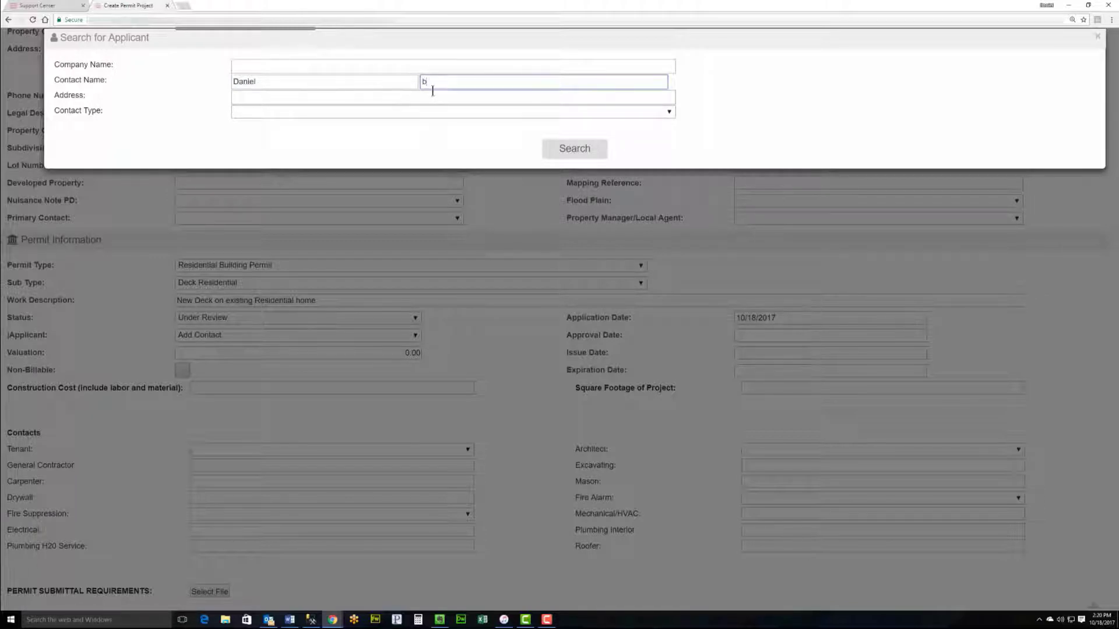
pyautogui.click(591, 153)
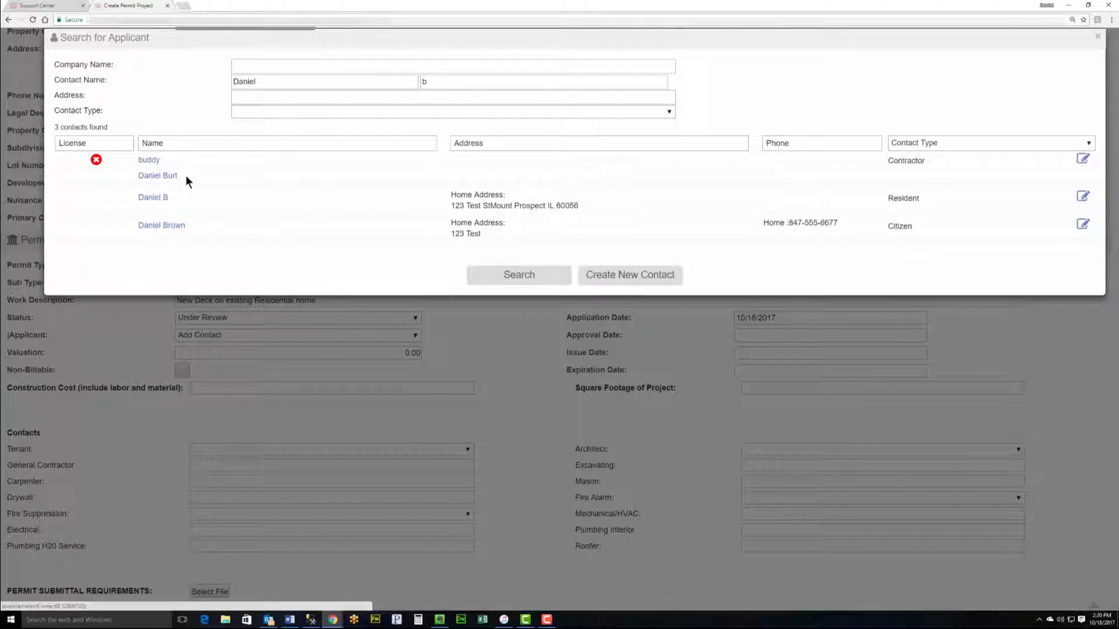
pyautogui.click(158, 229)
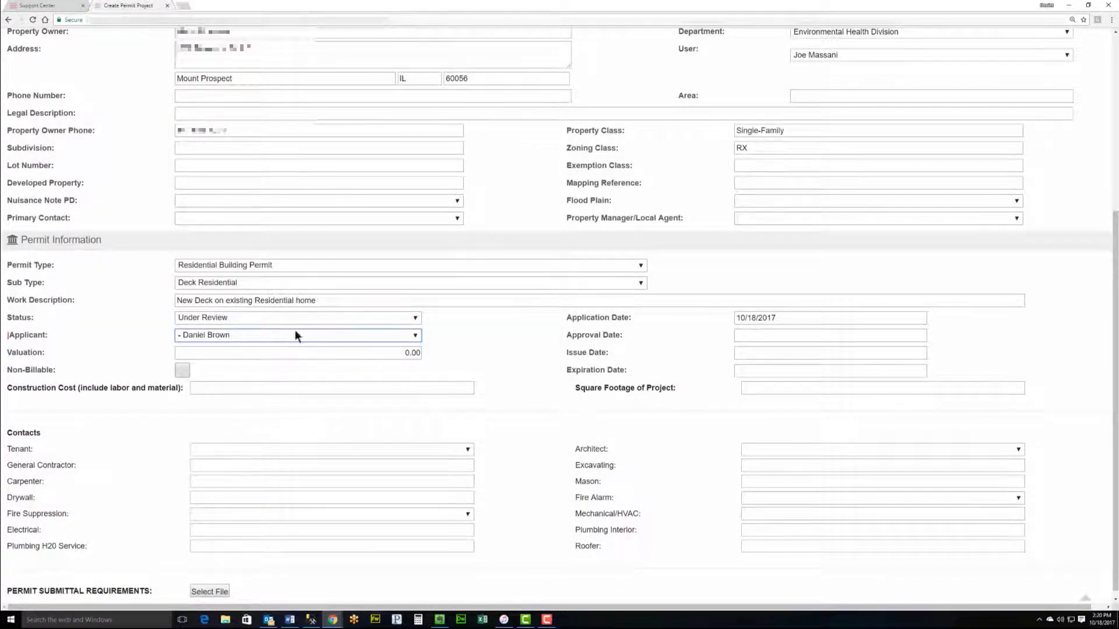
pyautogui.scroll(-1, 466, 324)
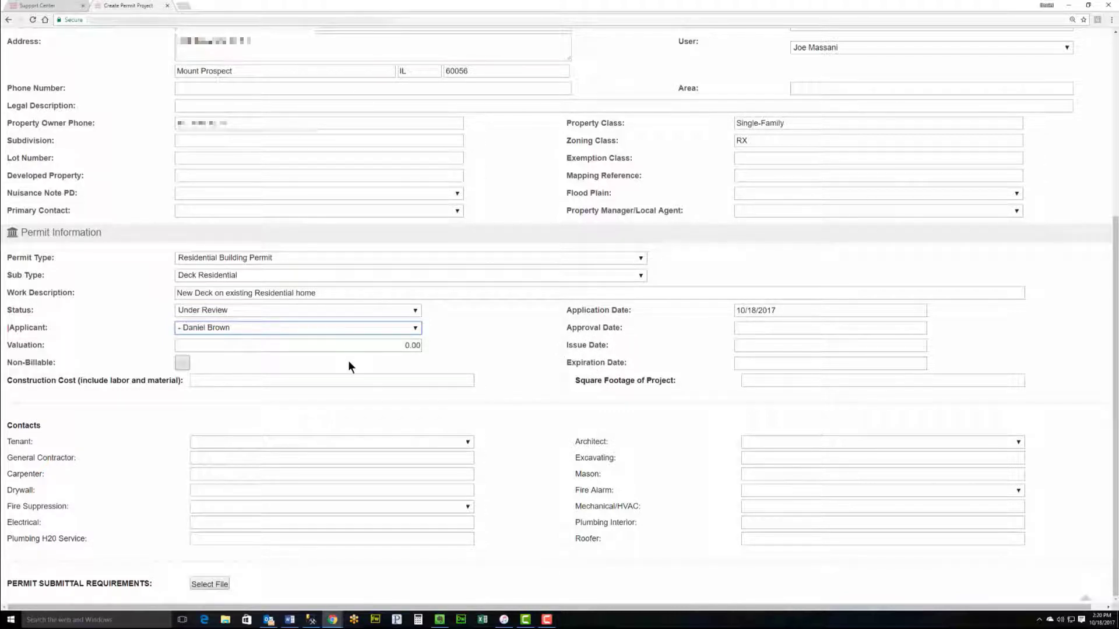
# Step: Enter a construction cost of 3500 and a project square footage of 500
pyautogui.click(371, 346)
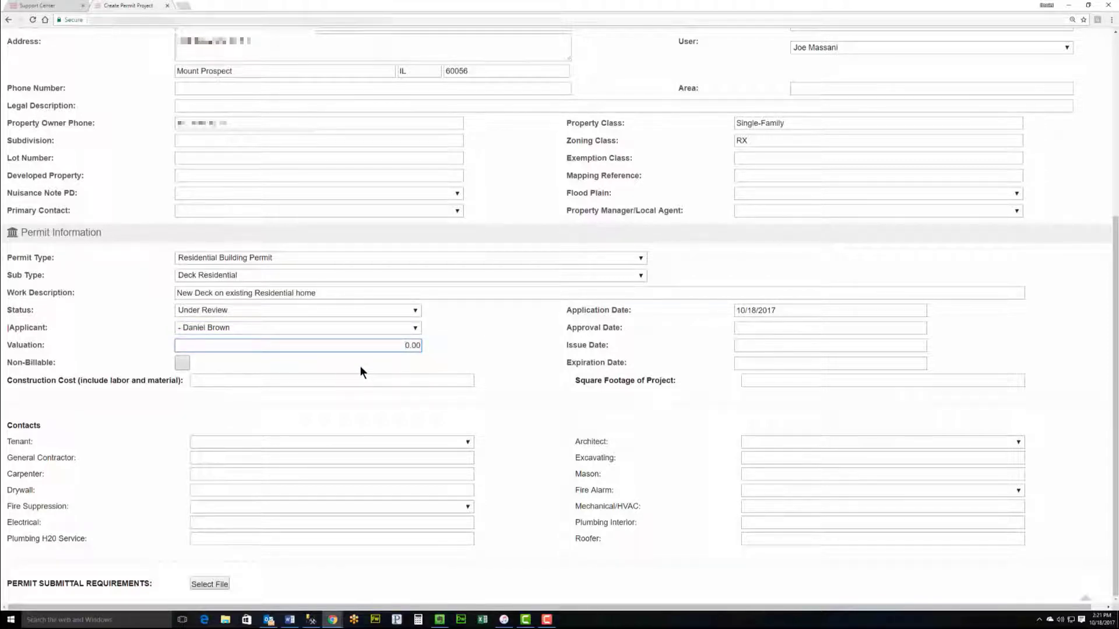
pyautogui.click(264, 382)
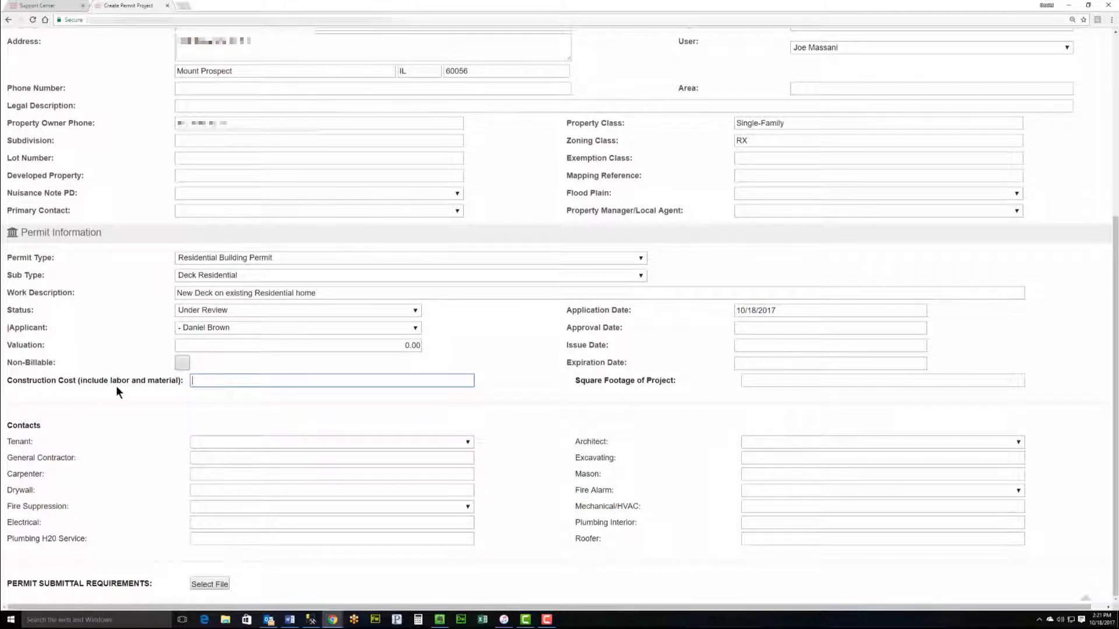
pyautogui.write('3500')
pyautogui.click(779, 382)
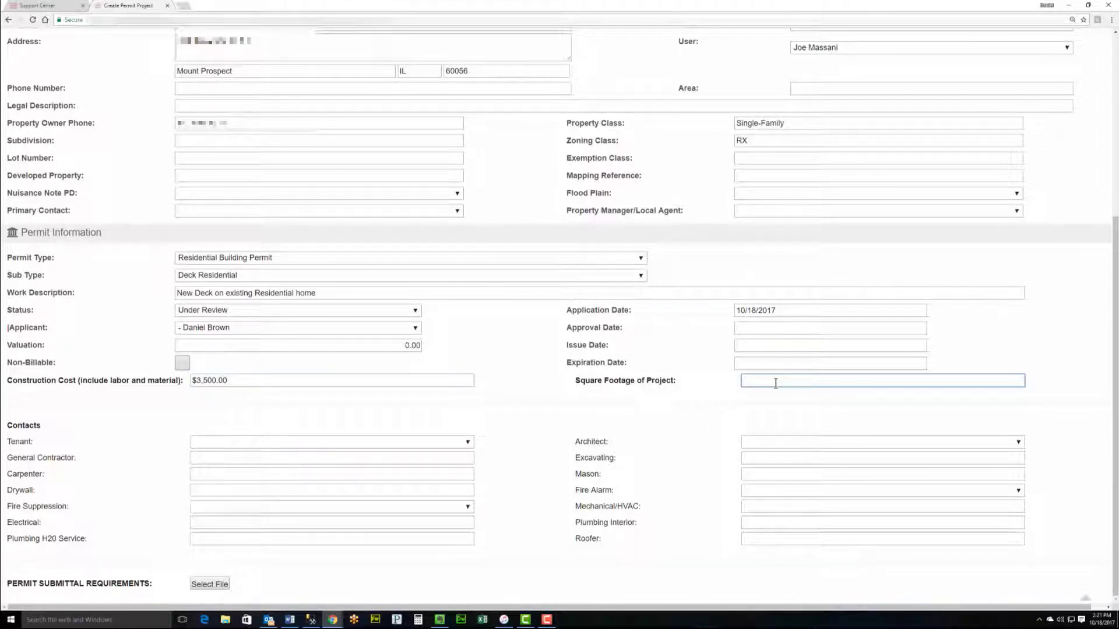
pyautogui.write('500')
pyautogui.press('Tab')
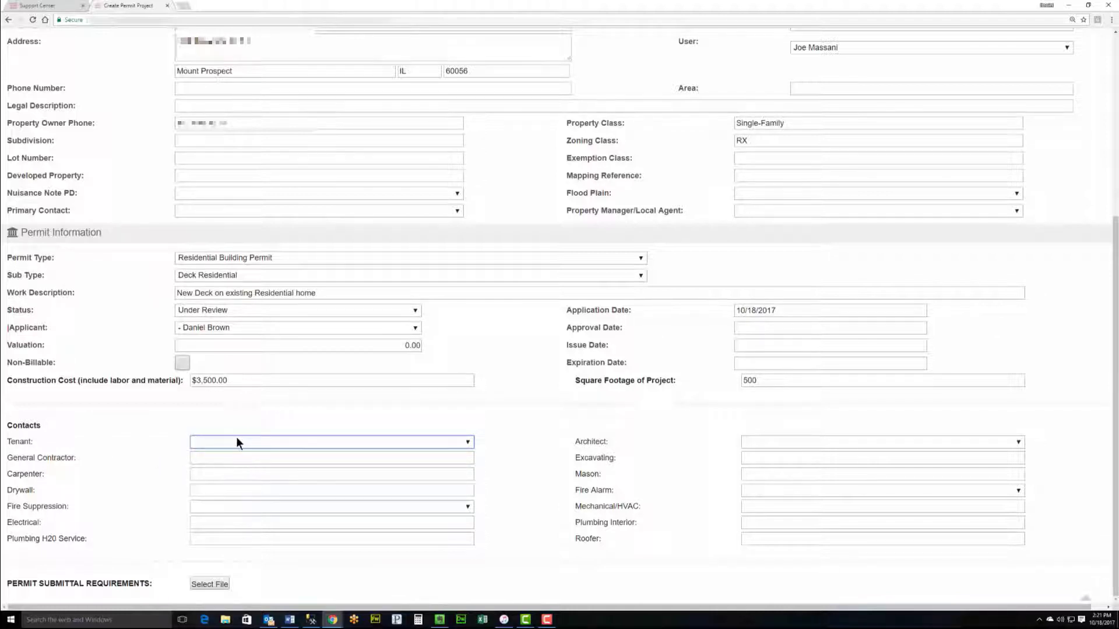
# Step: Leave Tenant blank, pick the suggested contractor as General Contractor, and start selecting the submittal requirements file
pyautogui.click(247, 458)
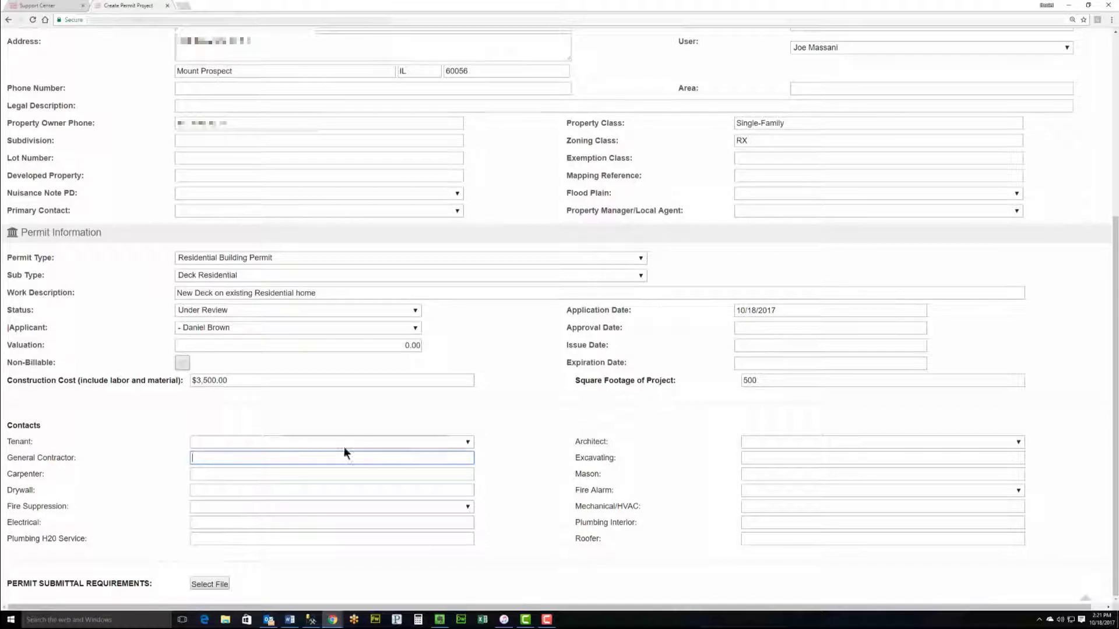
pyautogui.click(279, 442)
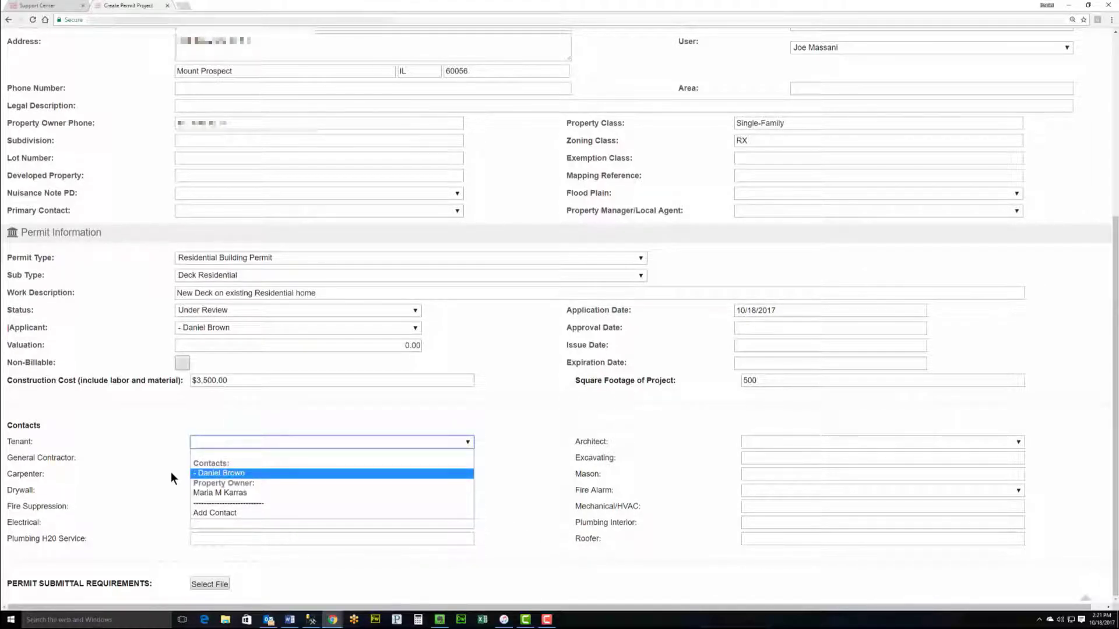
pyautogui.click(494, 486)
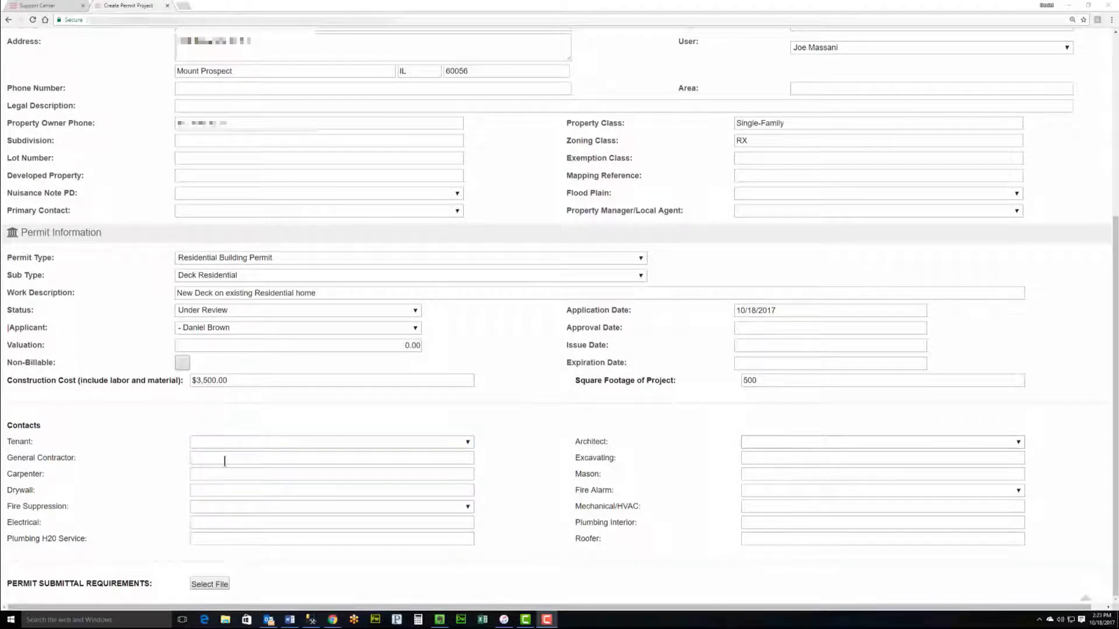
pyautogui.click(225, 460)
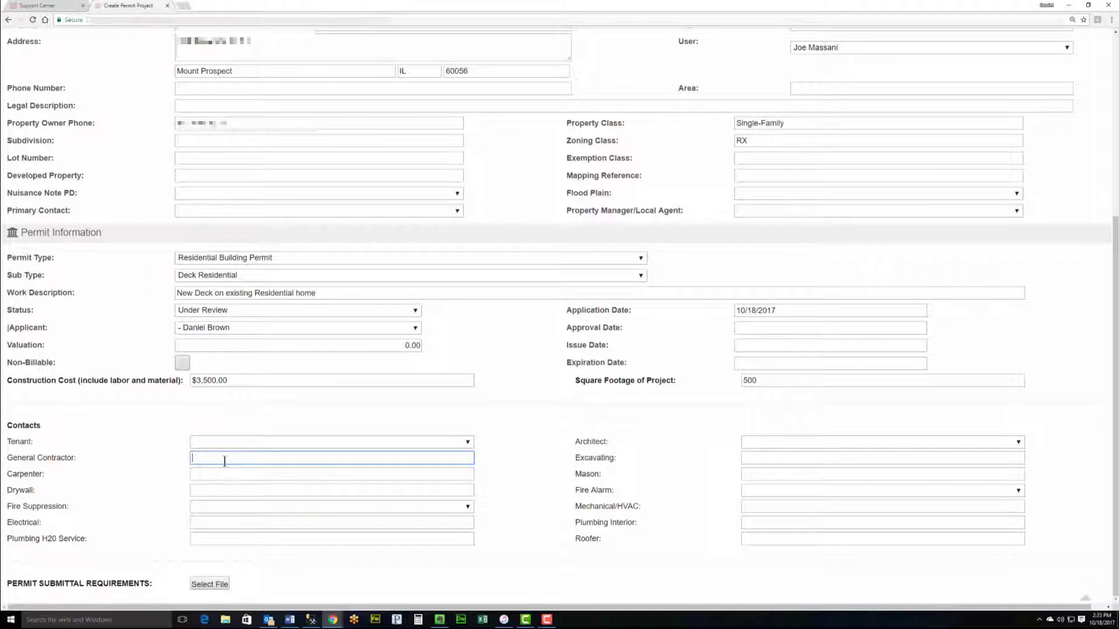
pyautogui.write('budd')
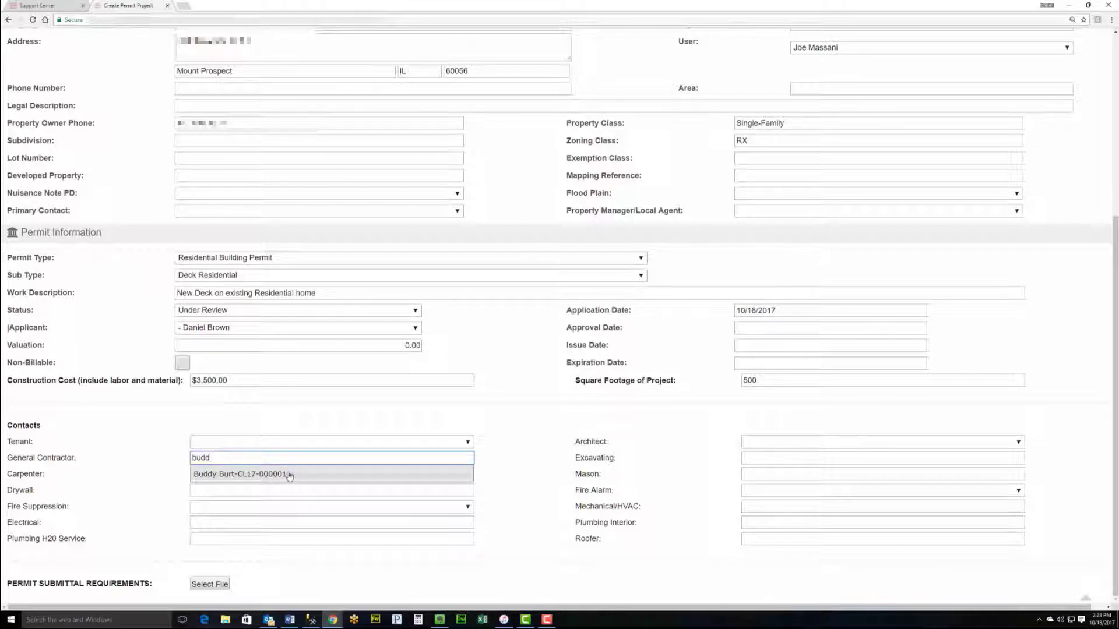
pyautogui.click(244, 475)
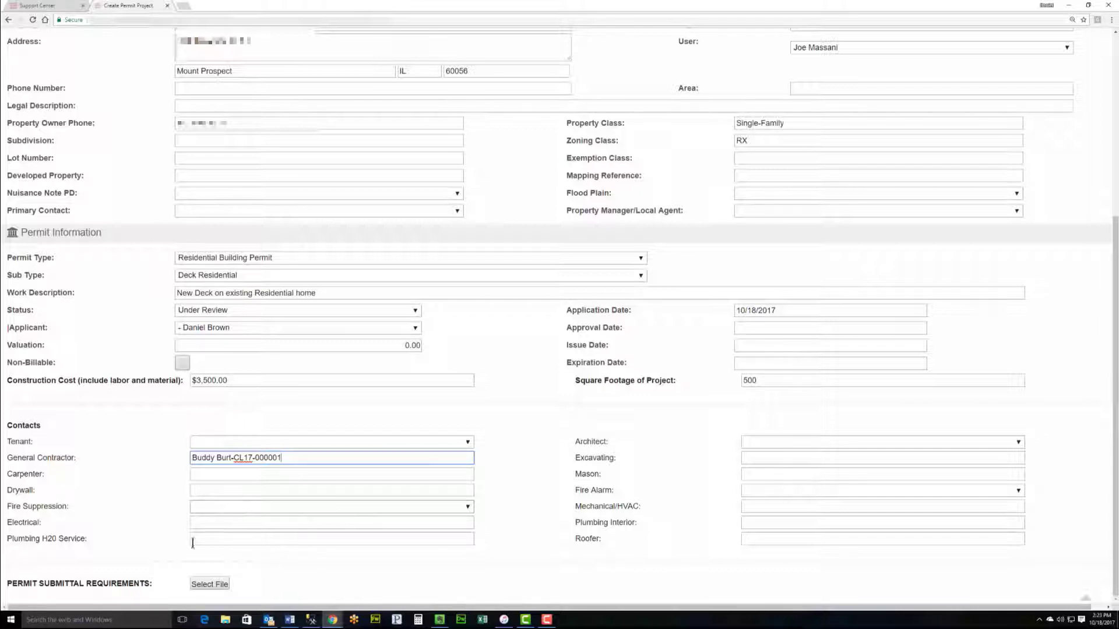
pyautogui.click(211, 584)
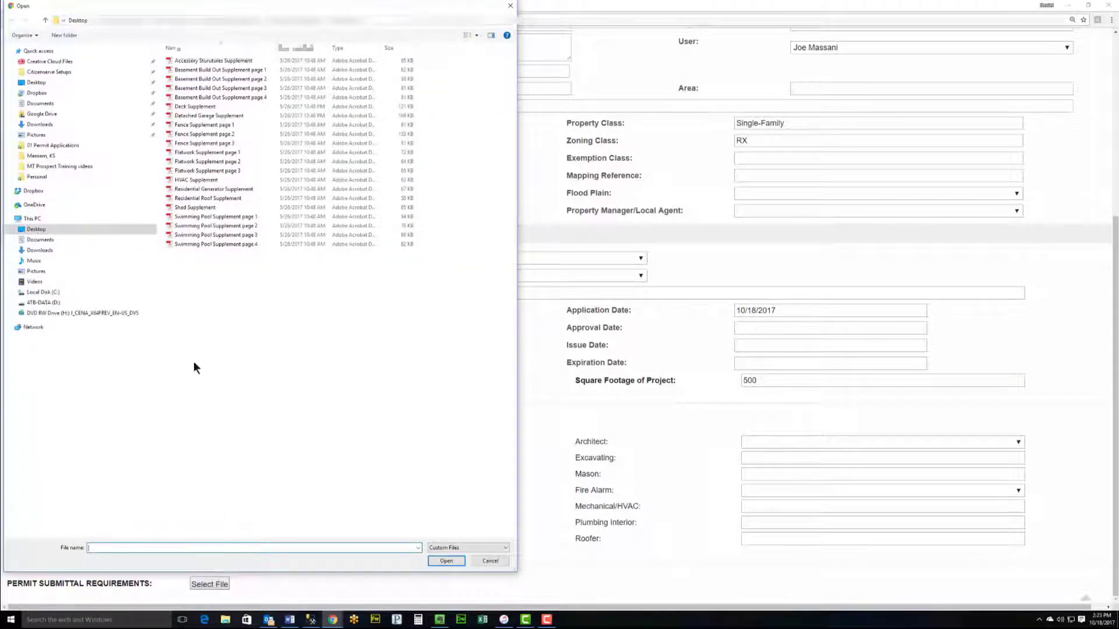
# Step: Attach Deck Supplement.pdf as the permit's submittal requirements file and return to the form's top
pyautogui.doubleClick(218, 106)
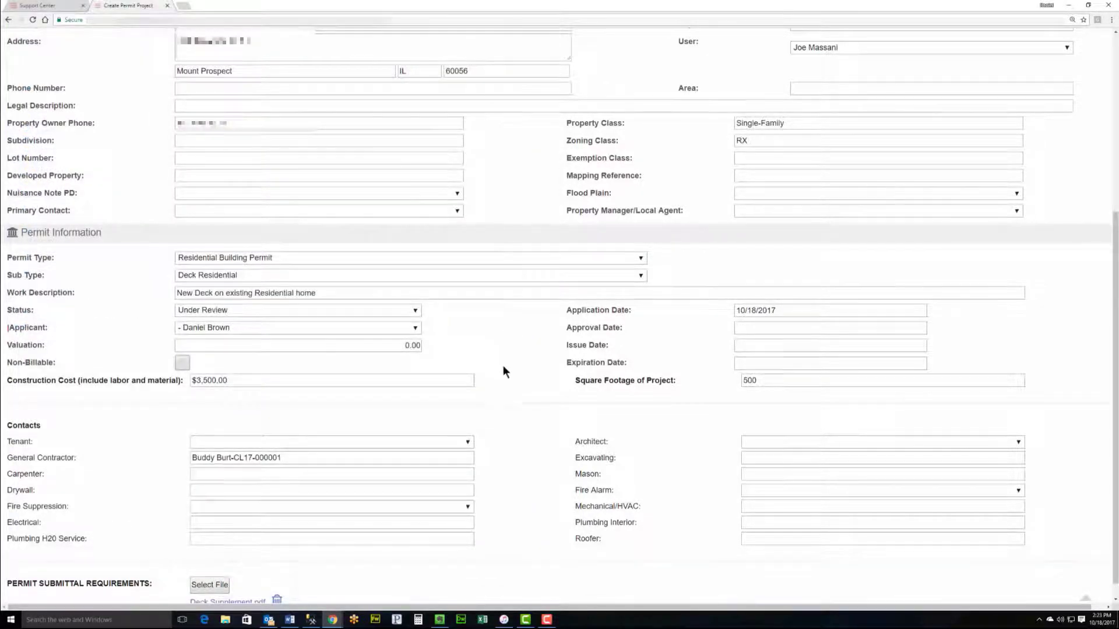
pyautogui.scroll(-1, 503, 365)
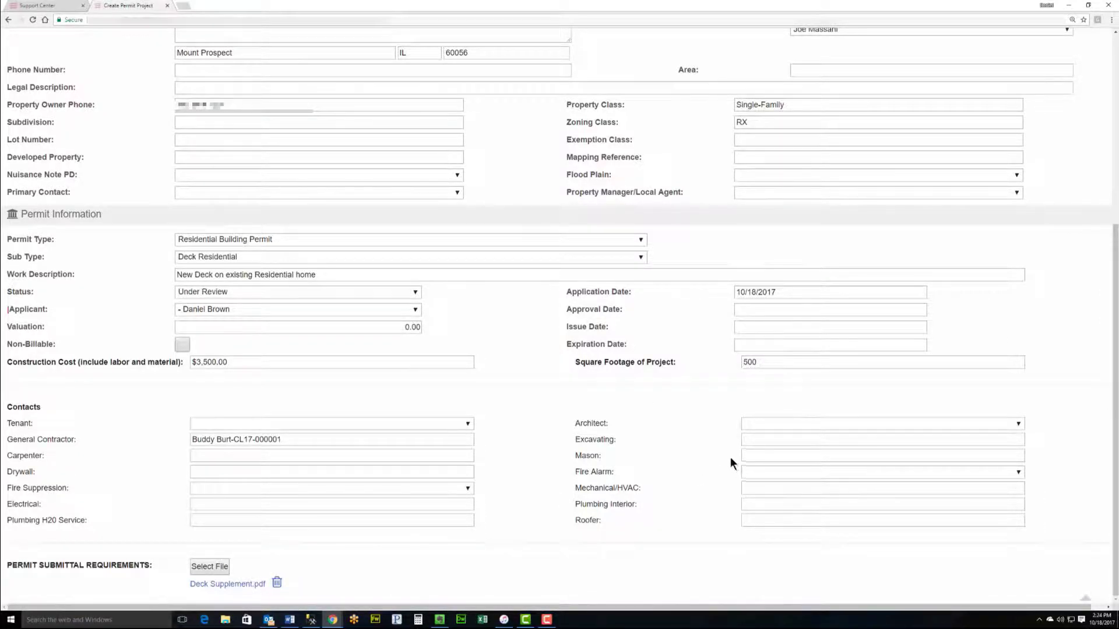
pyautogui.scroll(5, 883, 343)
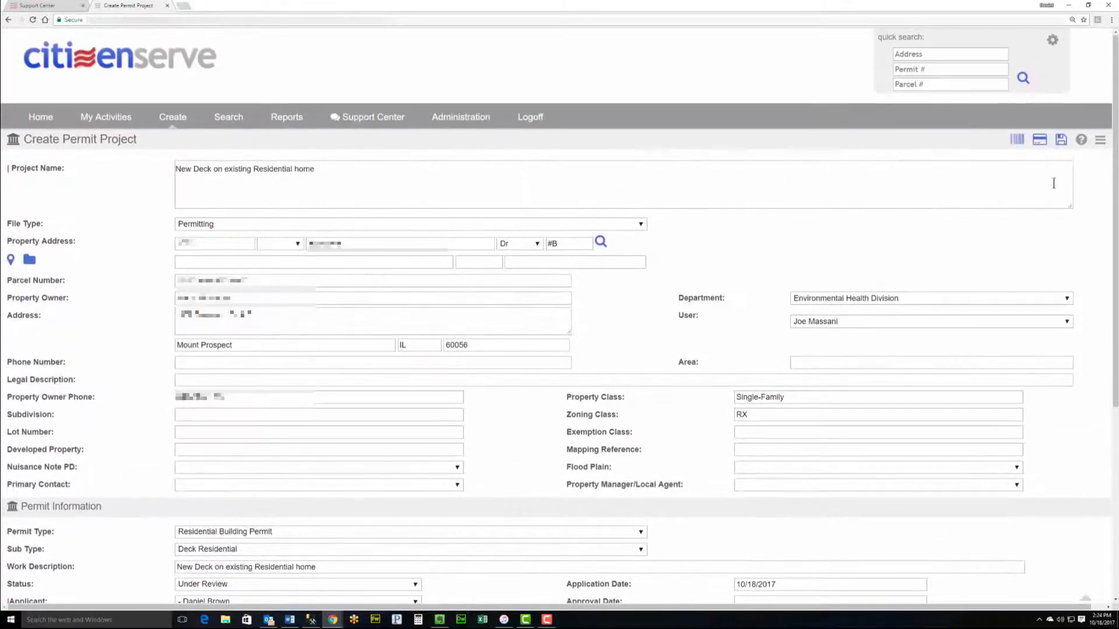
# Step: Save the project as file 17-000169, check permit RB17-000005's $50.00 balance, and view its review route
pyautogui.click(1062, 141)
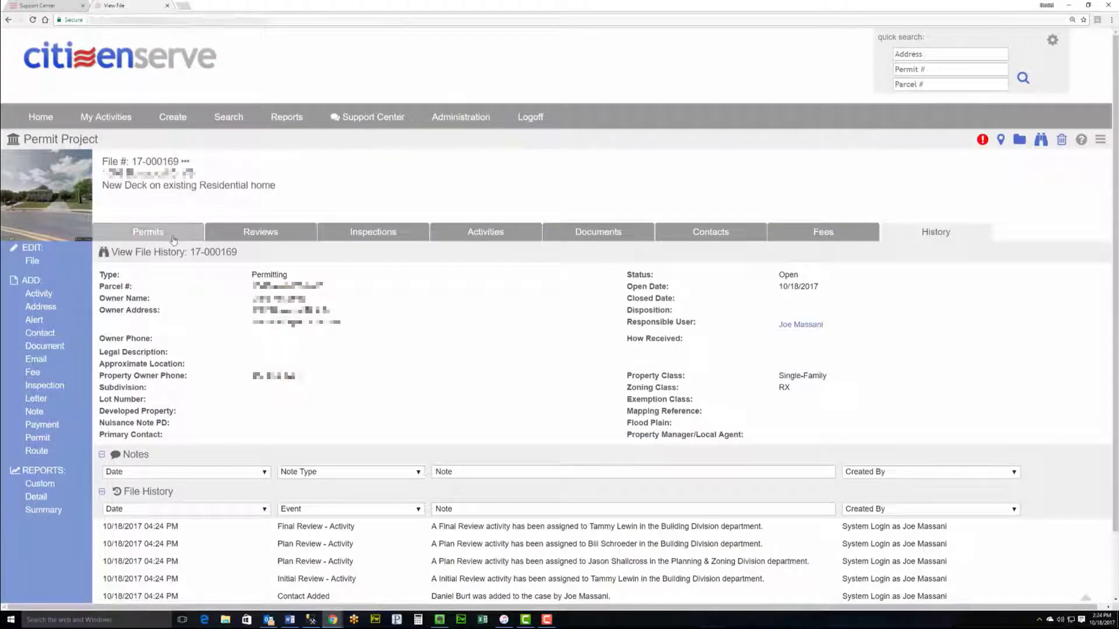
pyautogui.moveTo(132, 162); pyautogui.dragTo(180, 161)
pyautogui.click(138, 163)
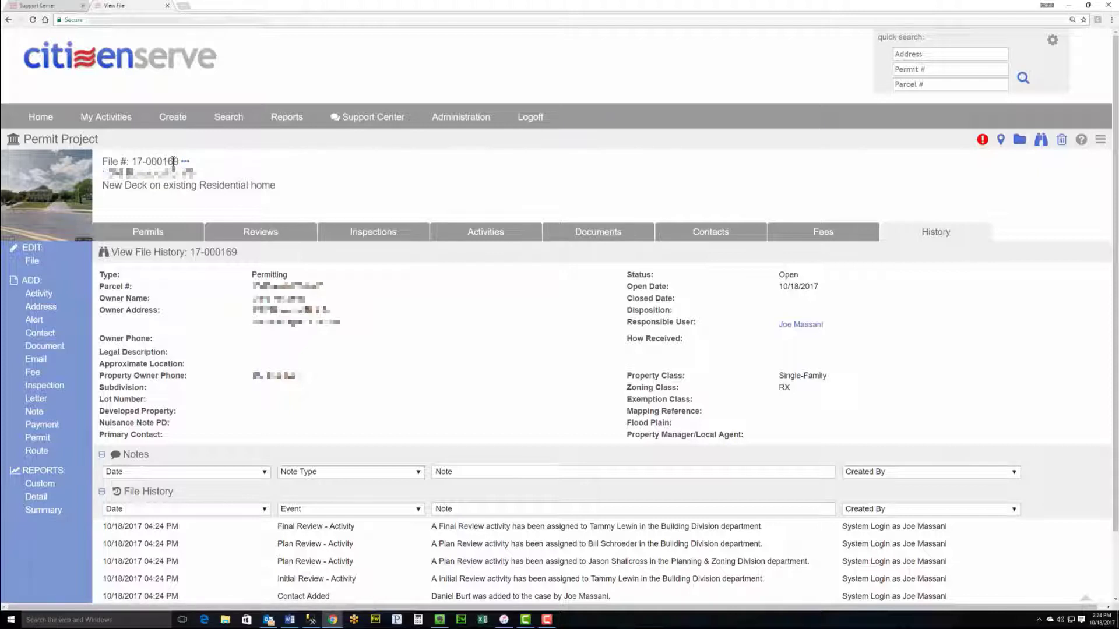
pyautogui.click(162, 236)
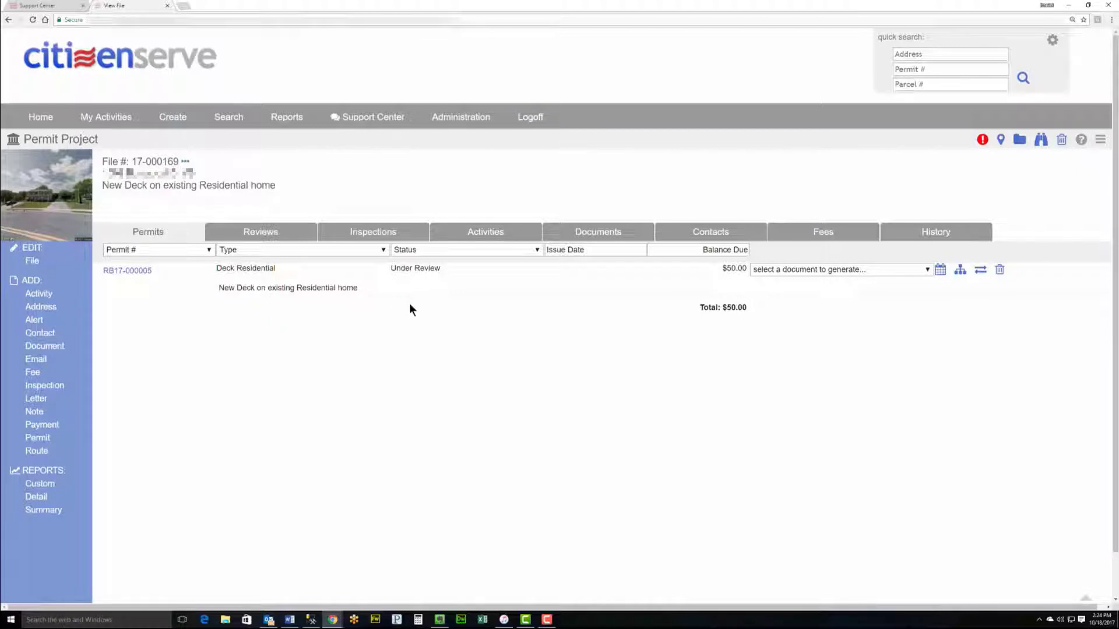
pyautogui.moveTo(729, 272); pyautogui.dragTo(750, 274)
pyautogui.click(248, 233)
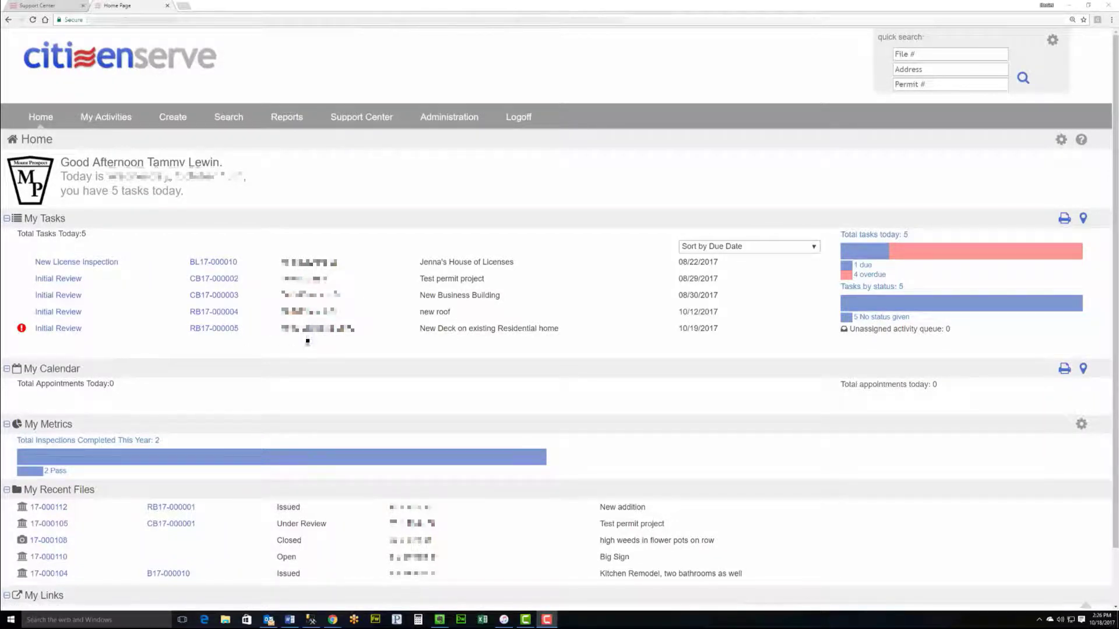
# Step: Check and close the alert on the RB17-000005 task, then open its Initial Review task
pyautogui.click(22, 330)
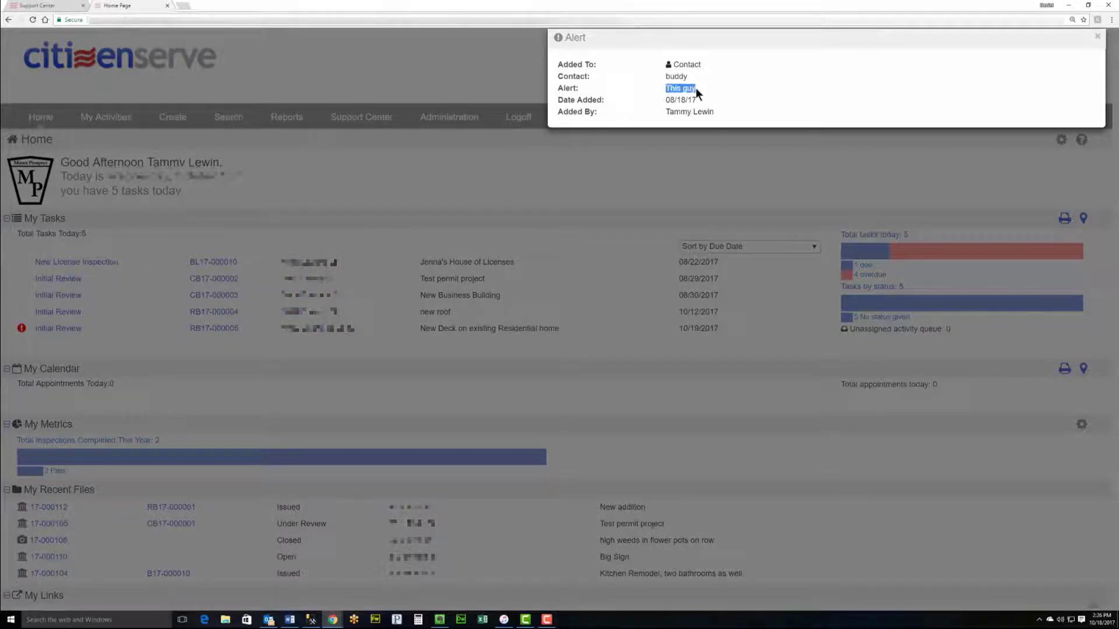
pyautogui.moveTo(665, 100); pyautogui.dragTo(703, 100)
pyautogui.click(659, 236)
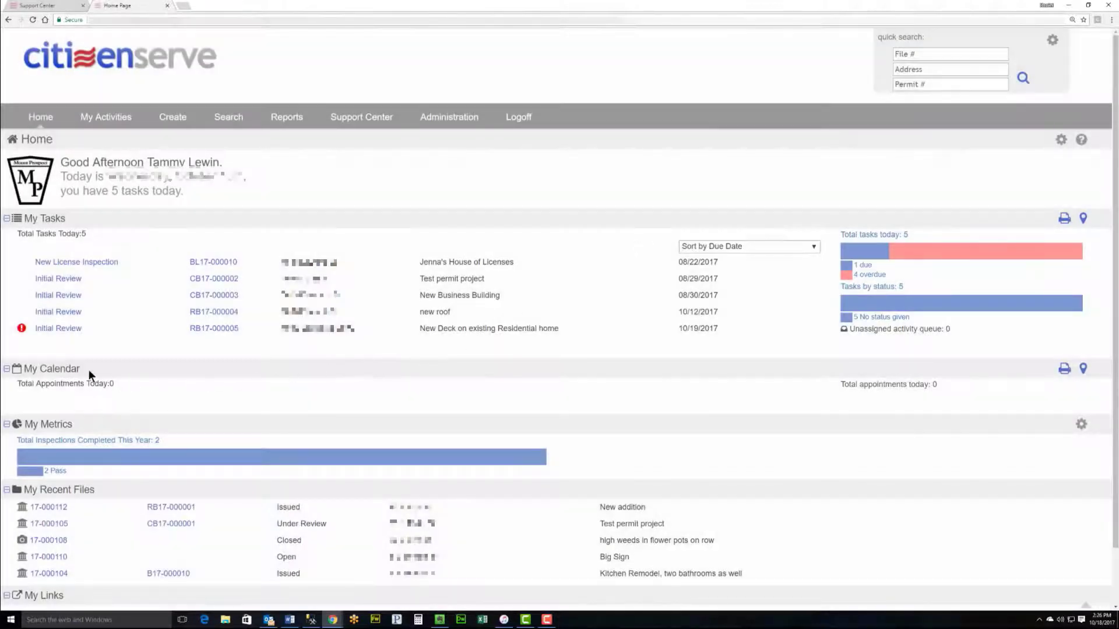
pyautogui.click(56, 329)
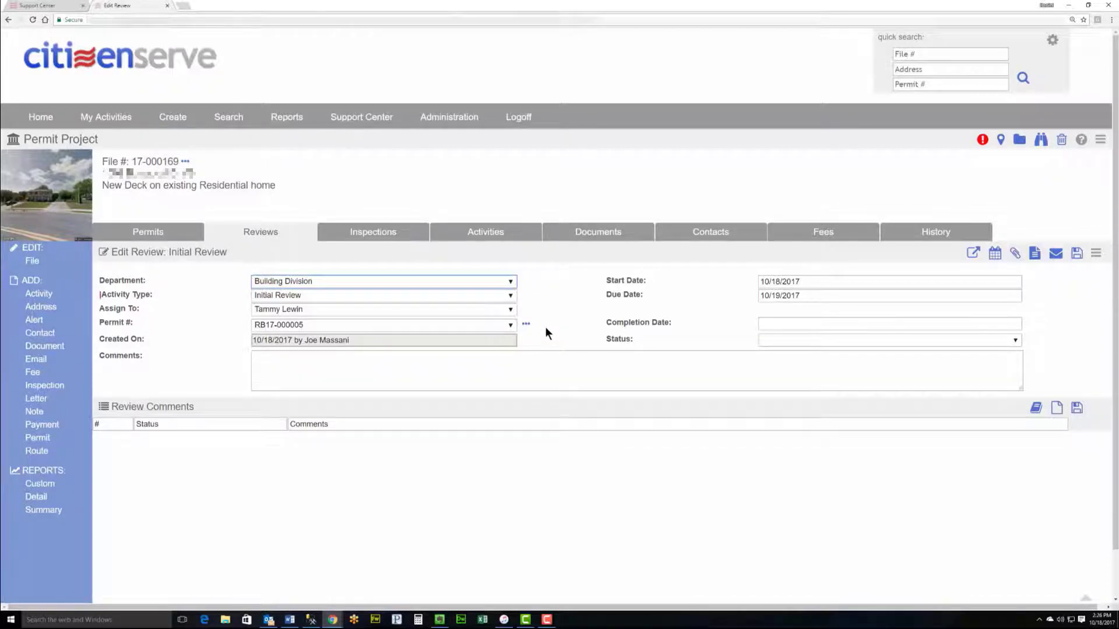
# Step: Look over the review's attached documents and permit RB17-000005's details, then return to the Initial Review
pyautogui.click(969, 254)
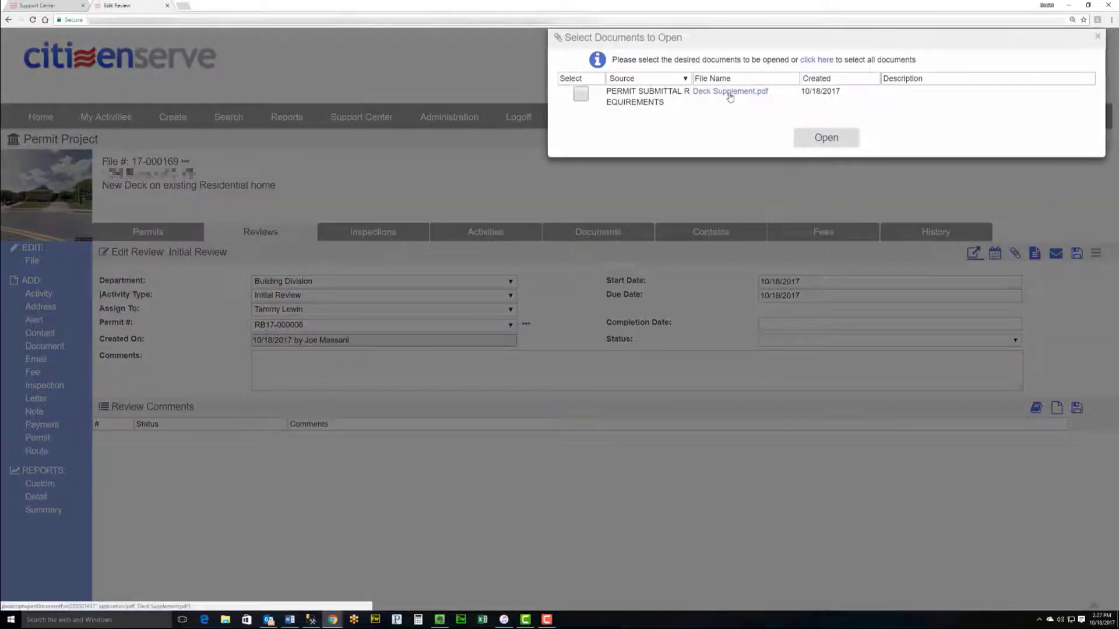
pyautogui.click(751, 295)
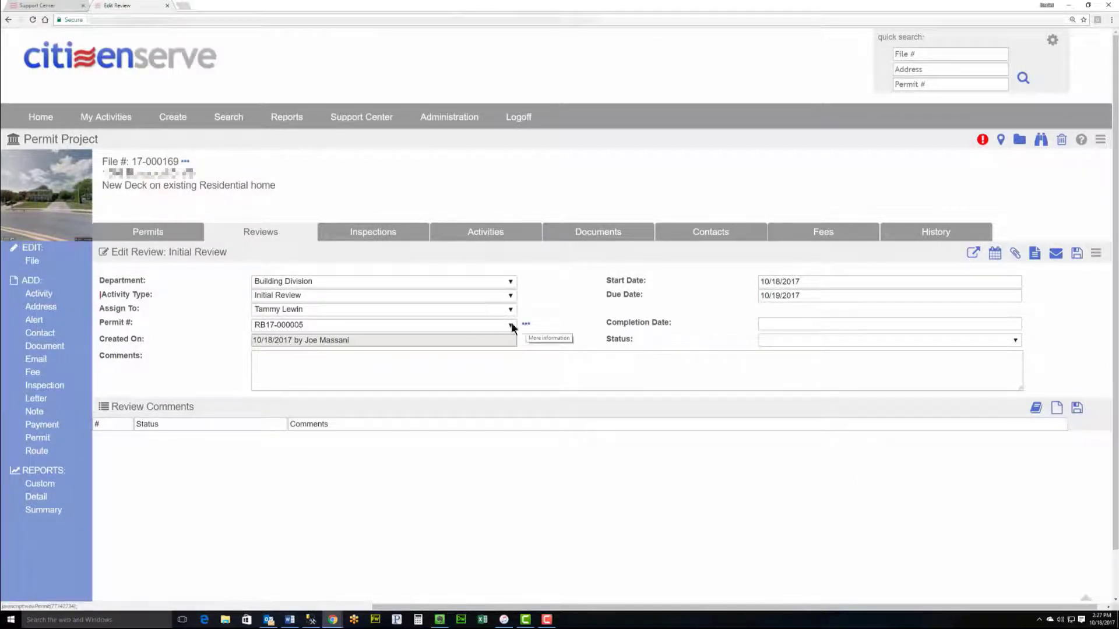
pyautogui.click(527, 325)
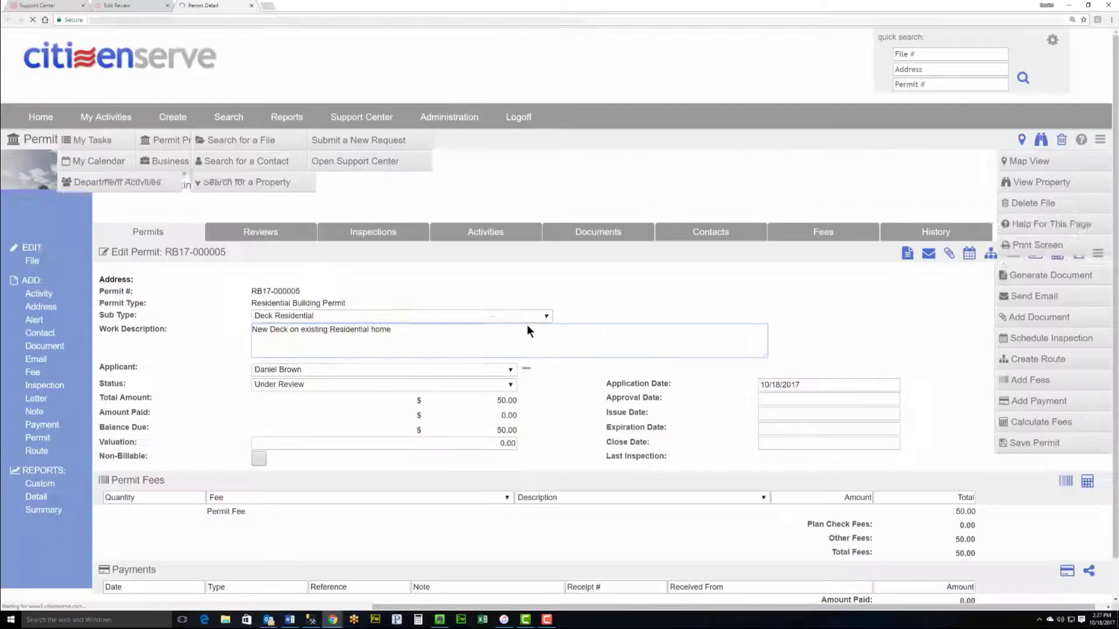
pyautogui.scroll(-5, 392, 312)
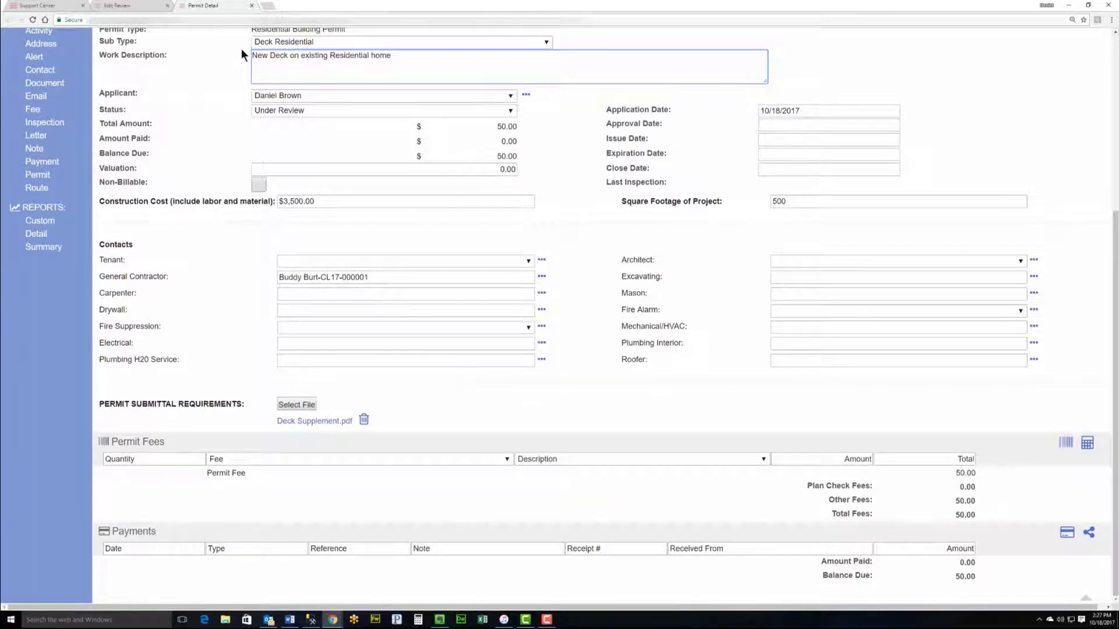
pyautogui.click(251, 5)
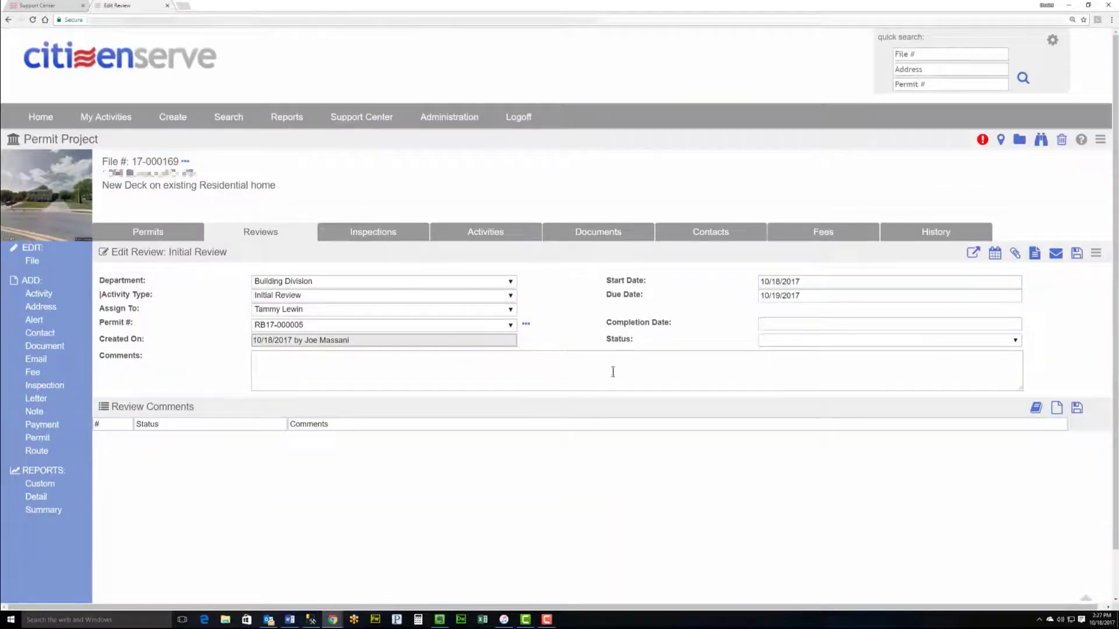
# Step: Save the Initial Review with completion date 10/18/2017 and status Completed
pyautogui.click(787, 324)
pyautogui.click(815, 413)
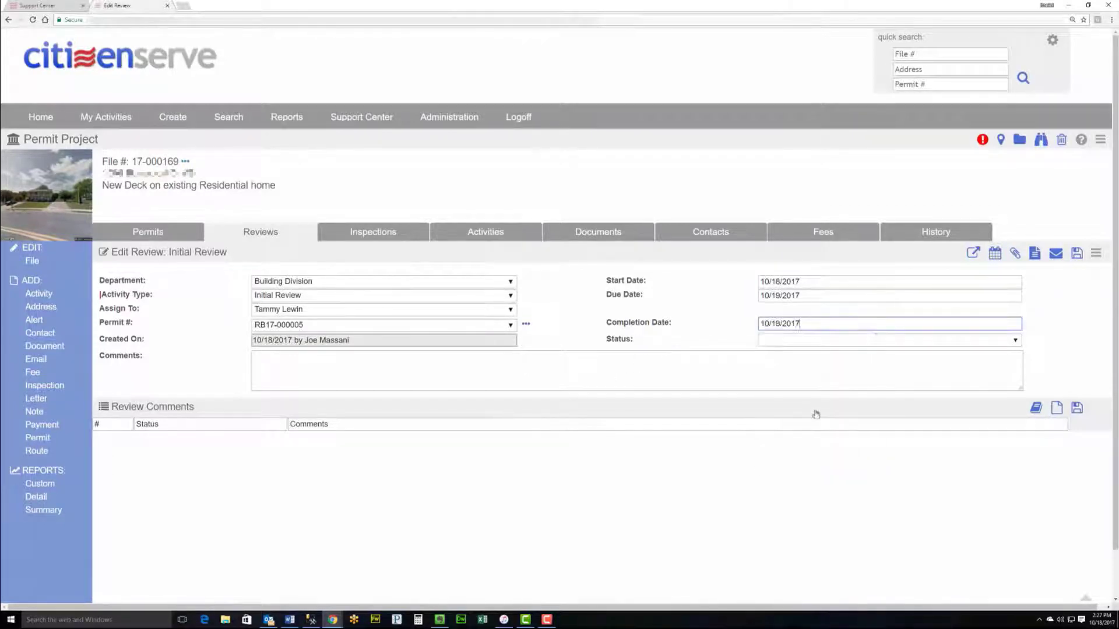
pyautogui.click(784, 343)
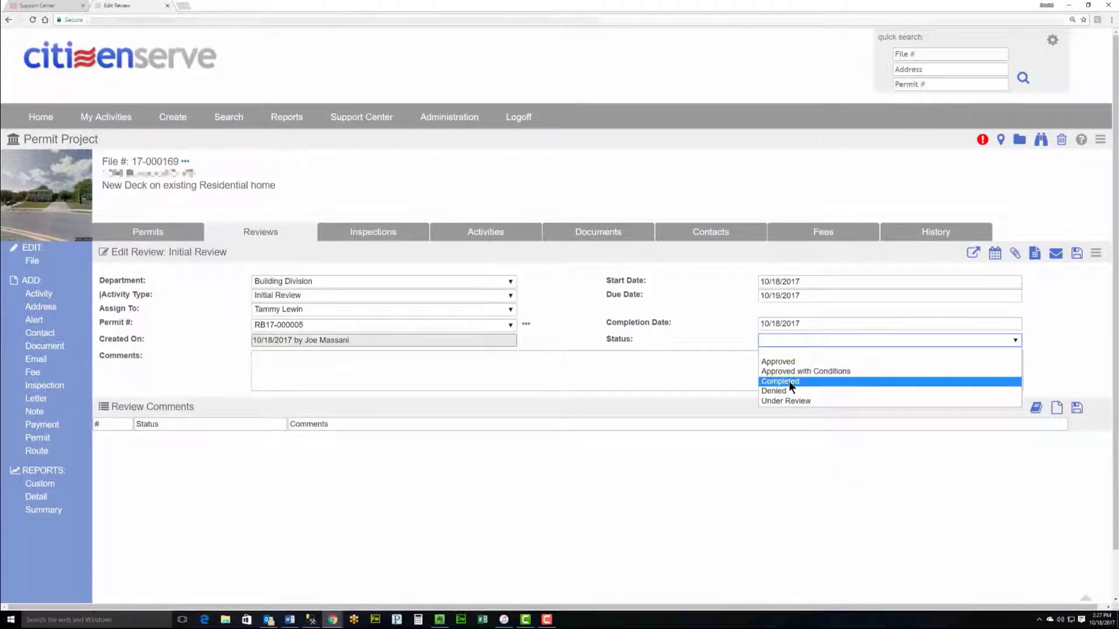
pyautogui.click(789, 382)
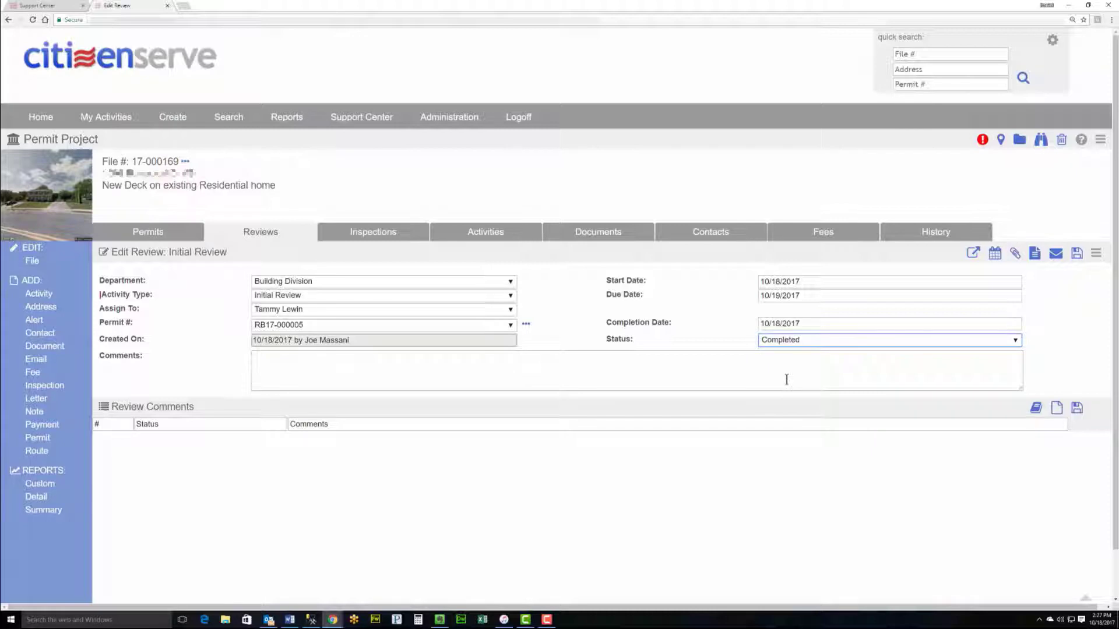
pyautogui.click(1075, 257)
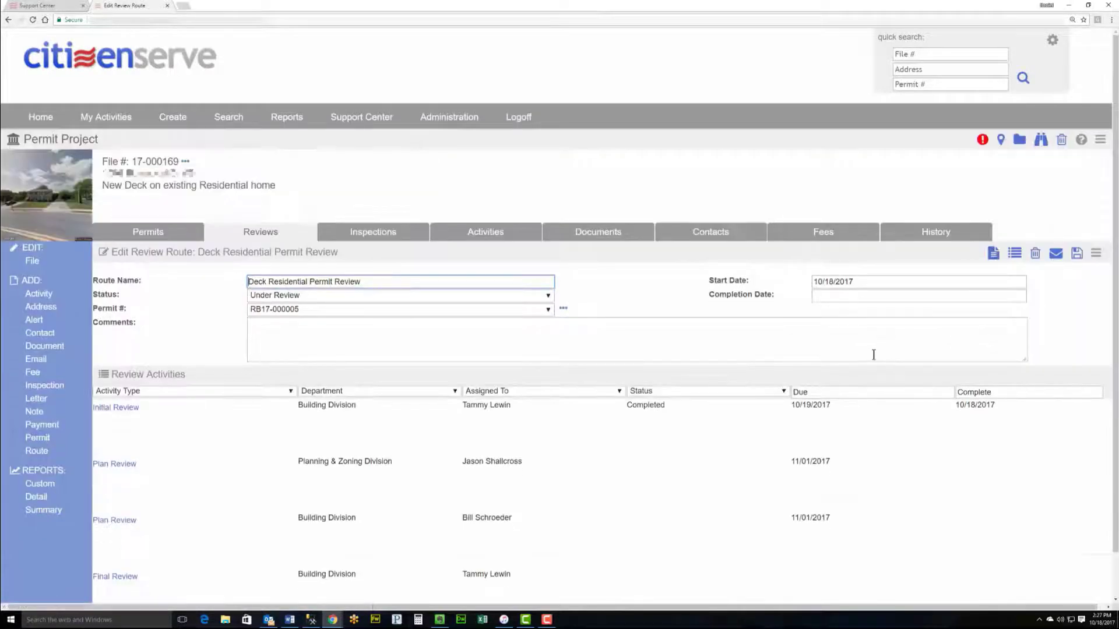
pyautogui.scroll(-1, 507, 394)
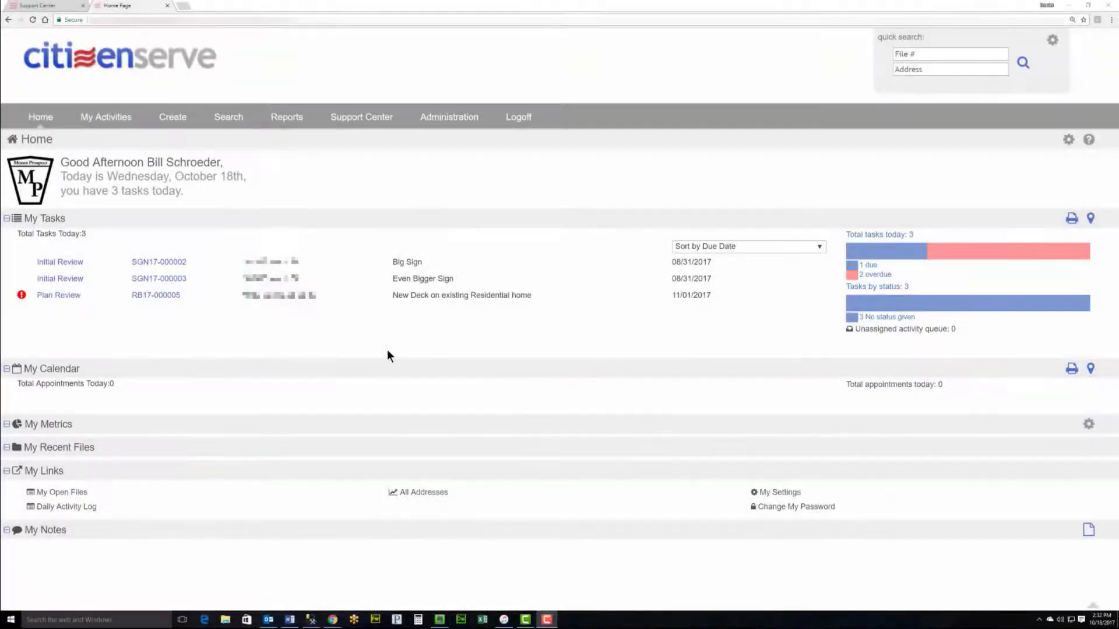
# Step: Open RB17-000005's Plan Review task and its attached Deck Supplement.pdf
pyautogui.click(327, 347)
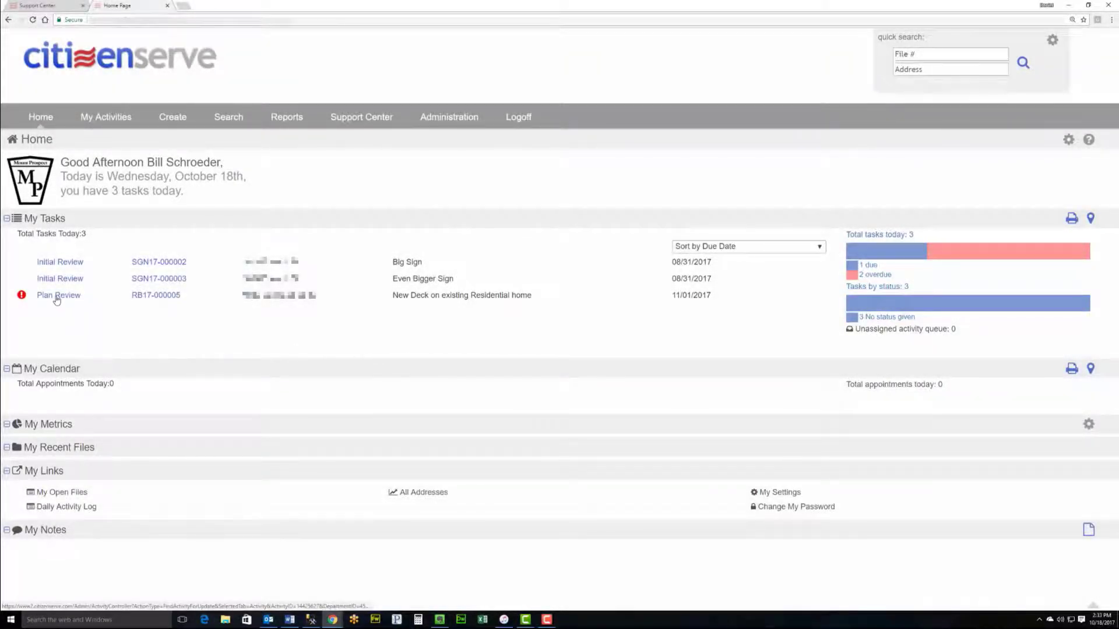
pyautogui.click(57, 297)
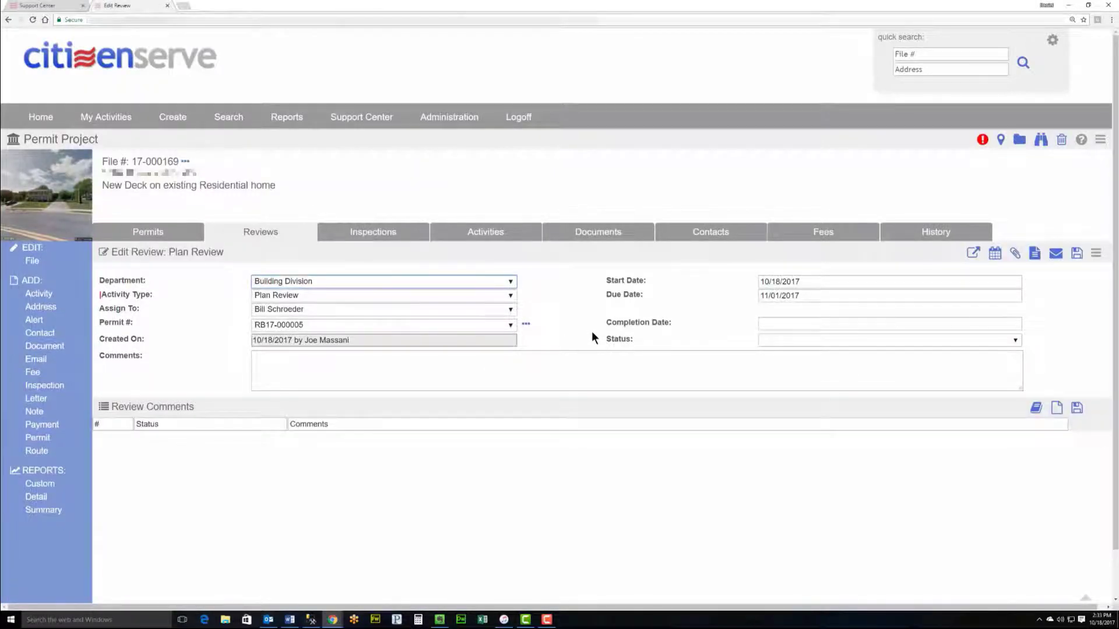
pyautogui.click(971, 255)
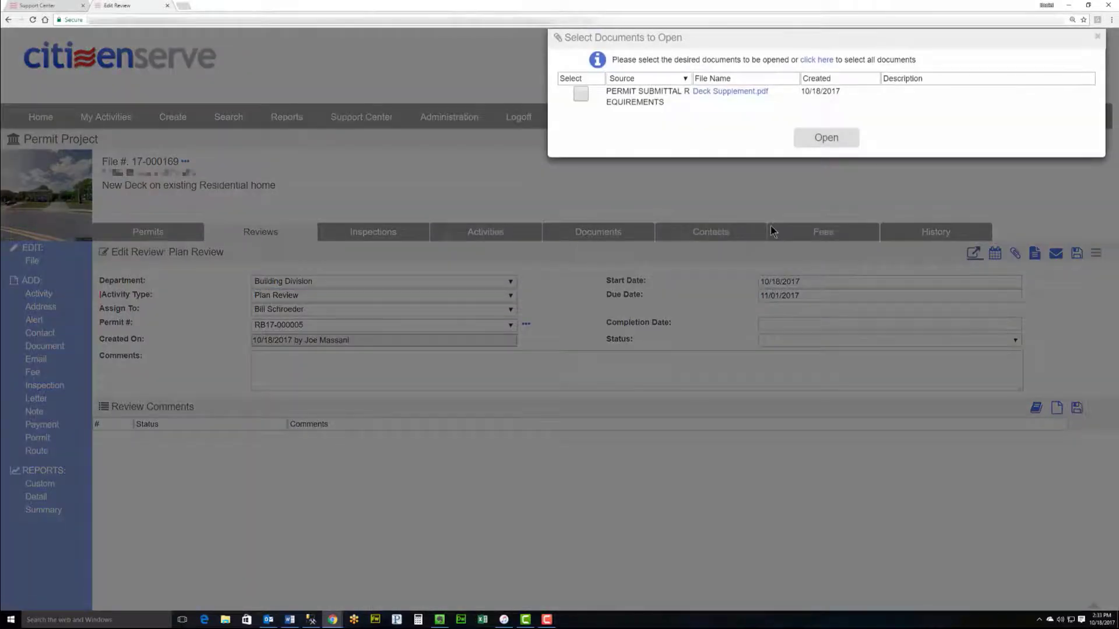
pyautogui.click(733, 94)
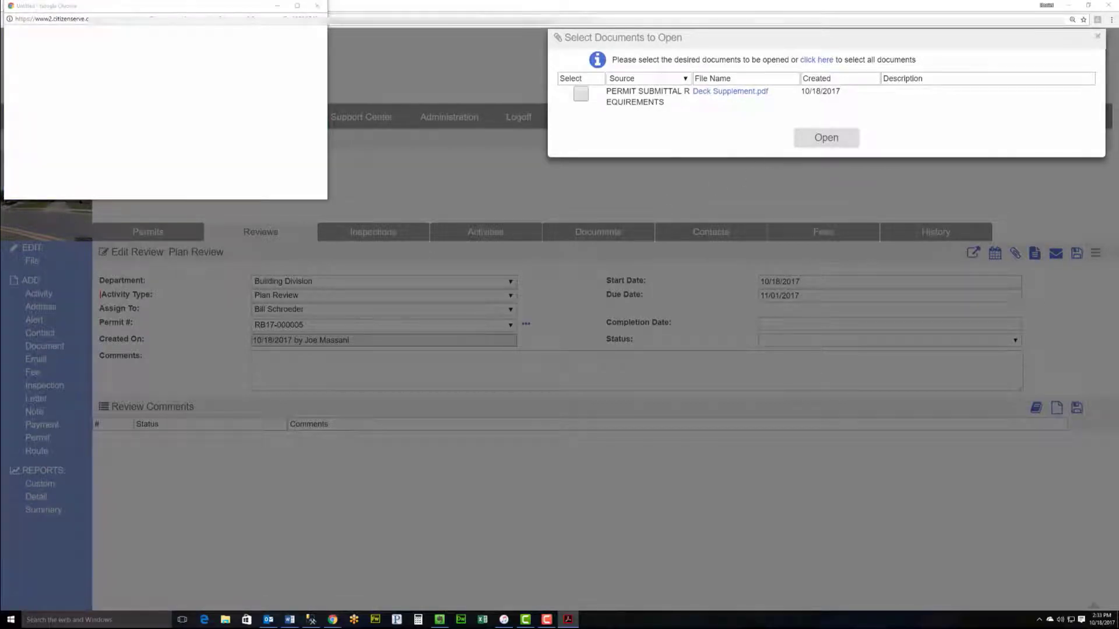
pyautogui.scroll(-3, 721, 344)
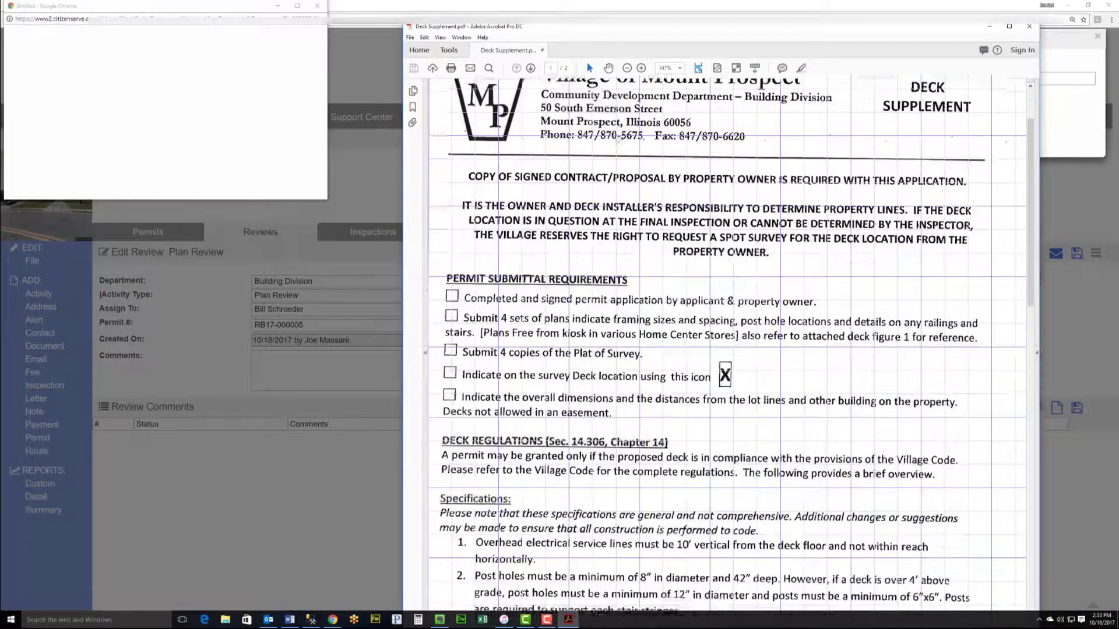
# Step: Read through Deck Supplement.pdf, then close Acrobat and the blank browser popup
pyautogui.scroll(-4, 594, 183)
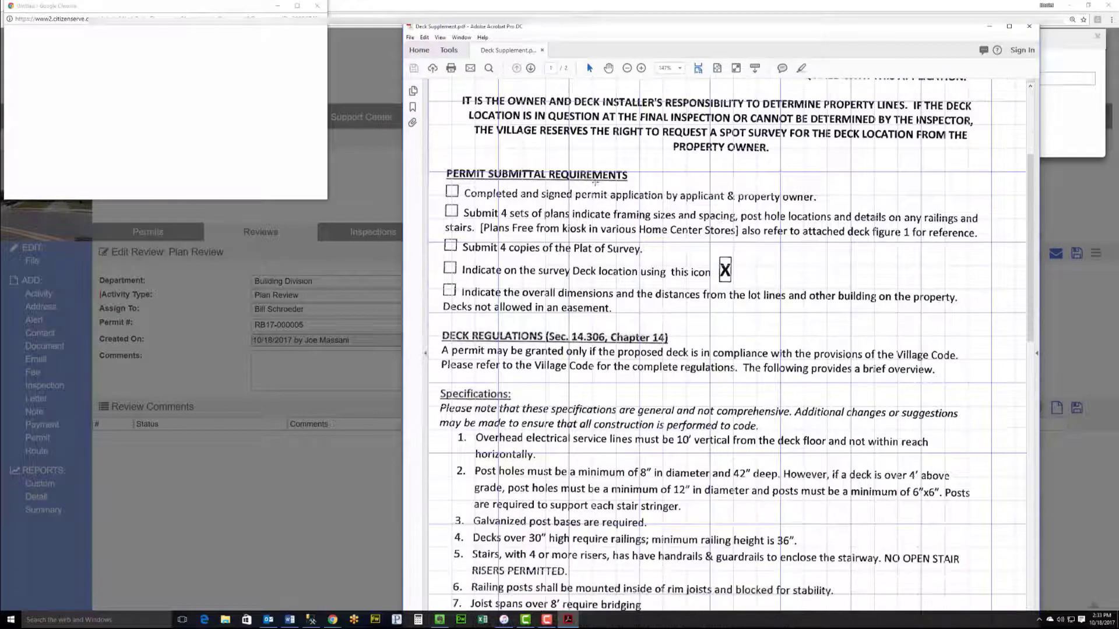
pyautogui.scroll(4, 594, 183)
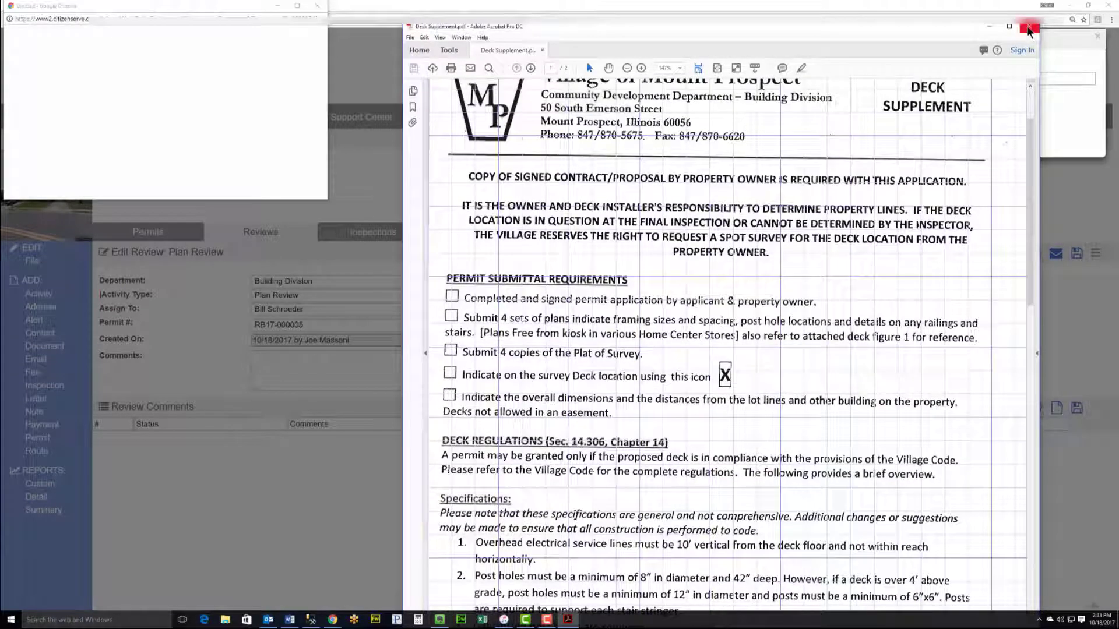
pyautogui.click(1029, 28)
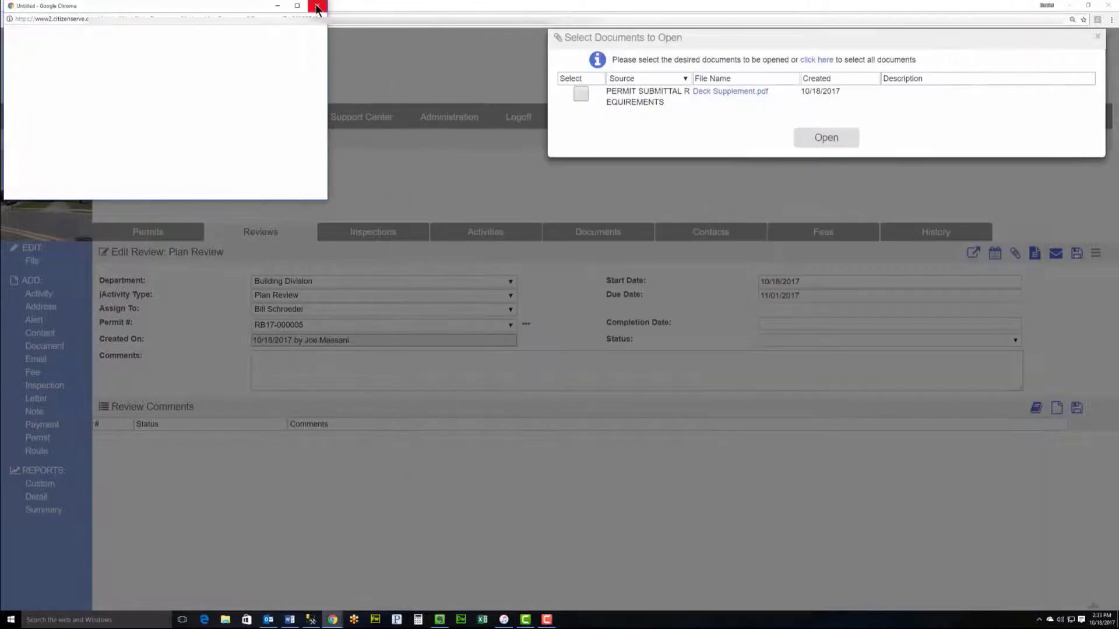
pyautogui.click(318, 7)
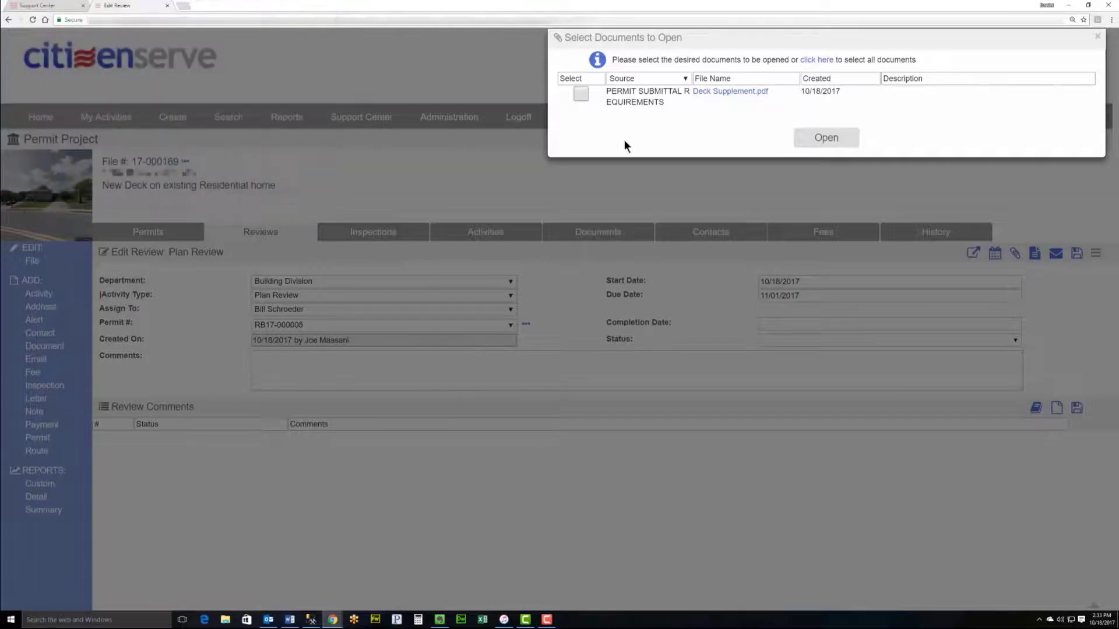
# Step: Dismiss the documents list and review the full details of permit RB17-000005
pyautogui.click(784, 207)
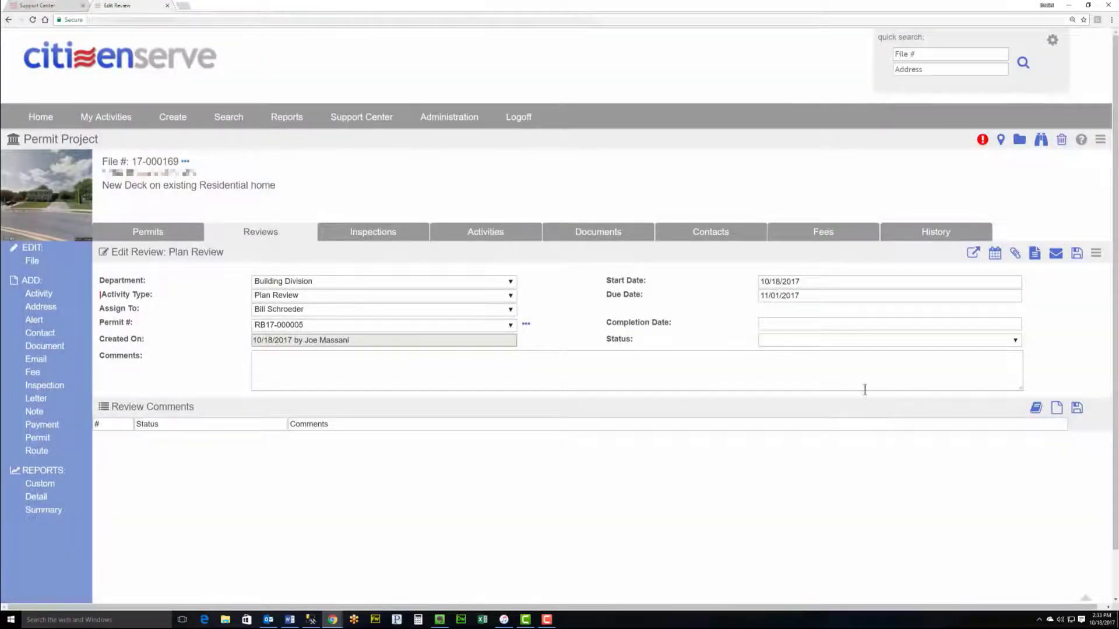
pyautogui.click(526, 327)
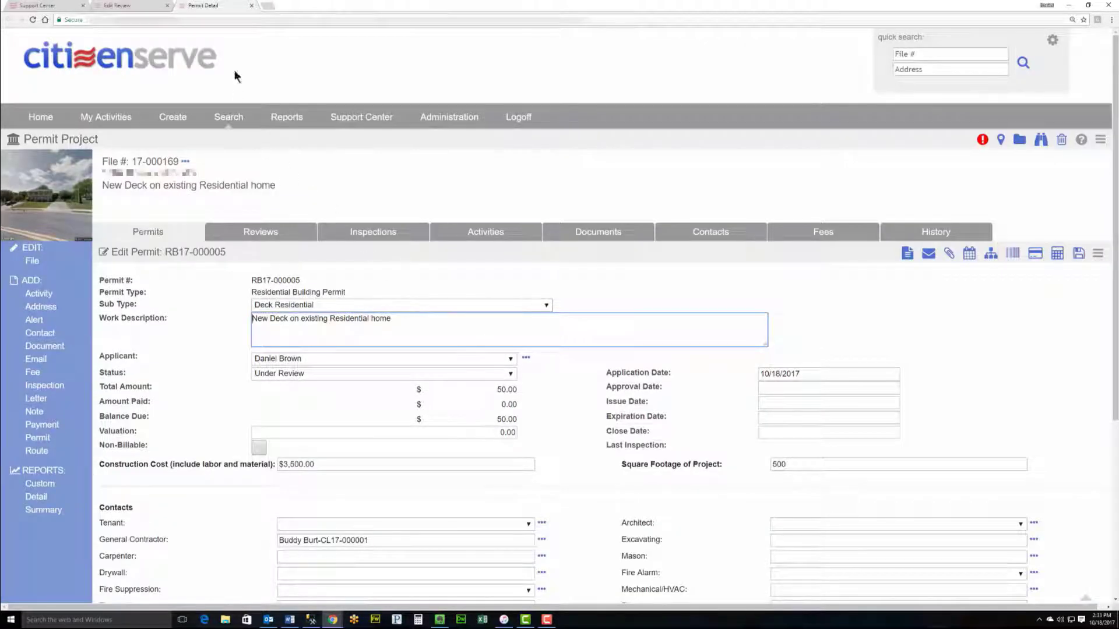
pyautogui.scroll(-2, 591, 315)
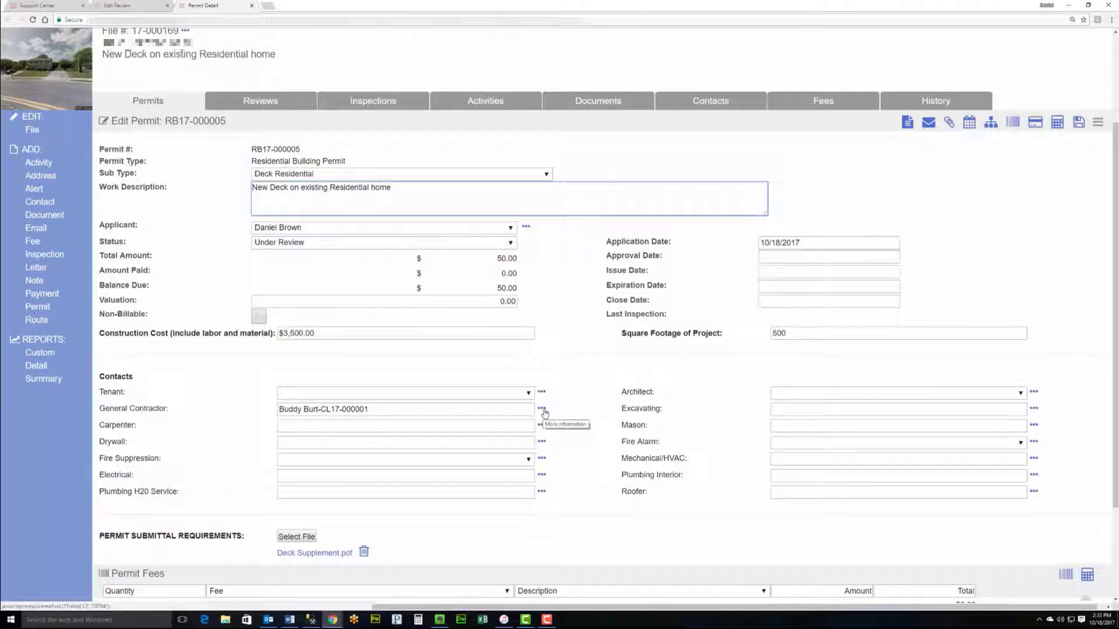
# Step: Check the general contractor's business license, then close it and the permit details
pyautogui.click(542, 409)
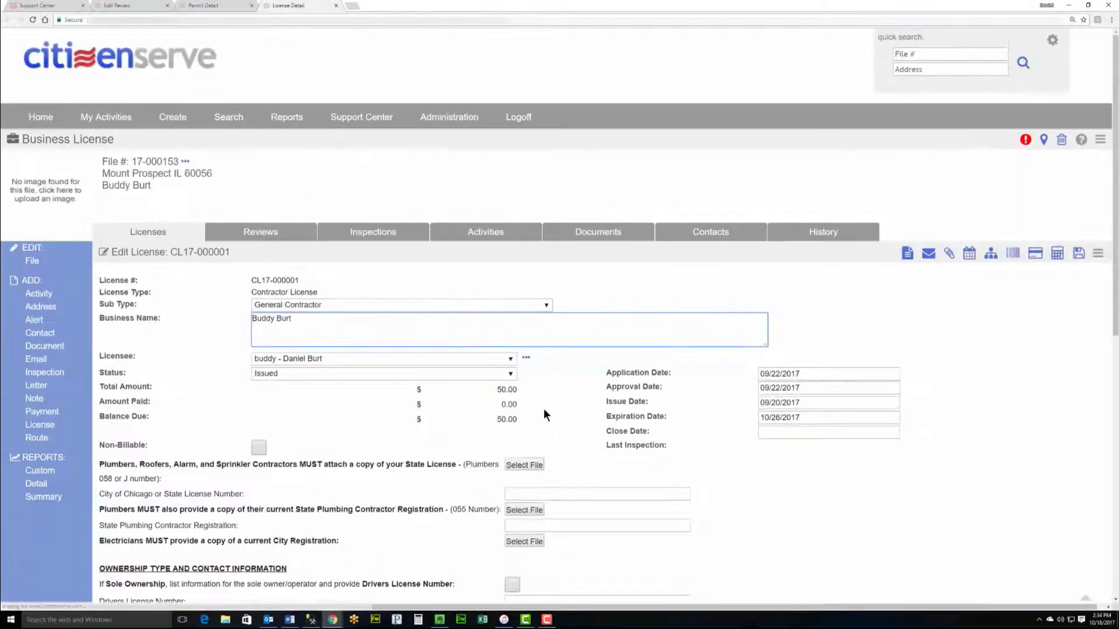
pyautogui.scroll(-2, 366, 362)
pyautogui.scroll(-2, 366, 362)
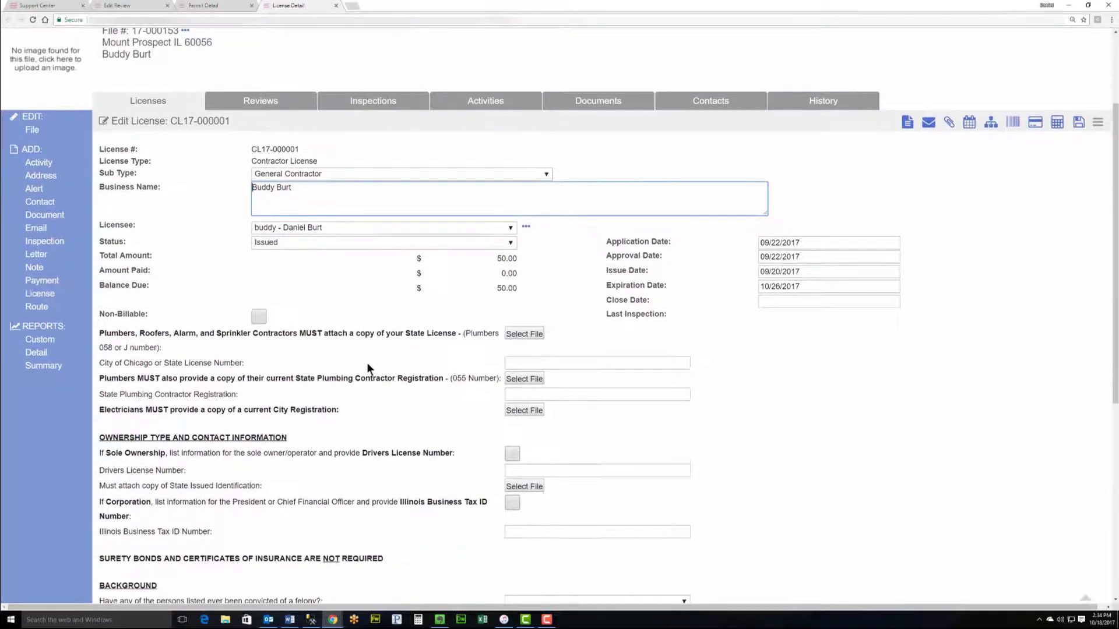
pyautogui.scroll(-1, 369, 362)
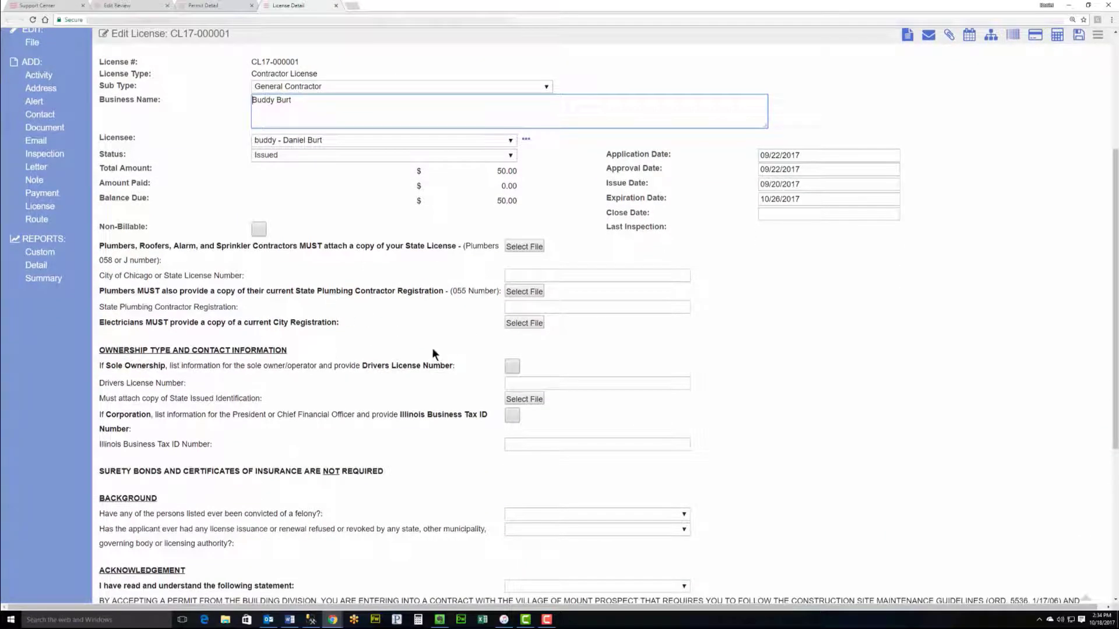
pyautogui.scroll(-3, 430, 328)
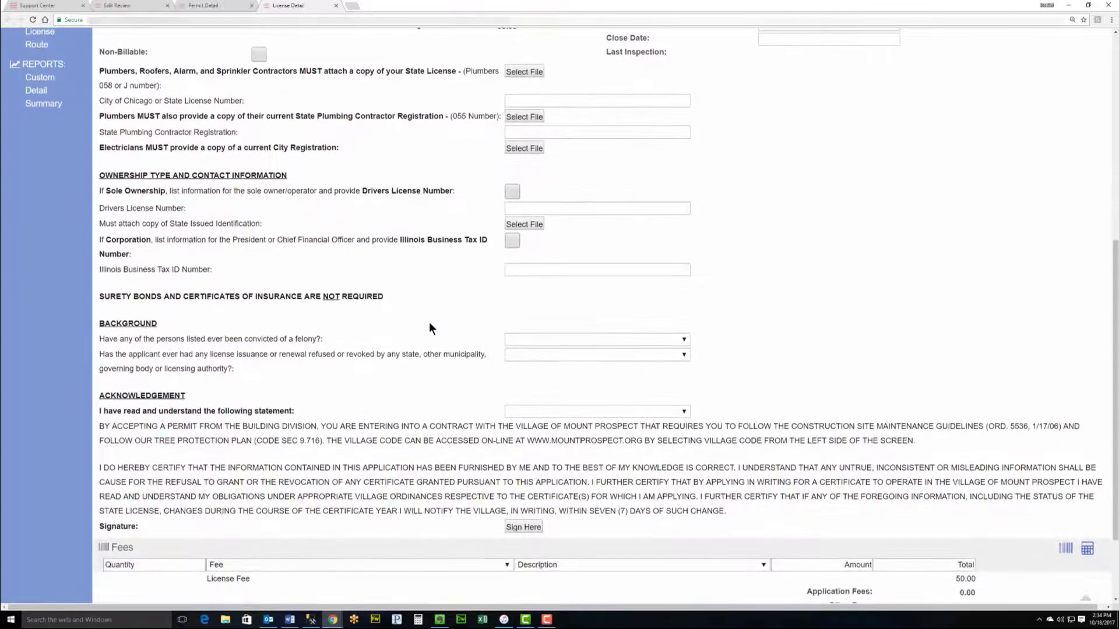
pyautogui.scroll(5, 399, 353)
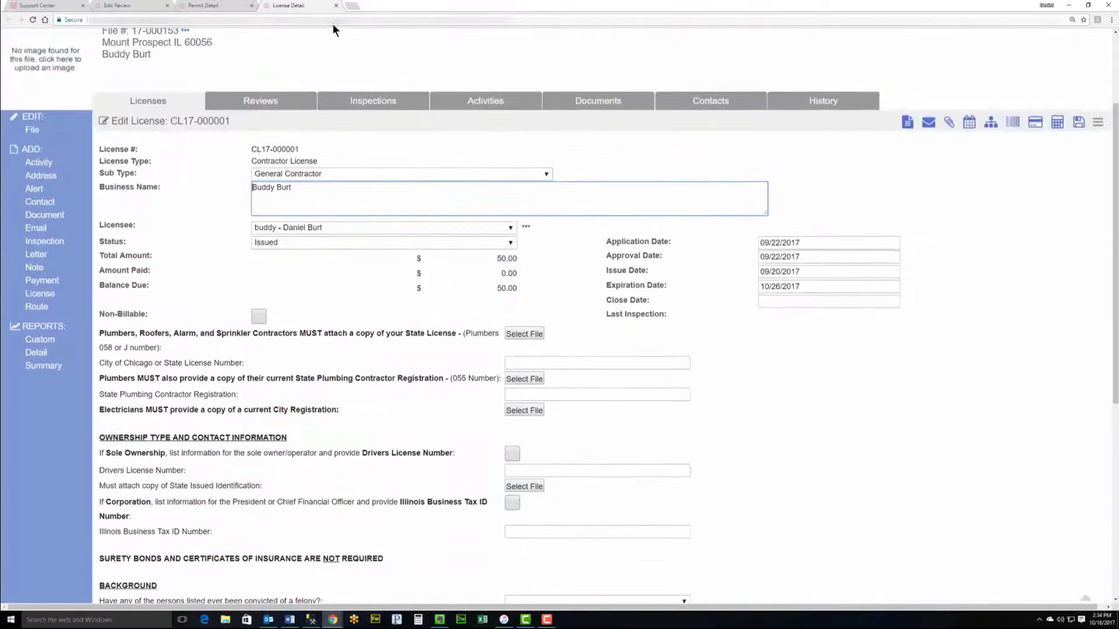
pyautogui.click(336, 6)
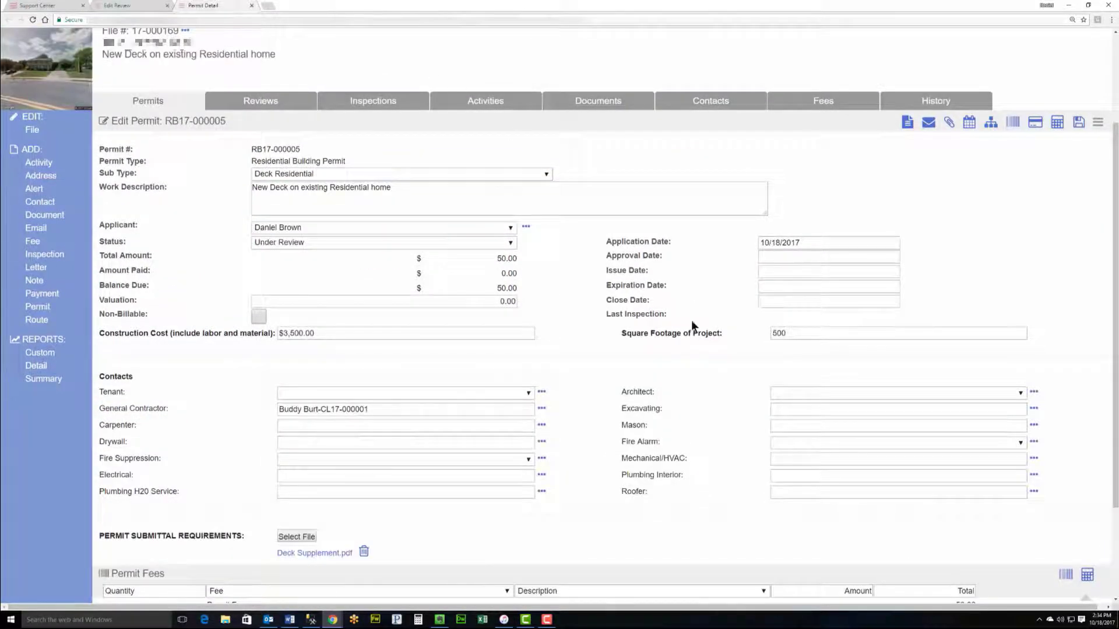
pyautogui.scroll(-2, 624, 384)
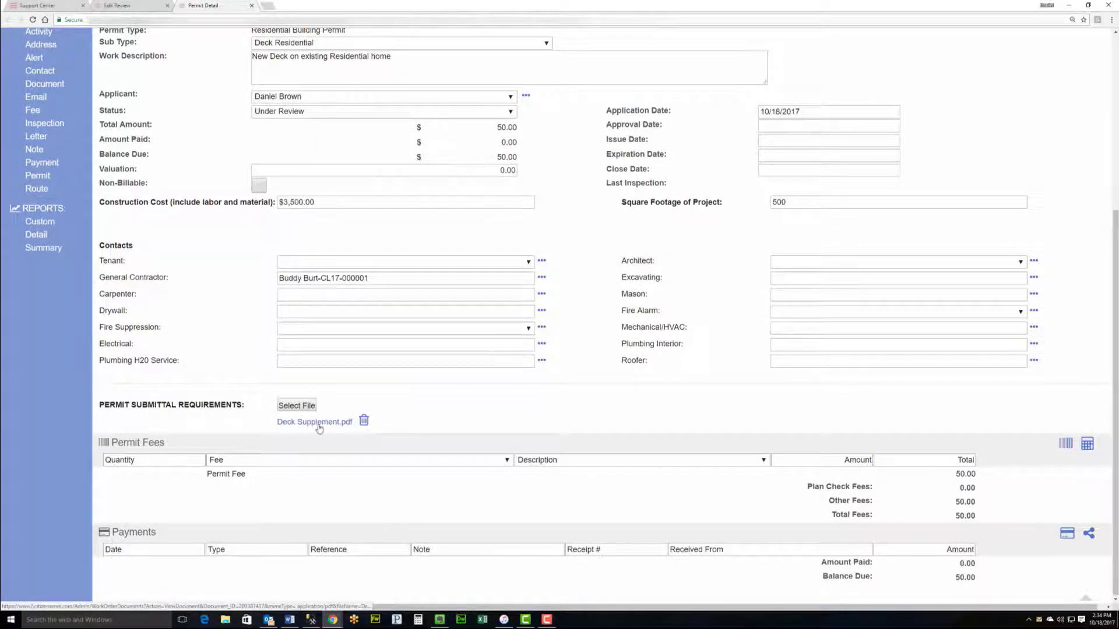
pyautogui.click(252, 5)
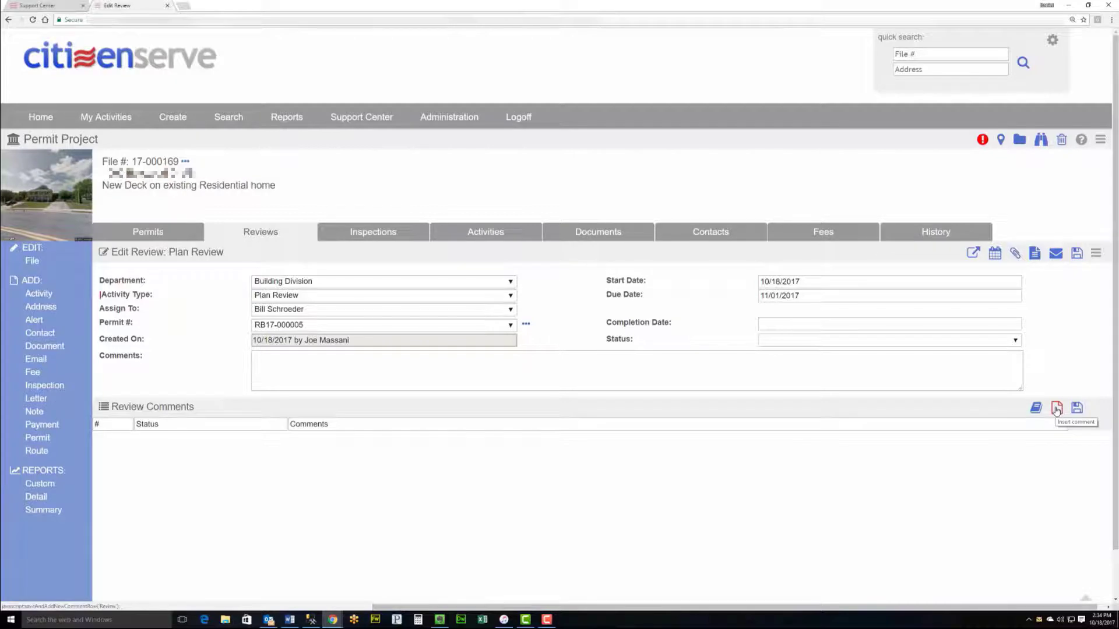
# Step: Filter the review comments to Standard Deck Comments and select all of them
pyautogui.click(1036, 408)
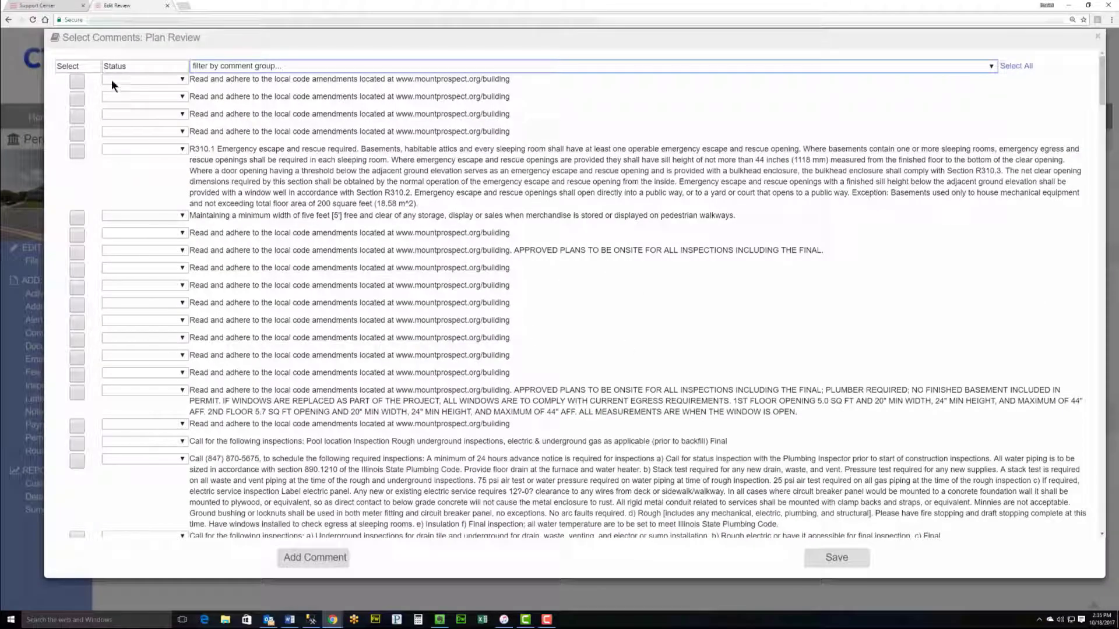
pyautogui.click(323, 65)
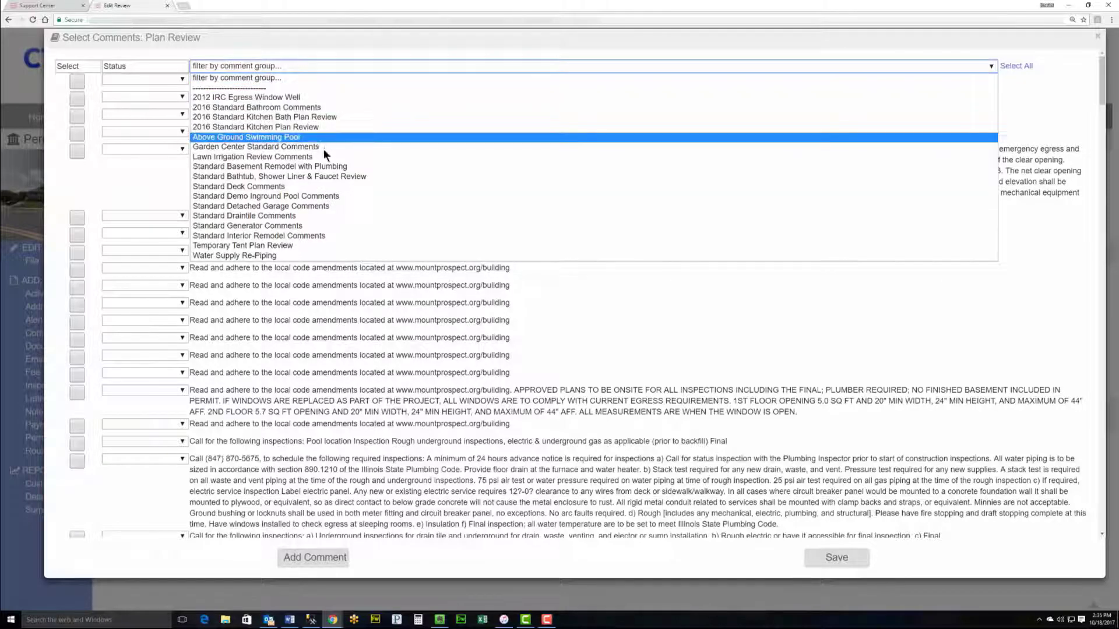
pyautogui.click(282, 189)
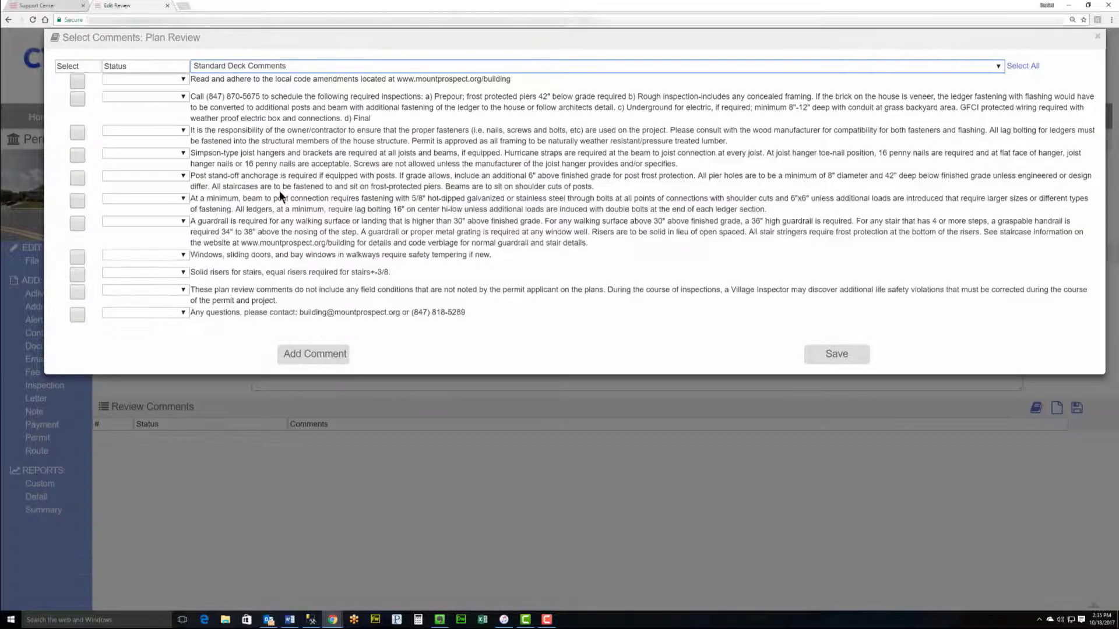
pyautogui.click(1023, 65)
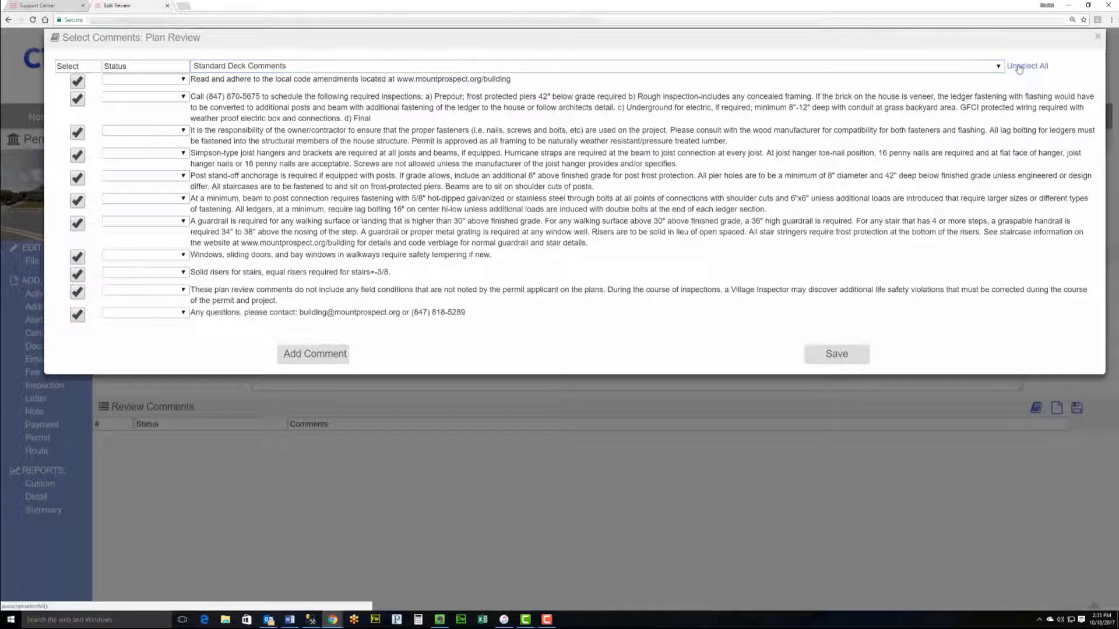
# Step: Set the status of each selected deck comment to Comment
pyautogui.click(170, 77)
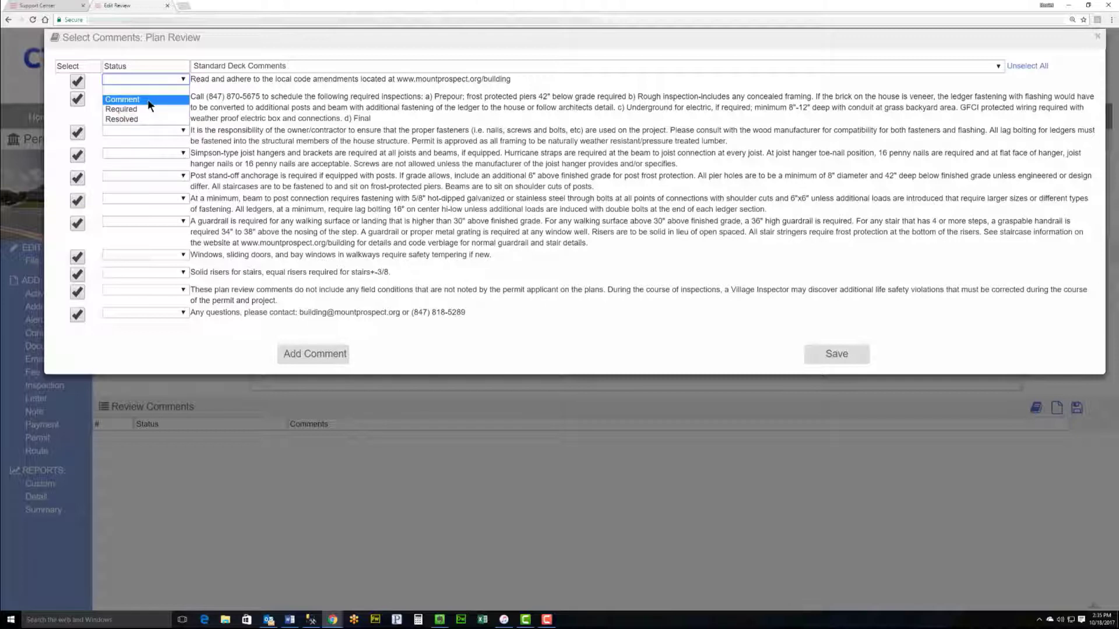
pyautogui.click(148, 99)
pyautogui.click(147, 98)
pyautogui.click(150, 117)
pyautogui.click(154, 129)
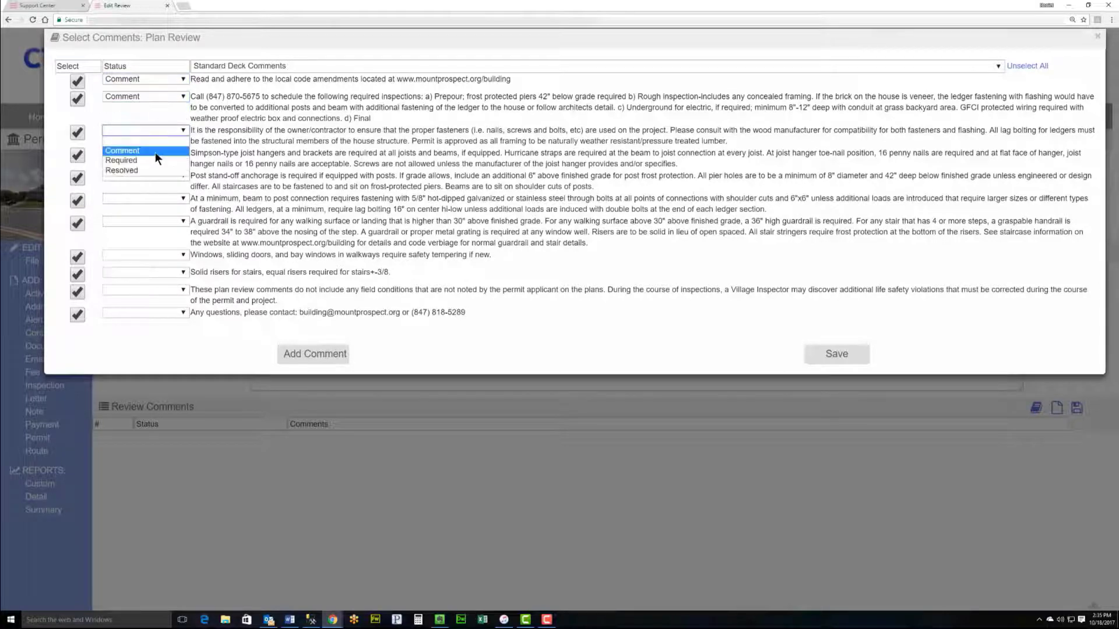
pyautogui.click(154, 150)
pyautogui.click(152, 154)
pyautogui.click(148, 173)
pyautogui.click(147, 176)
pyautogui.click(144, 194)
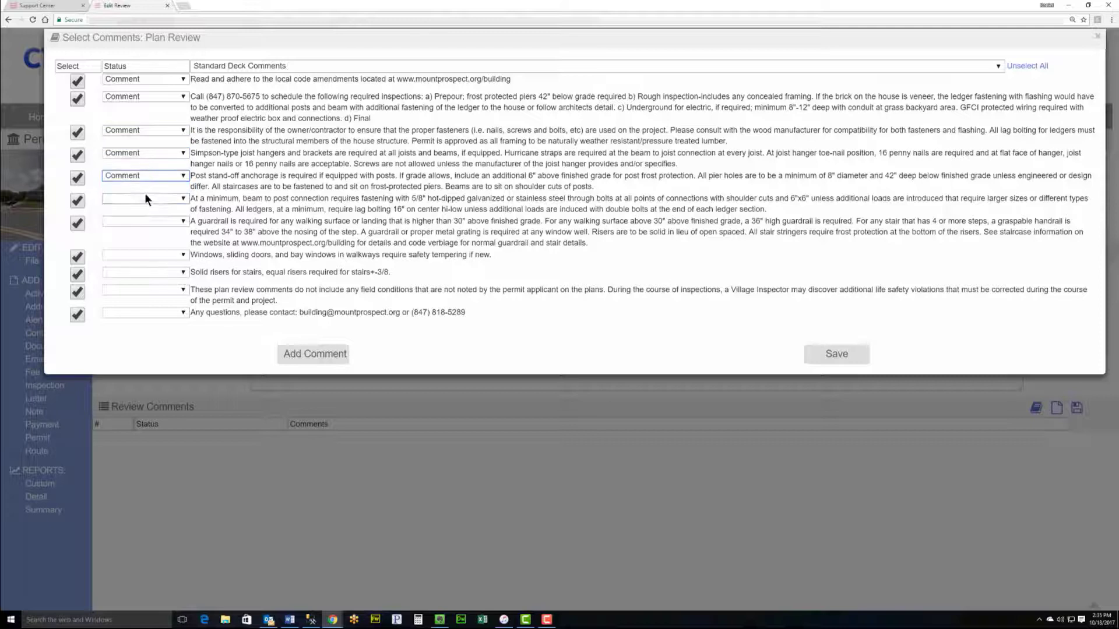
pyautogui.click(145, 199)
pyautogui.click(149, 220)
pyautogui.click(149, 225)
pyautogui.click(150, 245)
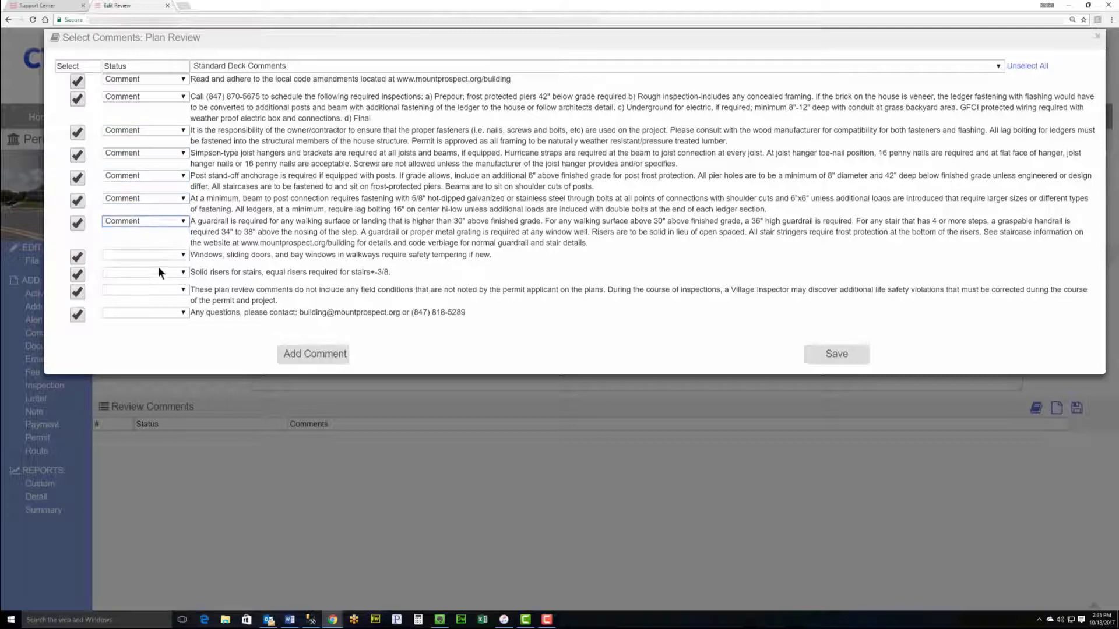
pyautogui.click(156, 257)
pyautogui.click(153, 268)
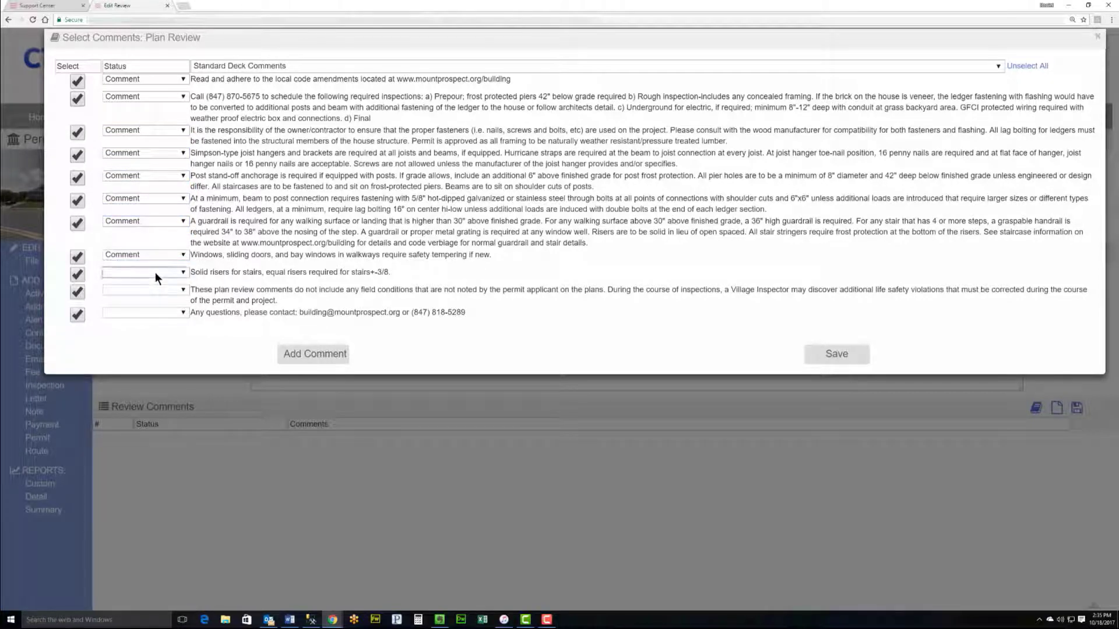
pyautogui.click(156, 272)
pyautogui.click(155, 292)
pyautogui.click(155, 291)
pyautogui.click(151, 313)
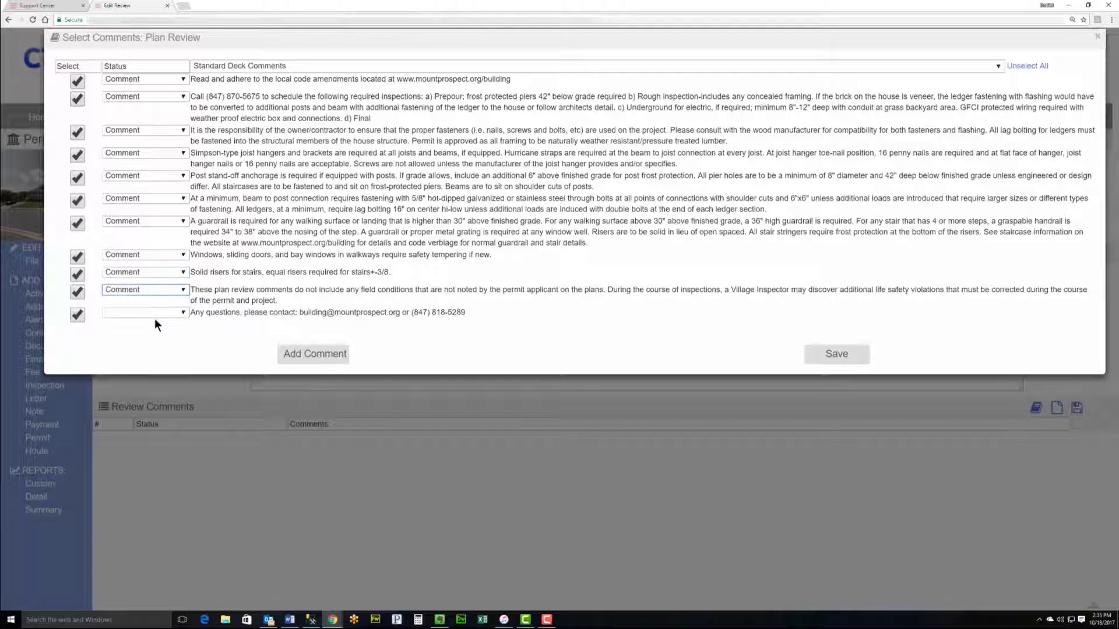
pyautogui.click(148, 313)
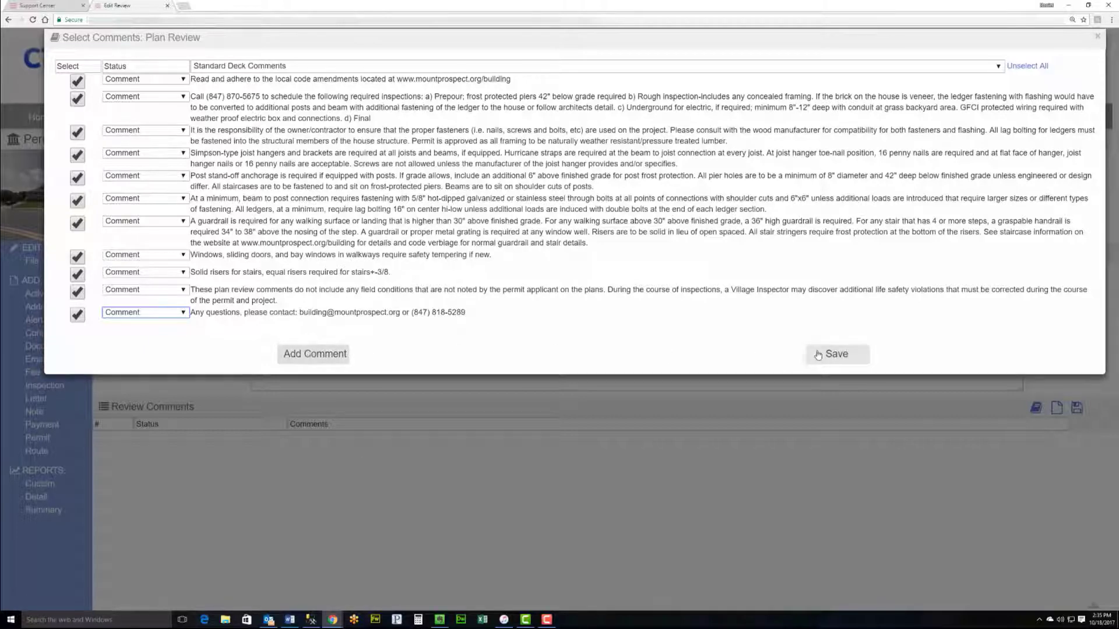
# Step: Add the chosen deck comments to the plan review and save the comments list
pyautogui.click(835, 355)
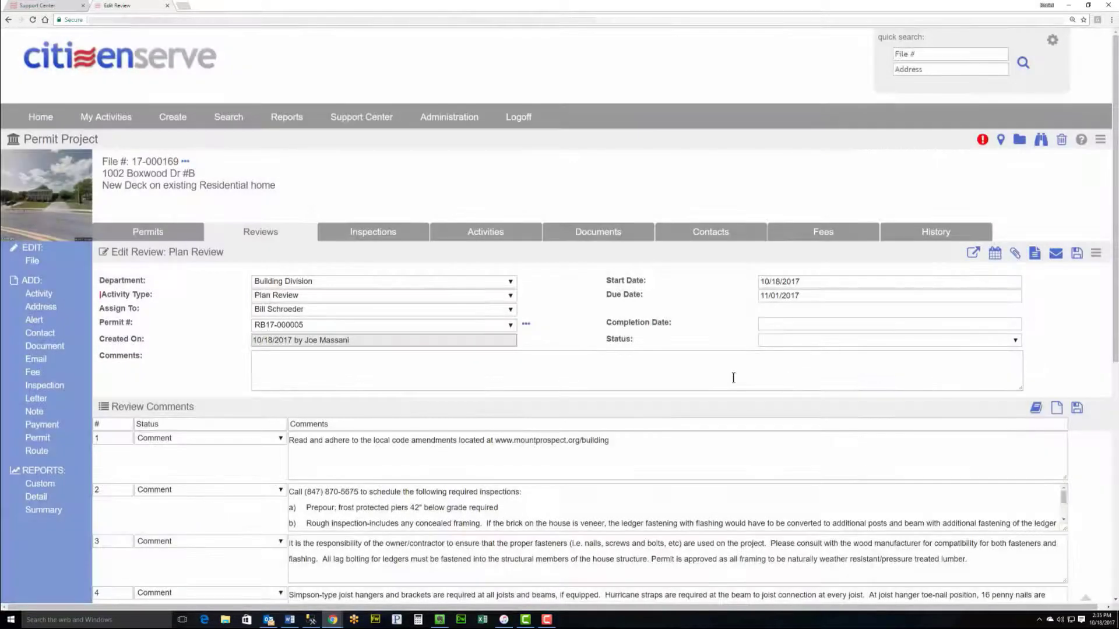
pyautogui.scroll(-3, 746, 373)
pyautogui.scroll(-4, 484, 354)
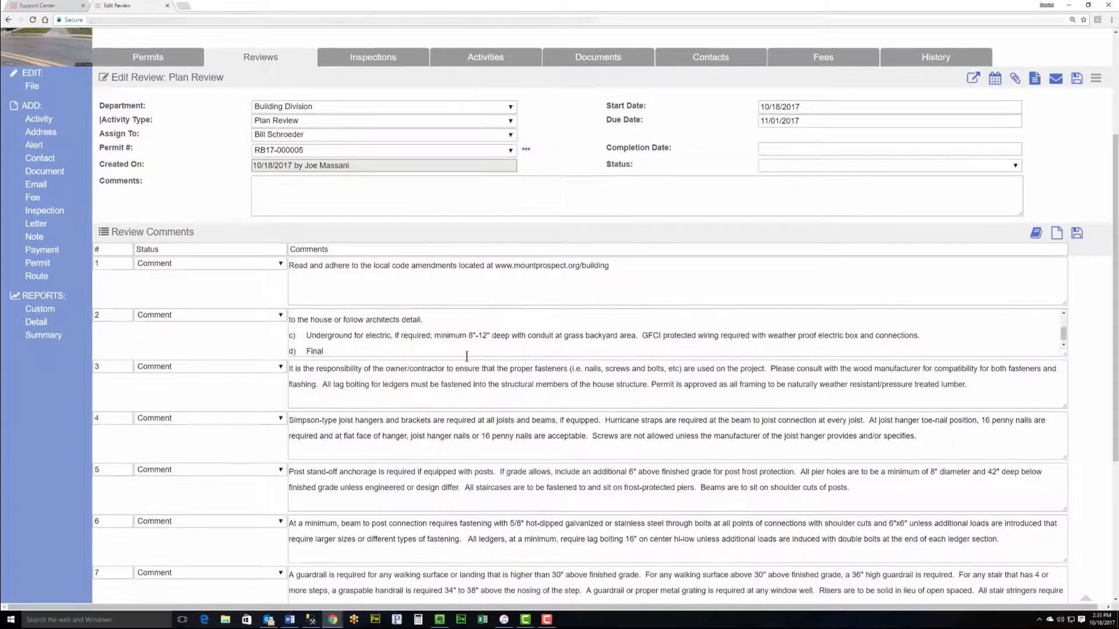
pyautogui.scroll(-2, 274, 251)
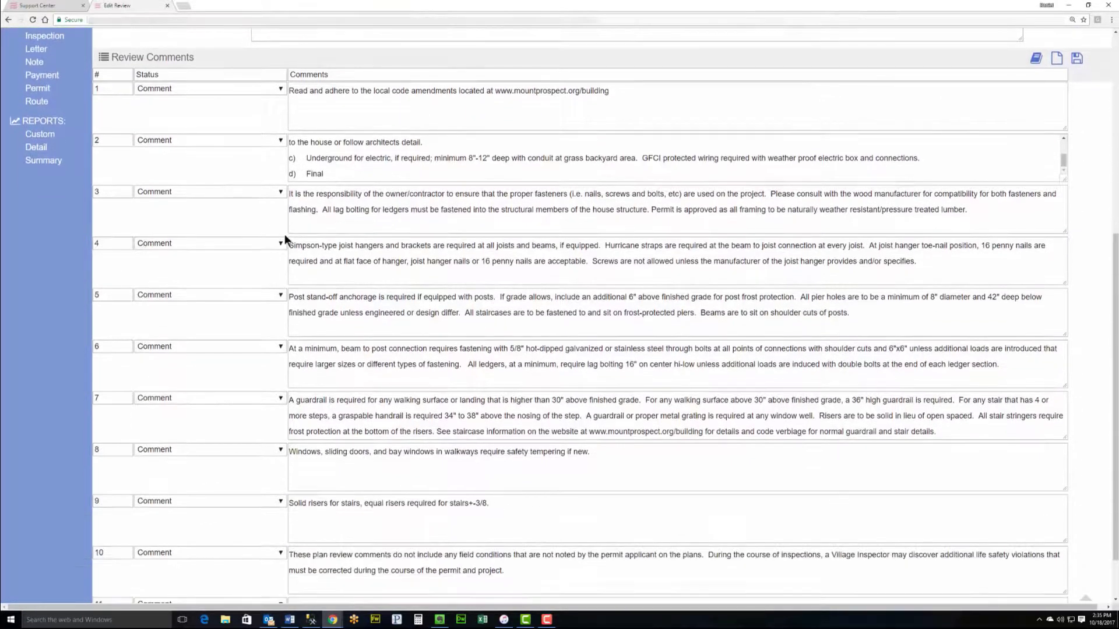
pyautogui.scroll(3, 278, 422)
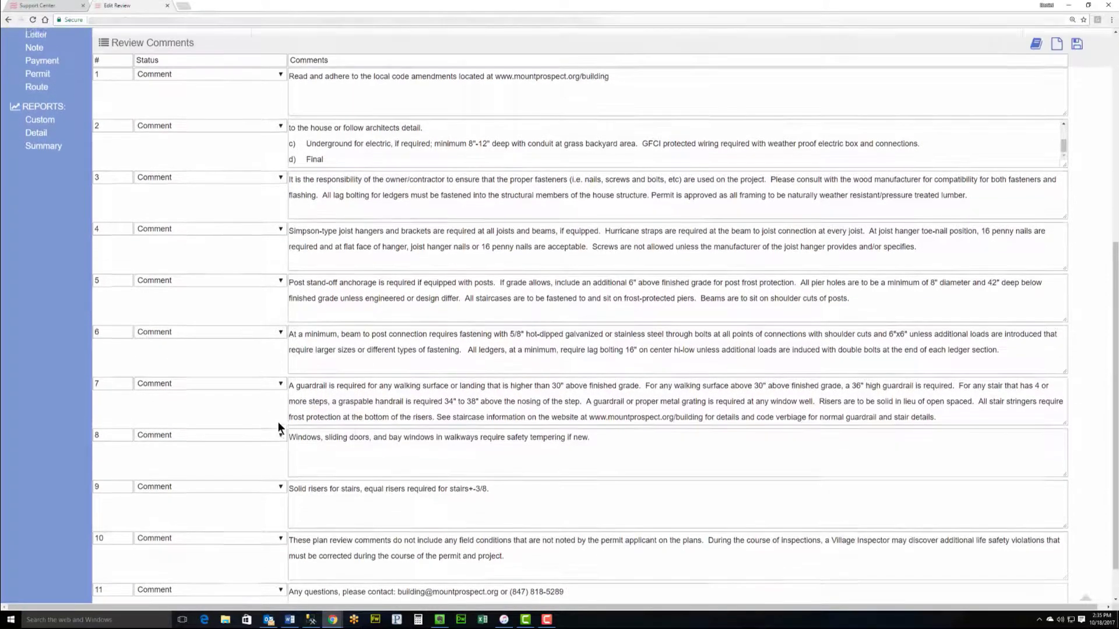
pyautogui.scroll(2, 278, 422)
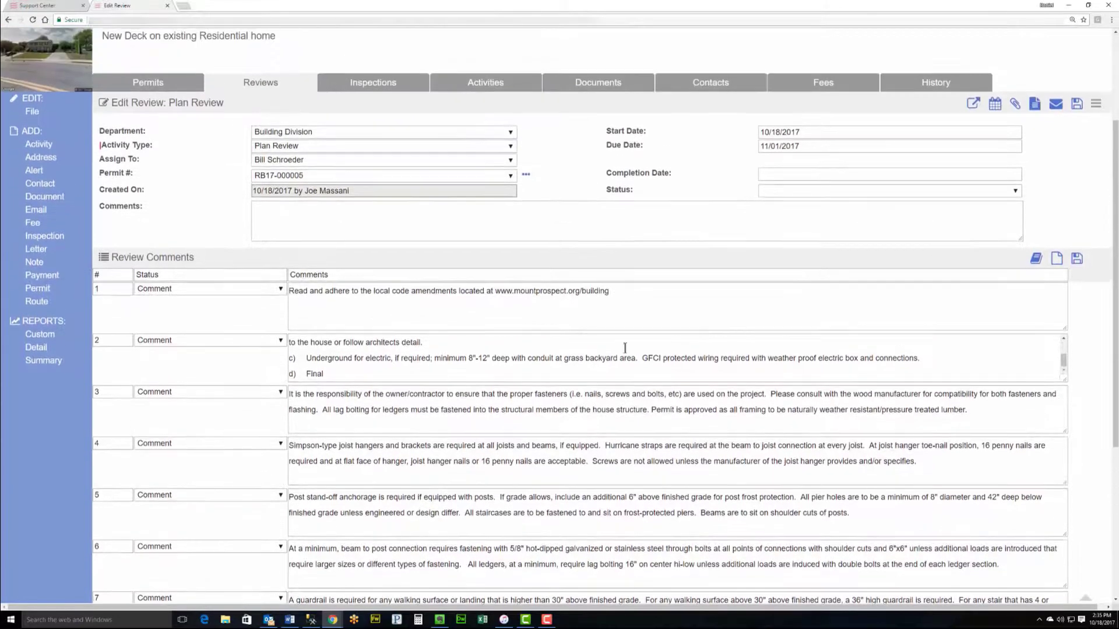
pyautogui.click(1078, 258)
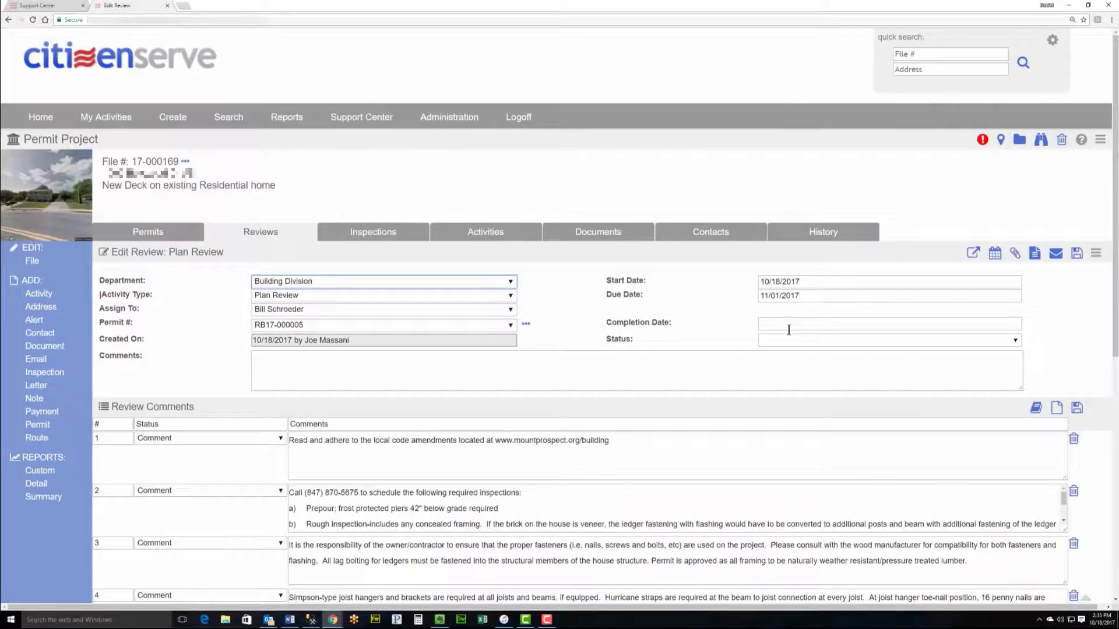
pyautogui.click(344, 362)
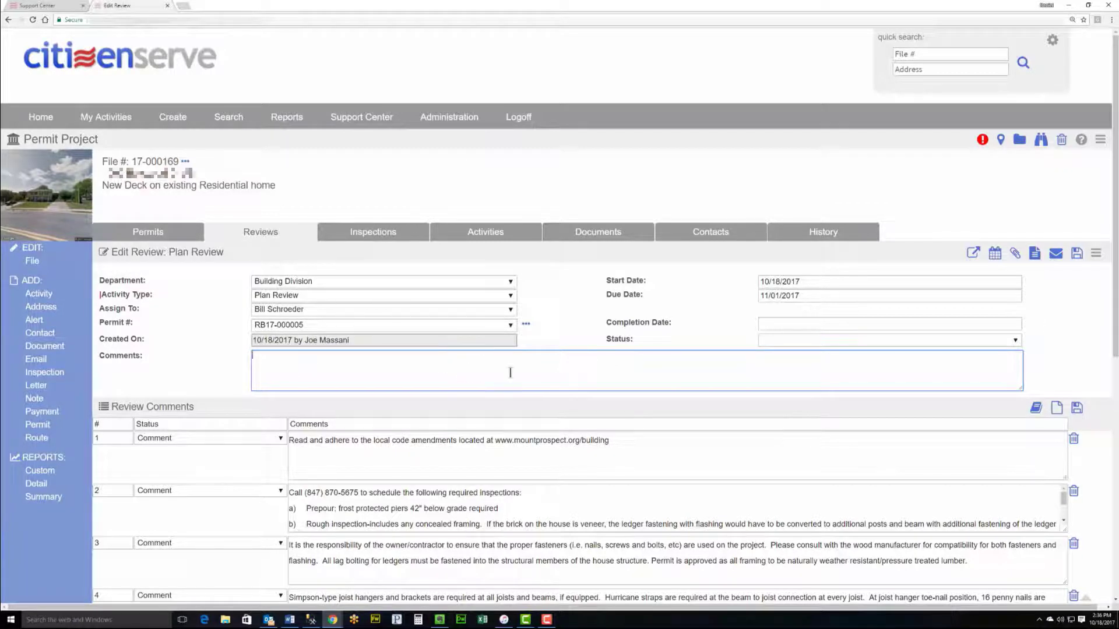
# Step: Save the plan review as Approved with Conditions, completed 10/18/2017
pyautogui.click(812, 325)
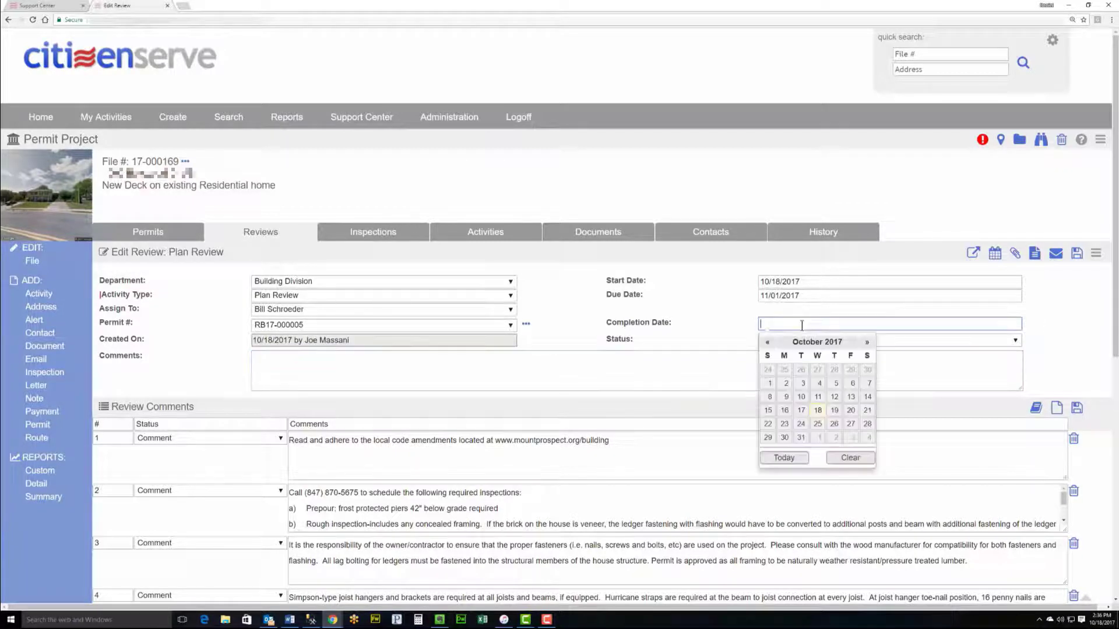
pyautogui.click(819, 410)
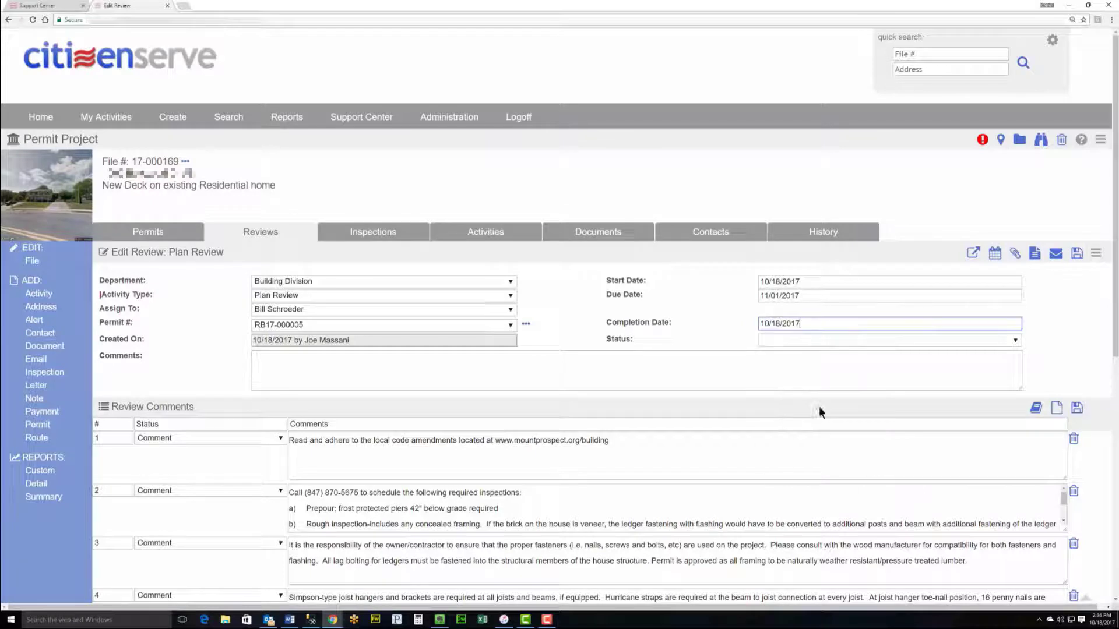
pyautogui.click(805, 341)
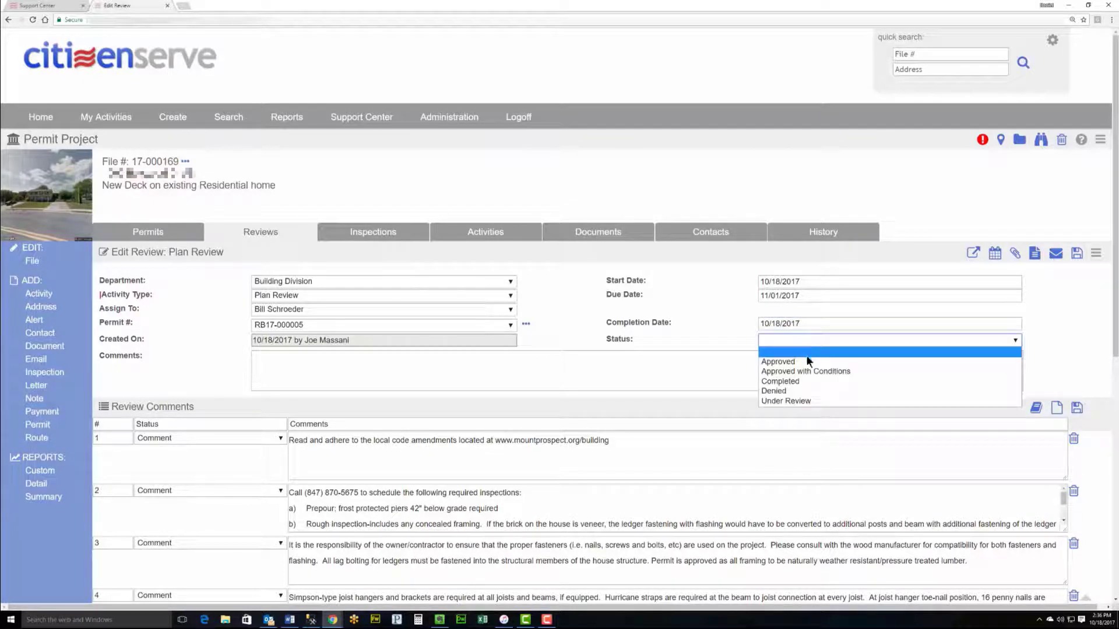
pyautogui.click(810, 373)
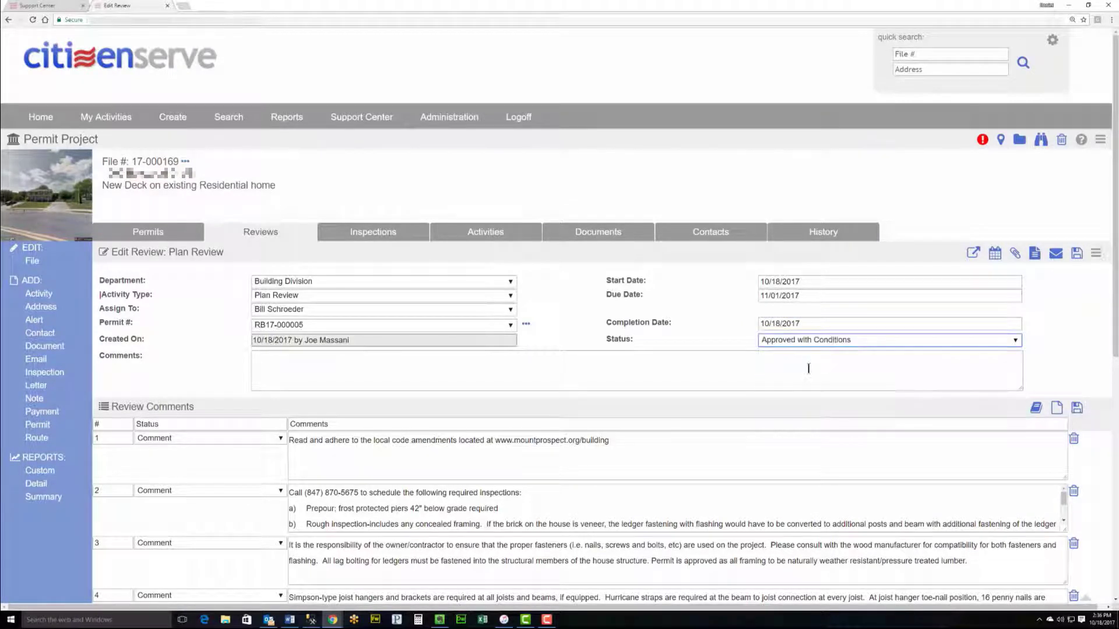
pyautogui.click(1077, 255)
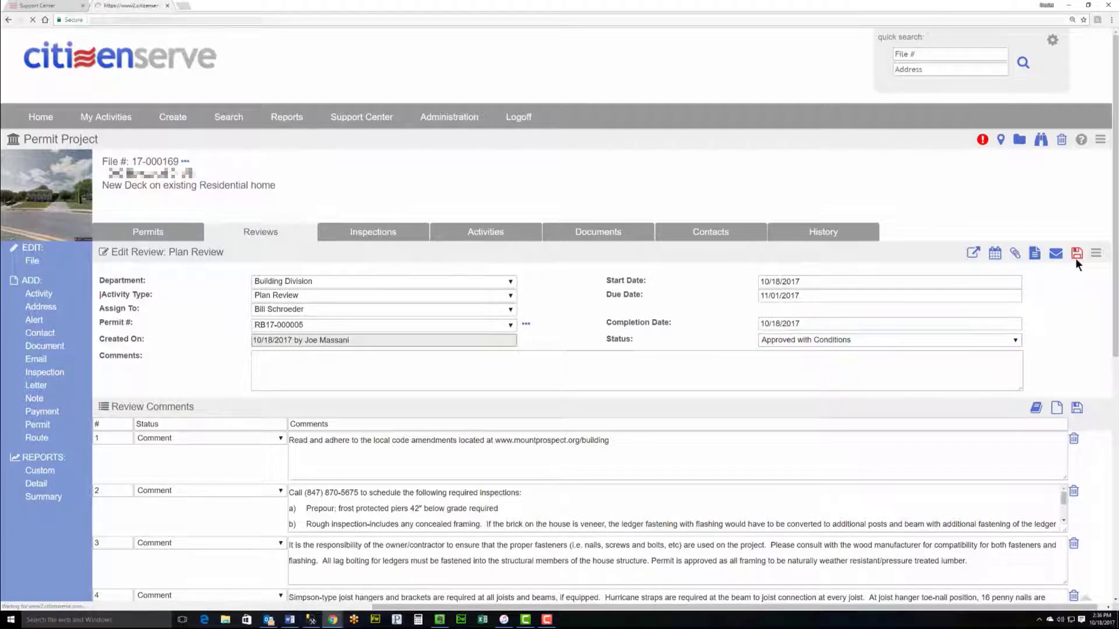
# Step: Scroll through the Edit Review Route page to check both plan reviews' approvals
pyautogui.scroll(-3, 1064, 306)
pyautogui.scroll(-1, 1059, 312)
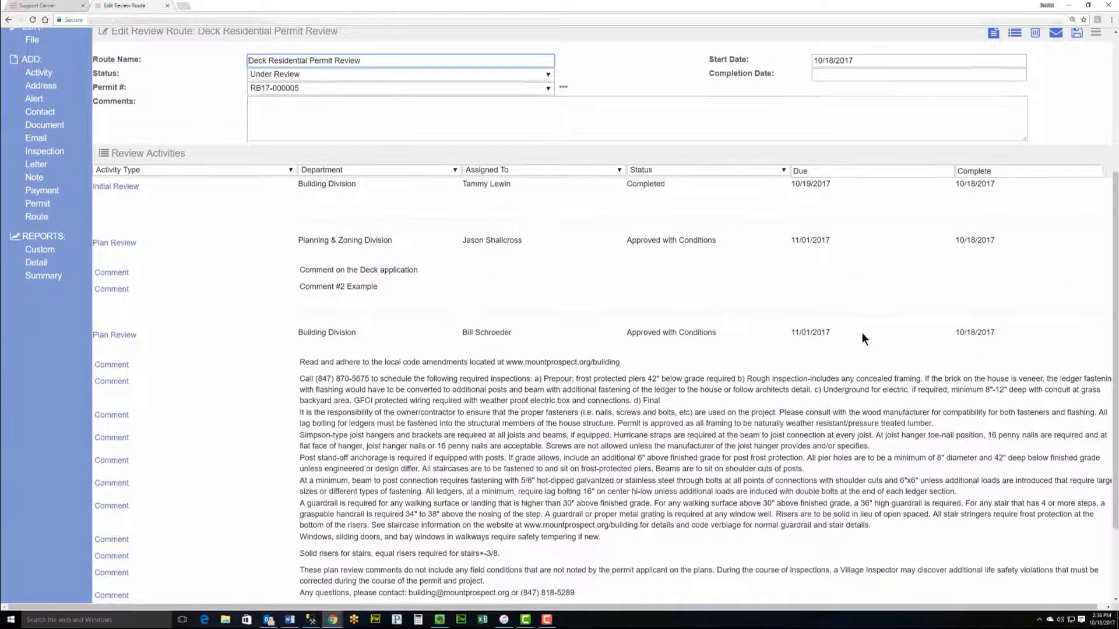
pyautogui.scroll(-2, 927, 350)
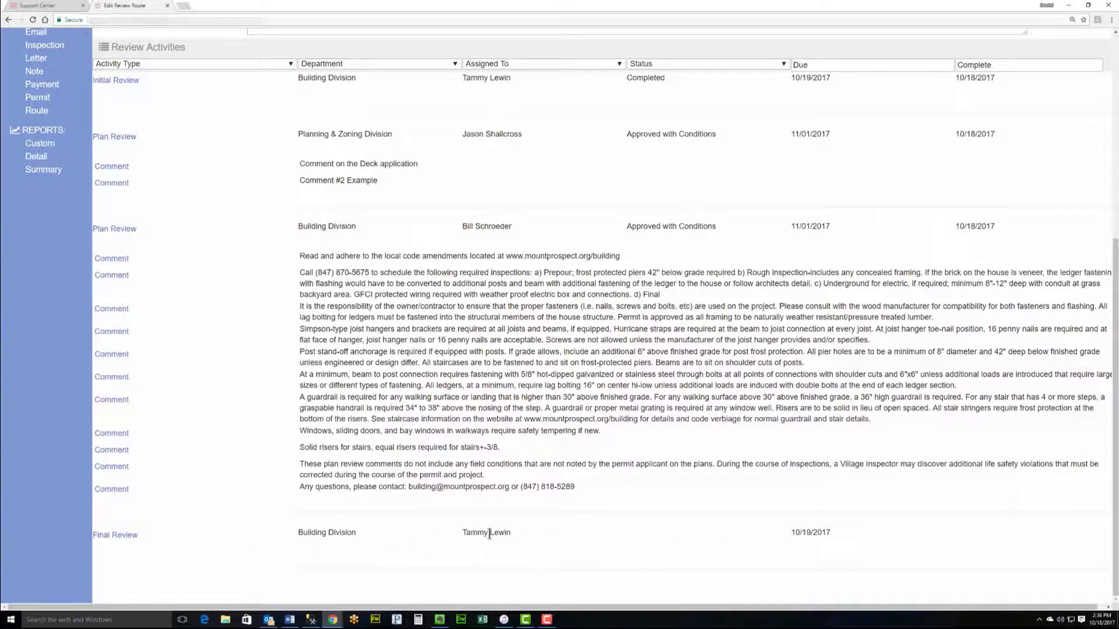
pyautogui.scroll(3, 624, 521)
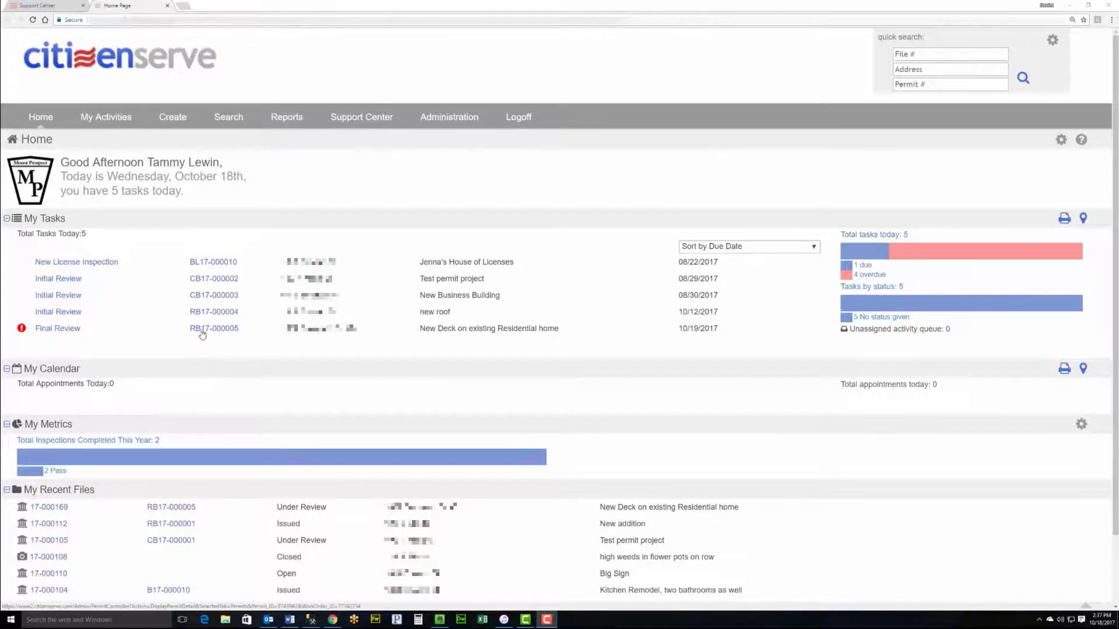
# Step: Open RB17-000005's Final Review task, save the form, and reopen the Final Review activity
pyautogui.click(55, 330)
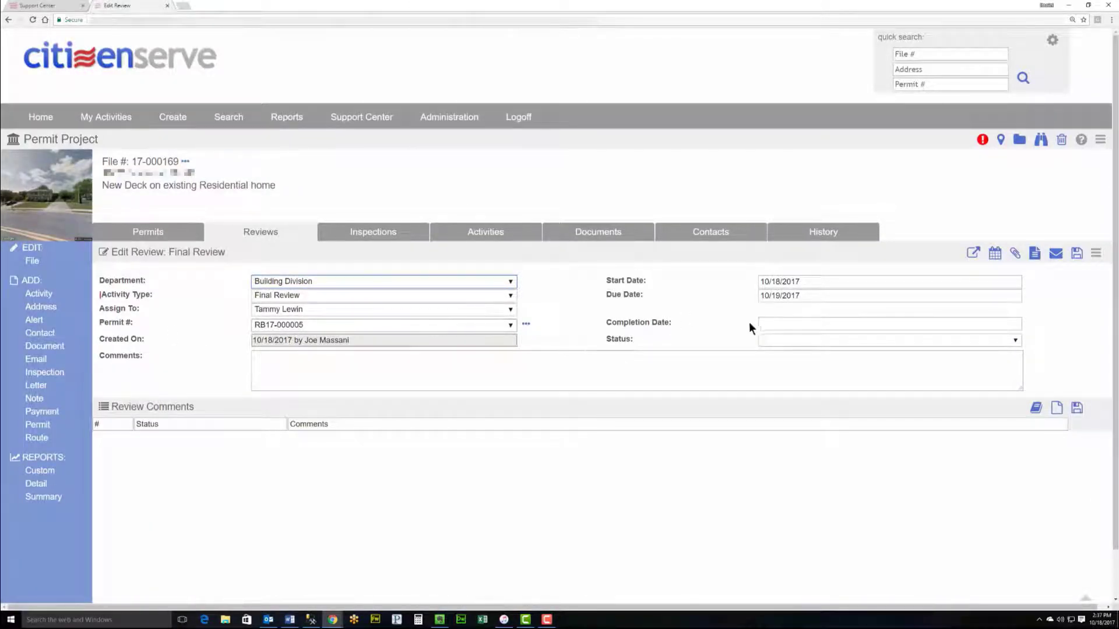
pyautogui.click(1076, 254)
pyautogui.scroll(-3, 363, 366)
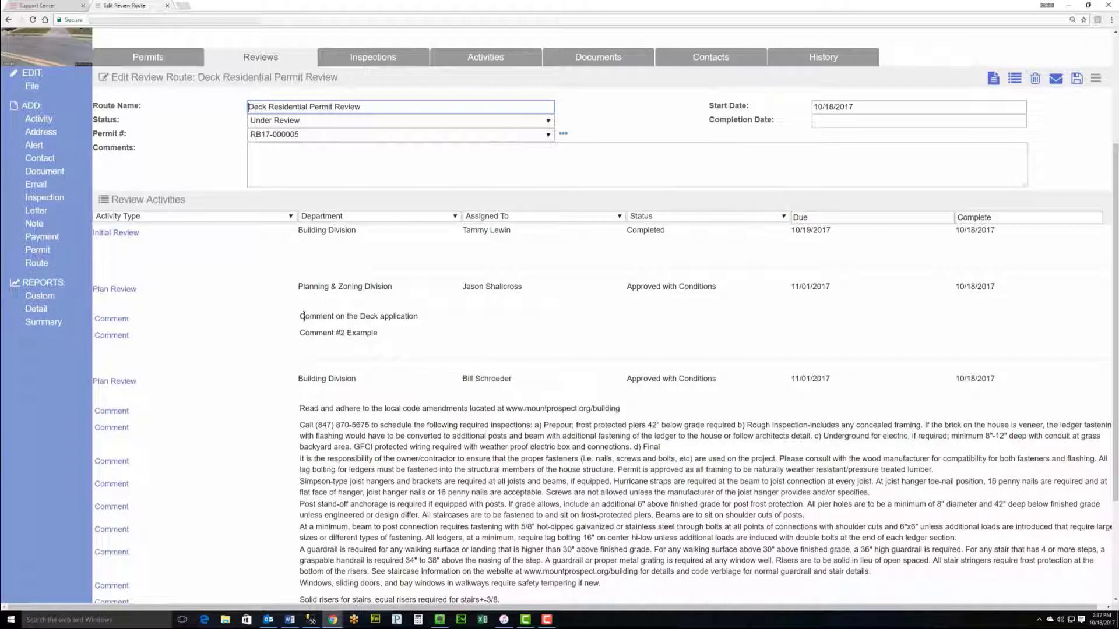
pyautogui.scroll(-2, 397, 330)
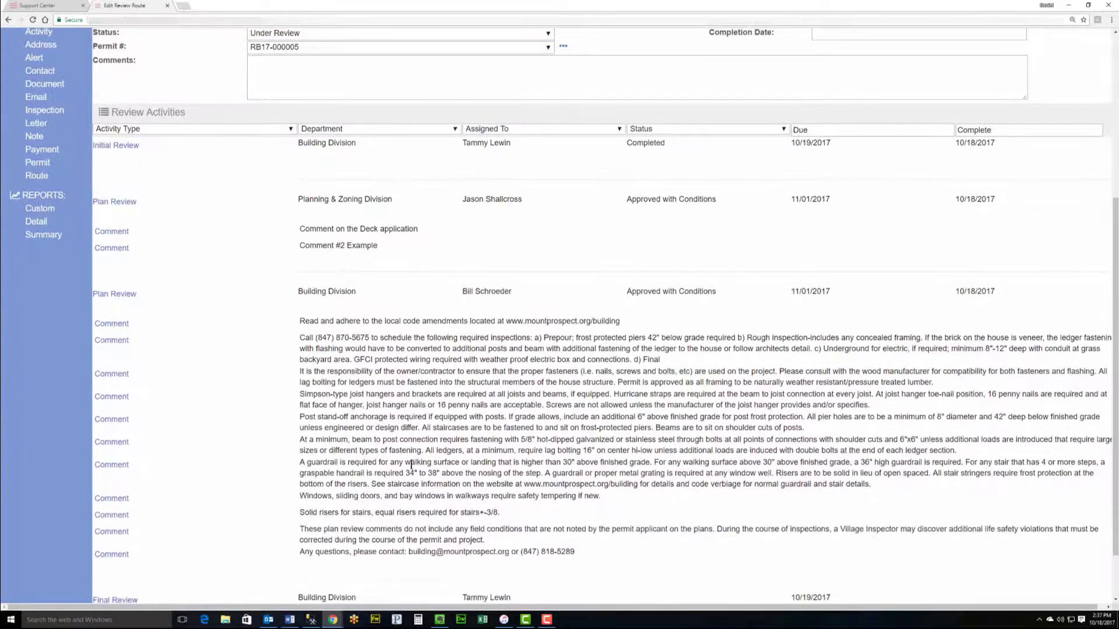
pyautogui.scroll(-1, 412, 509)
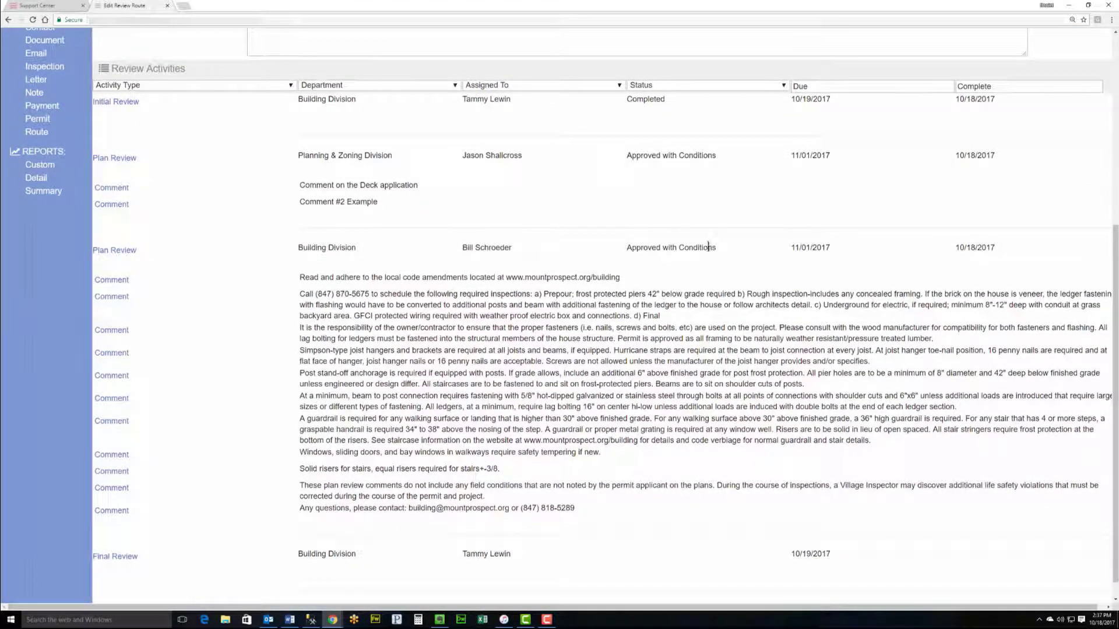
pyautogui.click(114, 555)
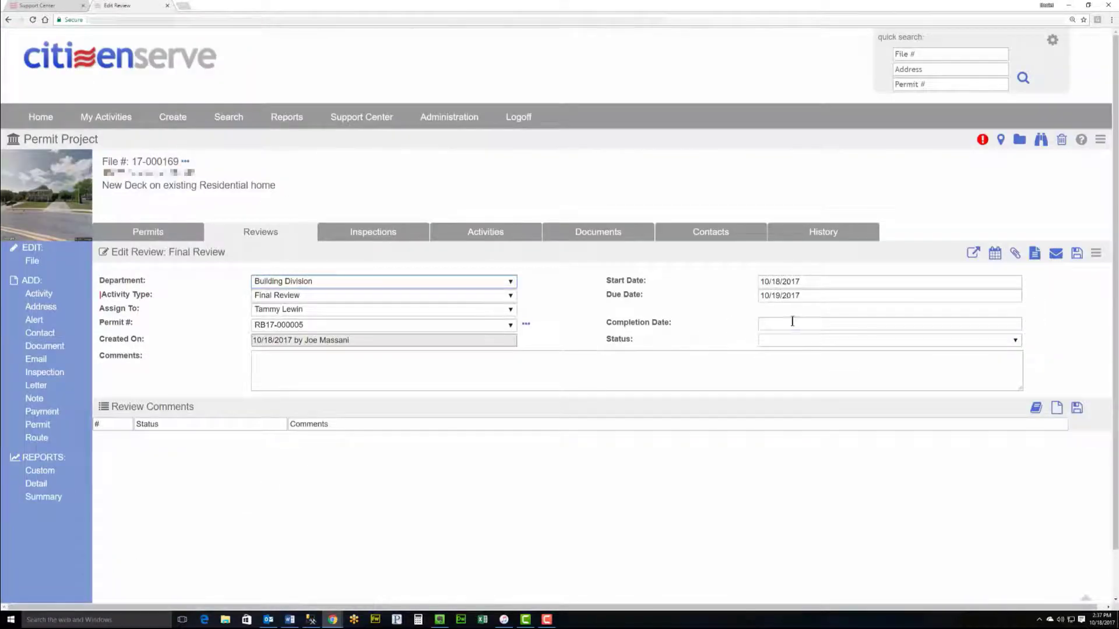
# Step: Set the Final Review completion date to 10/18/2017 and its status to Completed
pyautogui.click(792, 323)
pyautogui.click(813, 408)
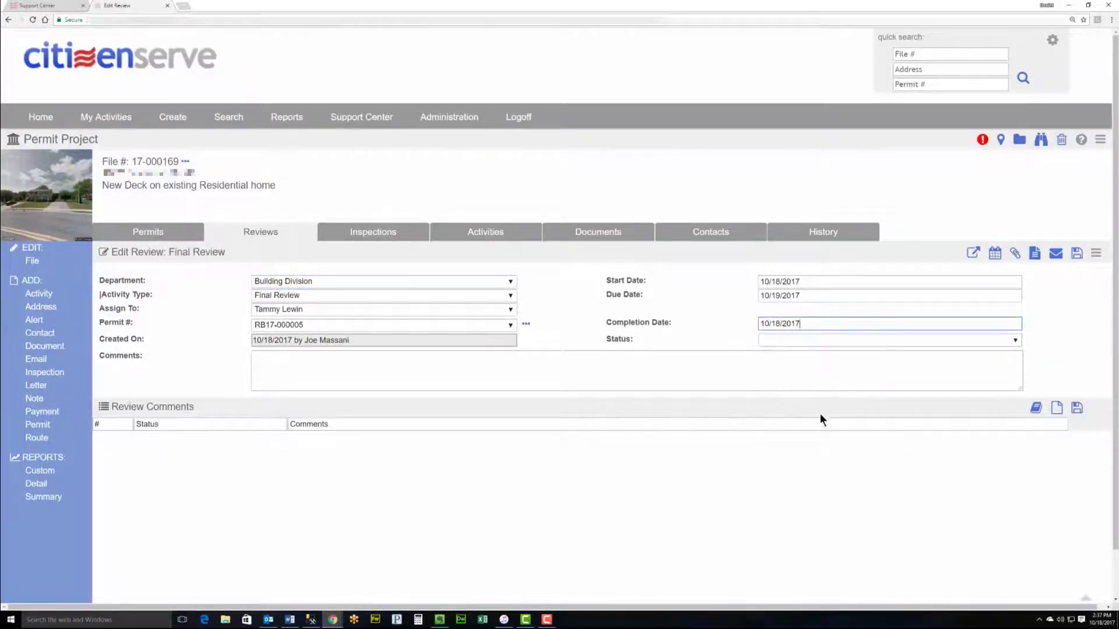
pyautogui.click(801, 342)
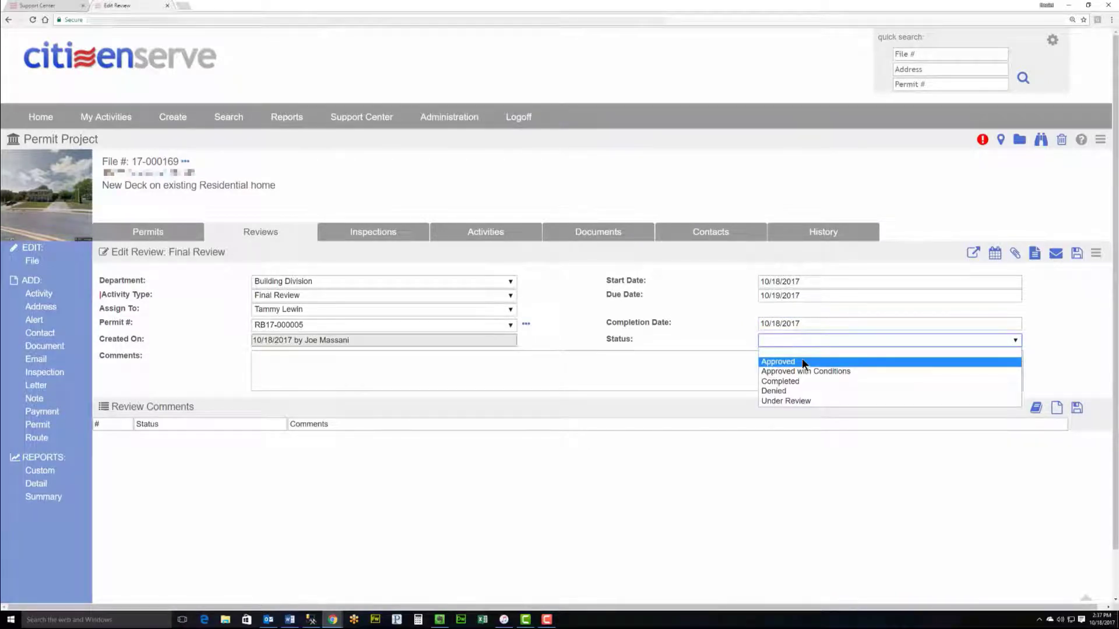
pyautogui.click(803, 362)
pyautogui.click(921, 342)
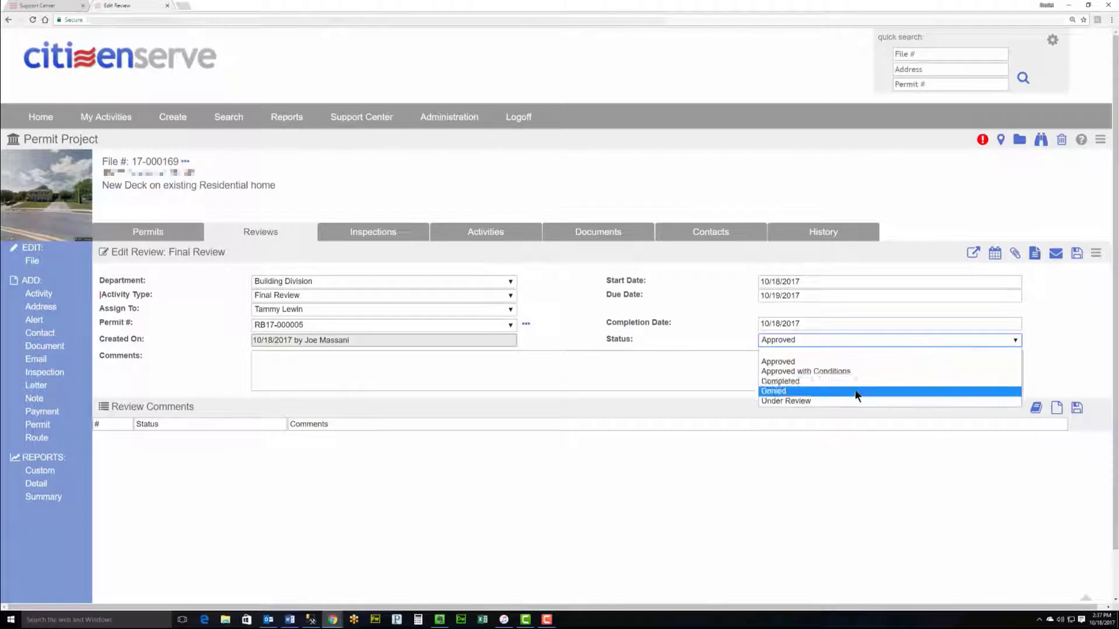
pyautogui.click(857, 380)
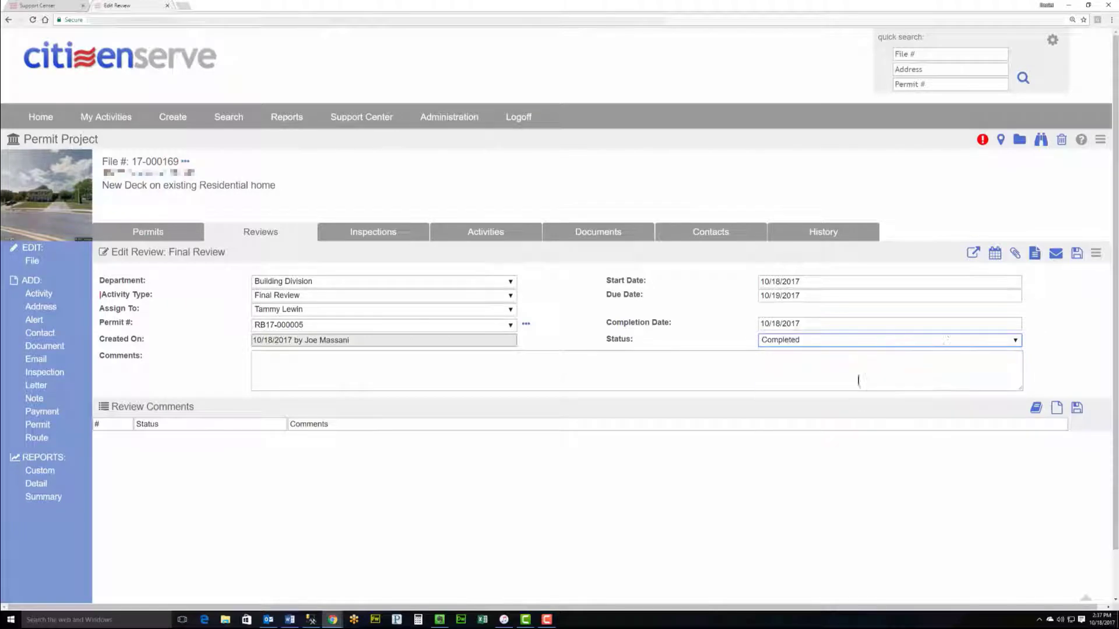
# Step: Generate a Review Comments letter for the contractor on permit RB17-000005
pyautogui.click(1033, 263)
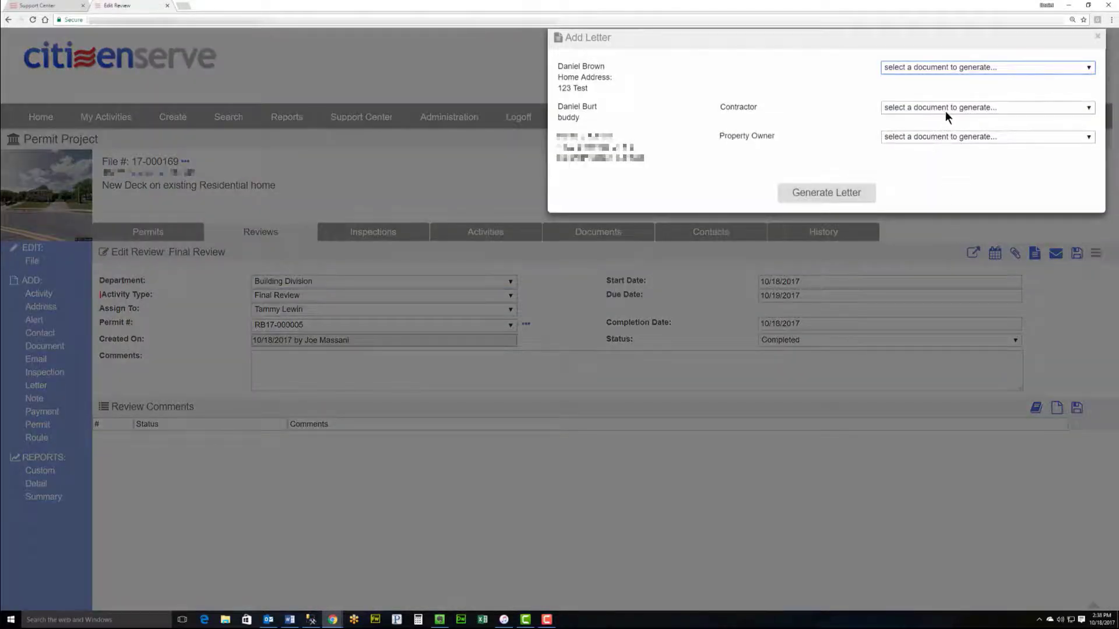
pyautogui.click(944, 109)
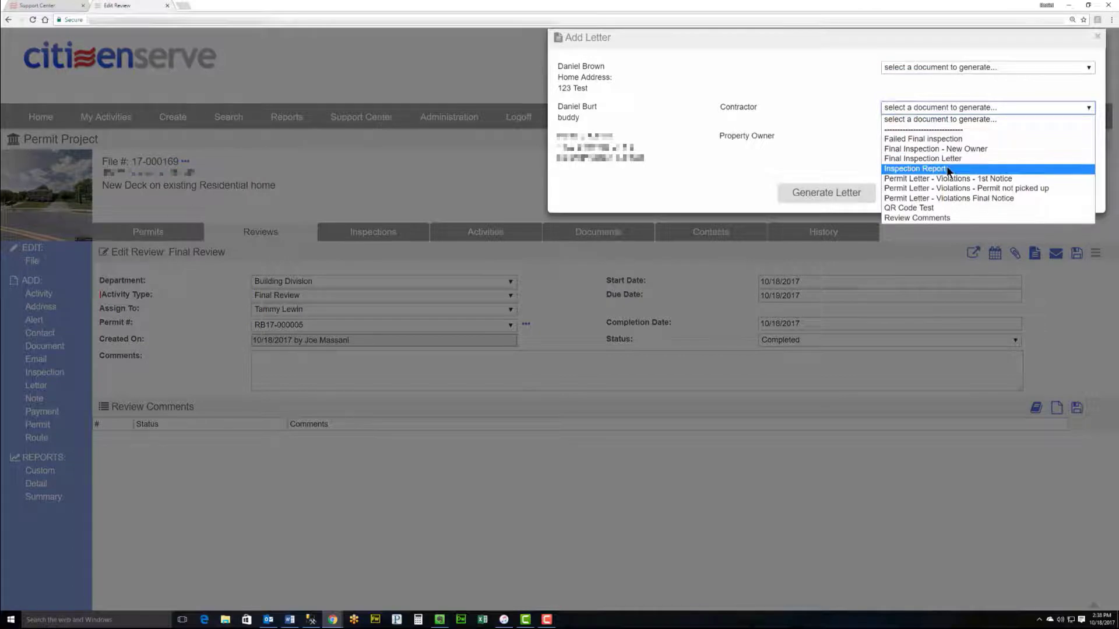
pyautogui.click(963, 218)
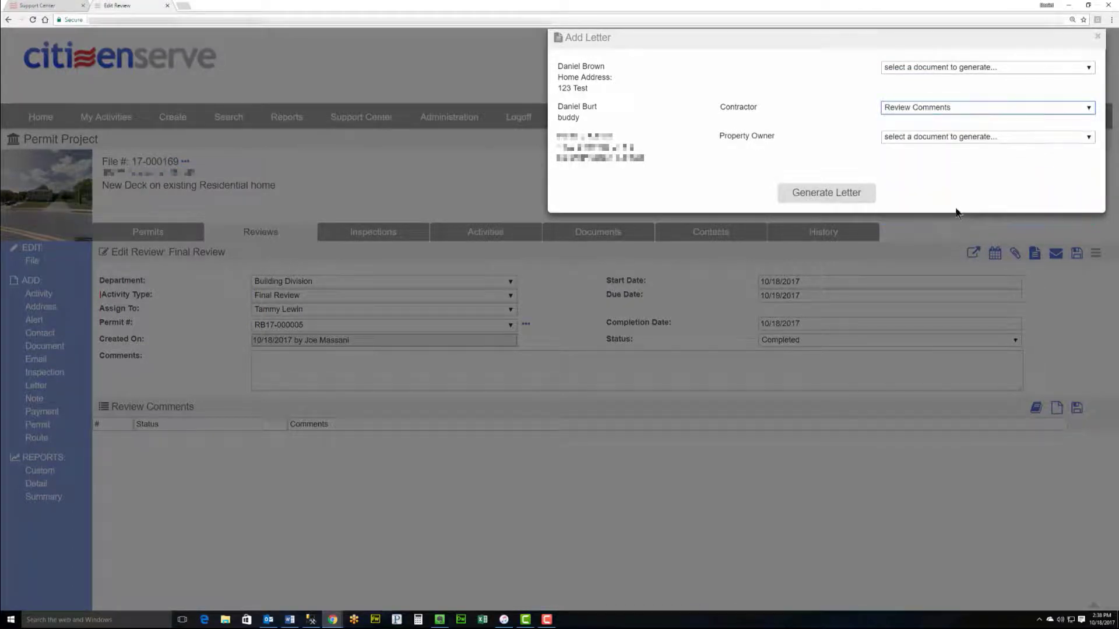
pyautogui.click(833, 193)
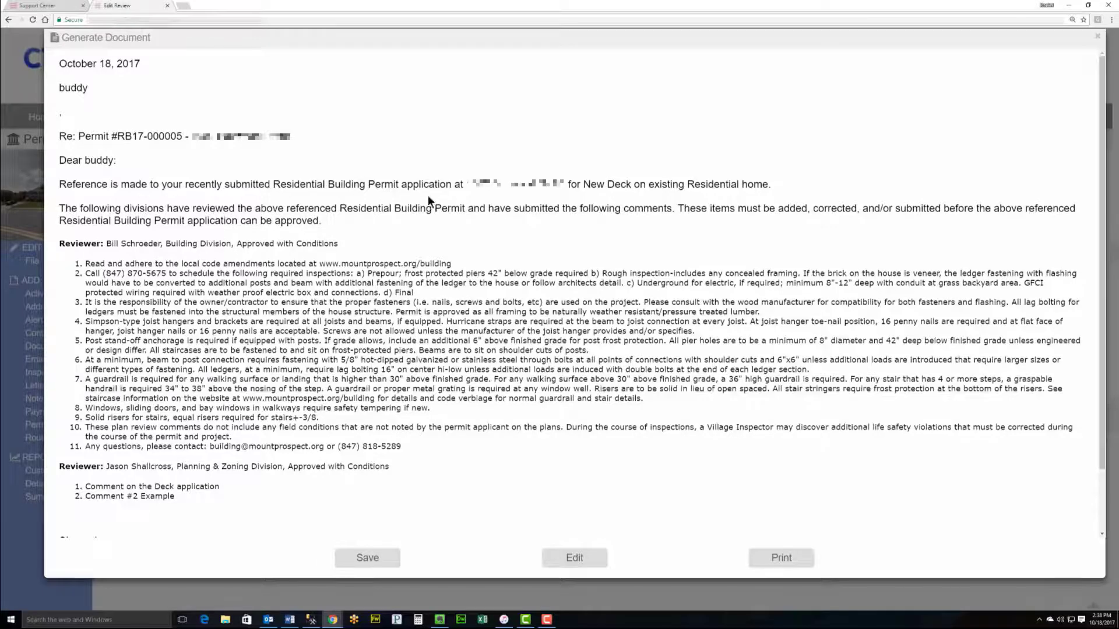
# Step: Save the Review Comments letter to the permit's documents and open the Deck Residential Permit Review route
pyautogui.scroll(-2, 201, 244)
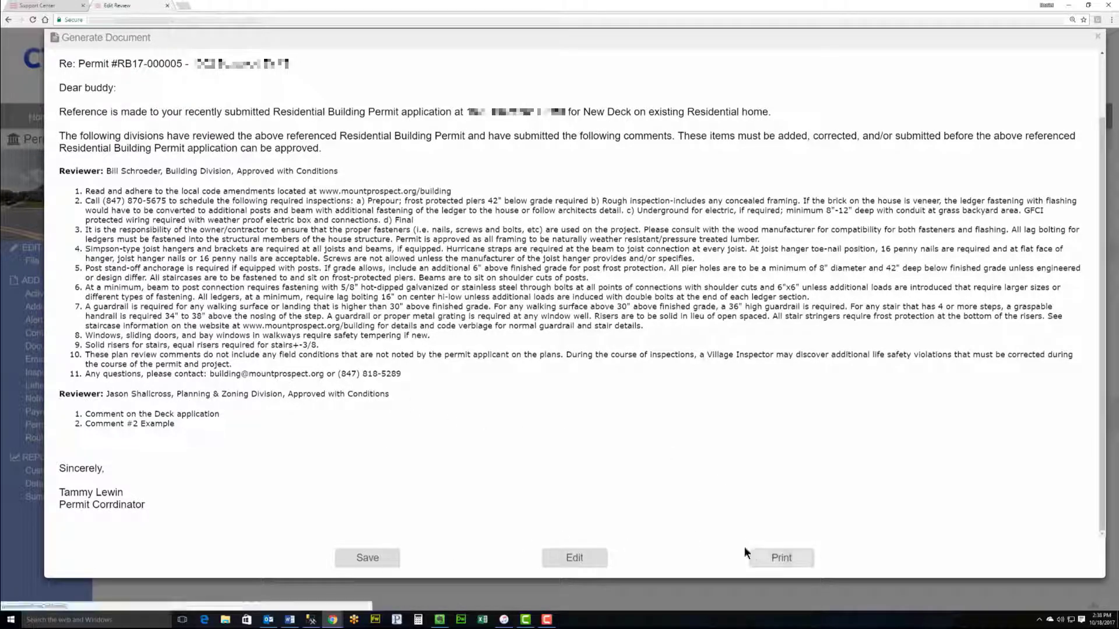
pyautogui.click(385, 569)
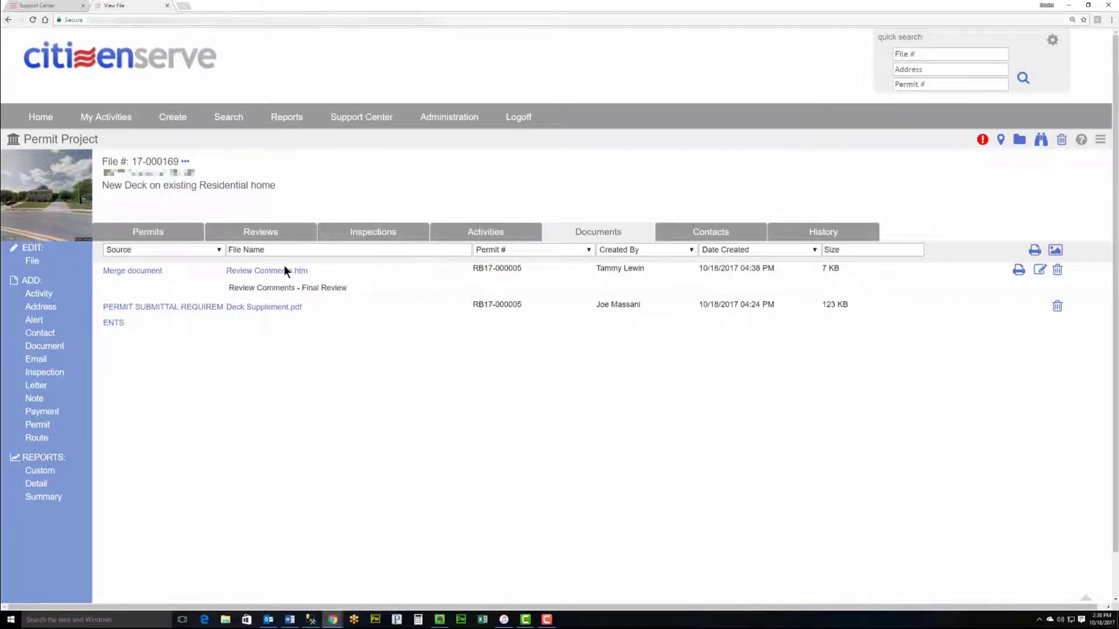
pyautogui.click(262, 240)
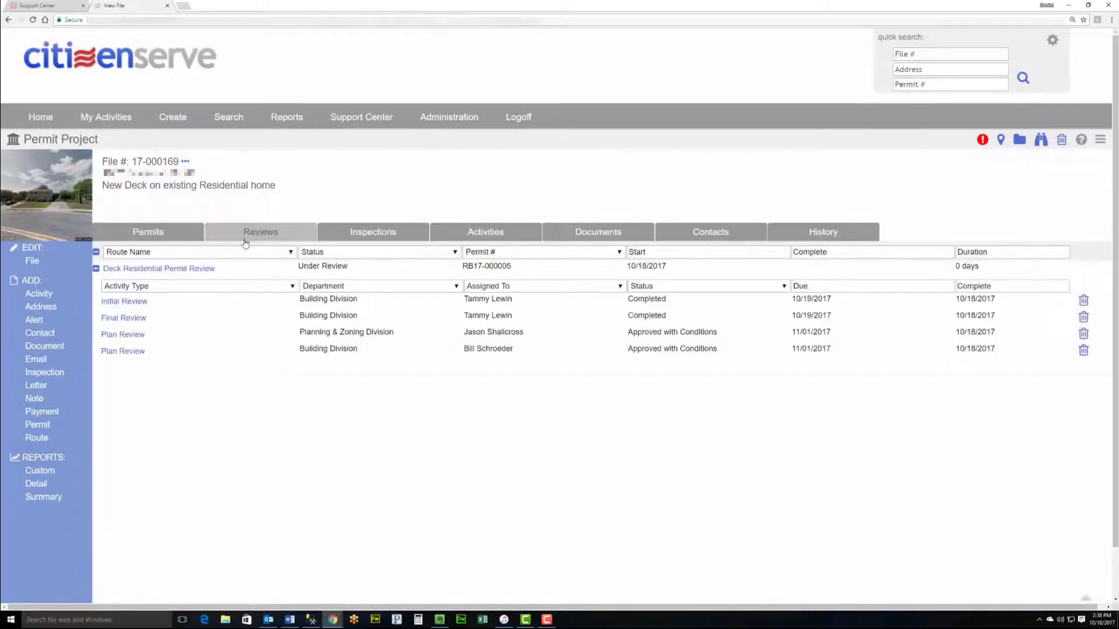
pyautogui.click(171, 268)
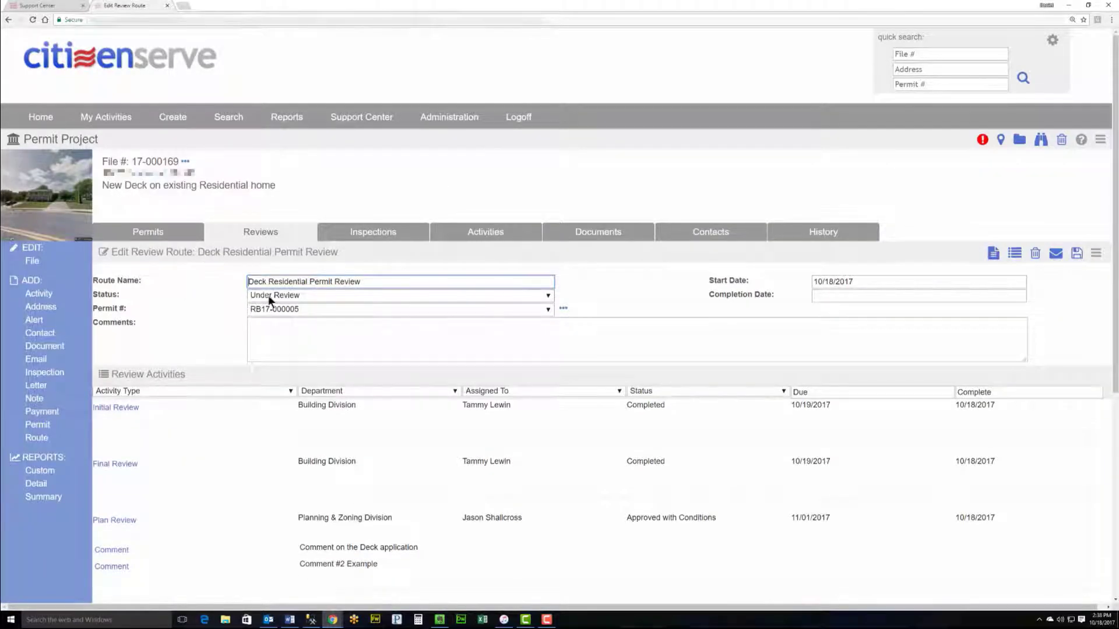
# Step: Set the deck review route to Approved with Conditions, completed 10/18/2017, and save it
pyautogui.click(272, 297)
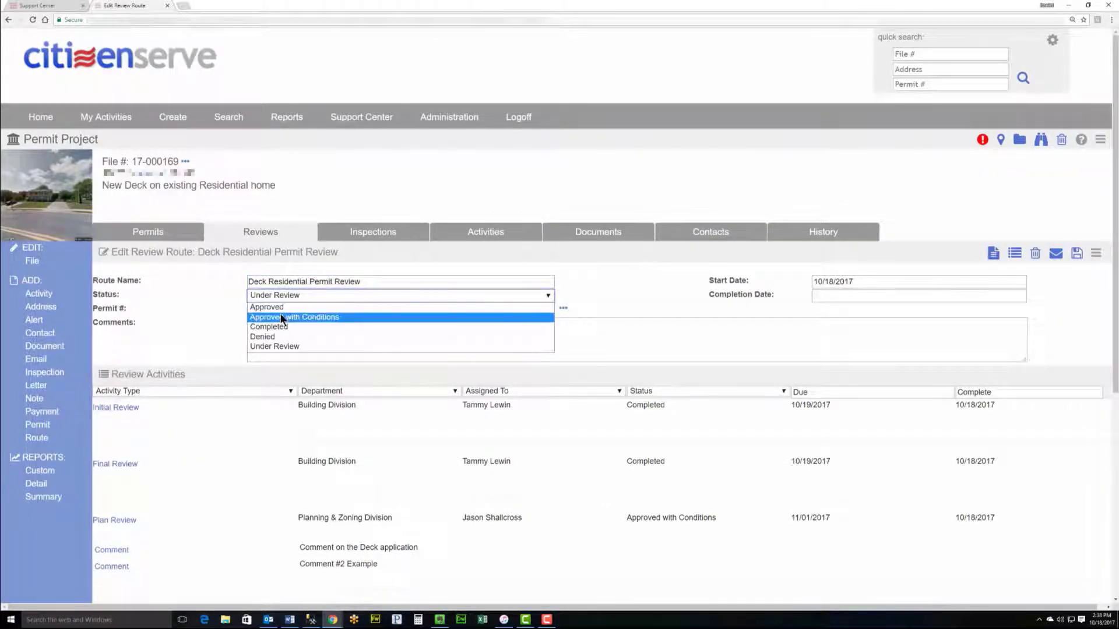
pyautogui.click(281, 318)
pyautogui.click(836, 296)
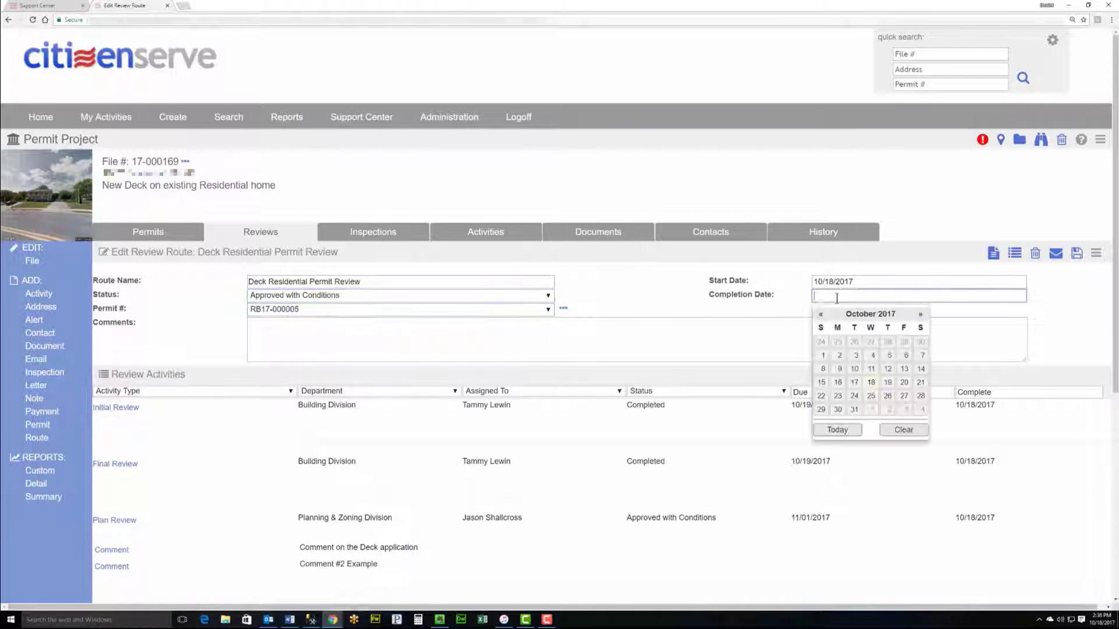
pyautogui.click(871, 379)
pyautogui.click(1077, 254)
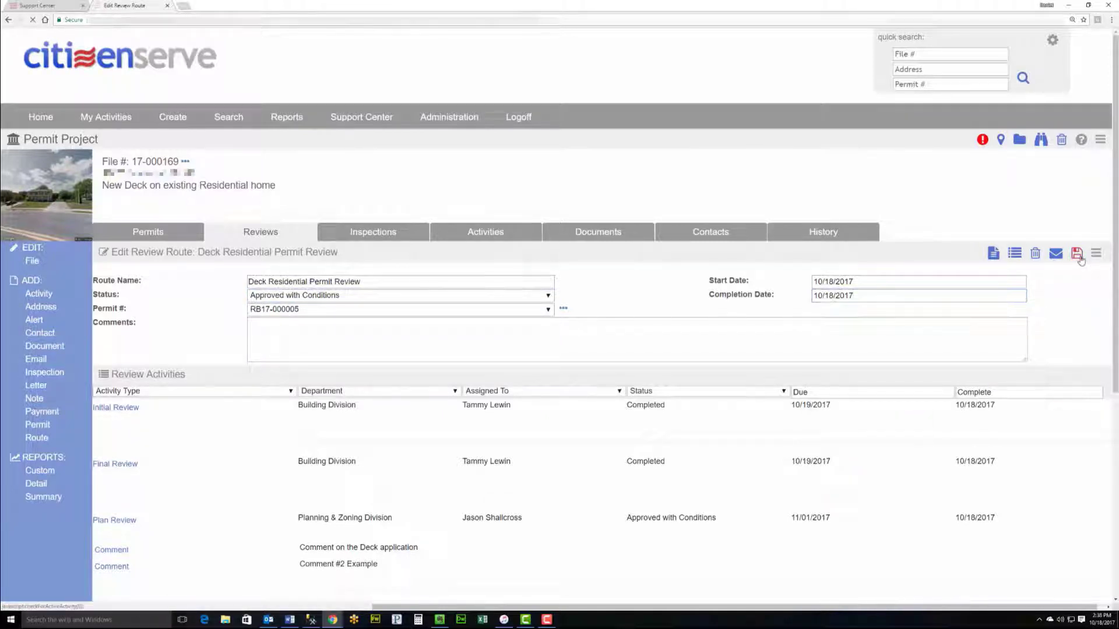
pyautogui.moveTo(980, 266); pyautogui.dragTo(955, 266)
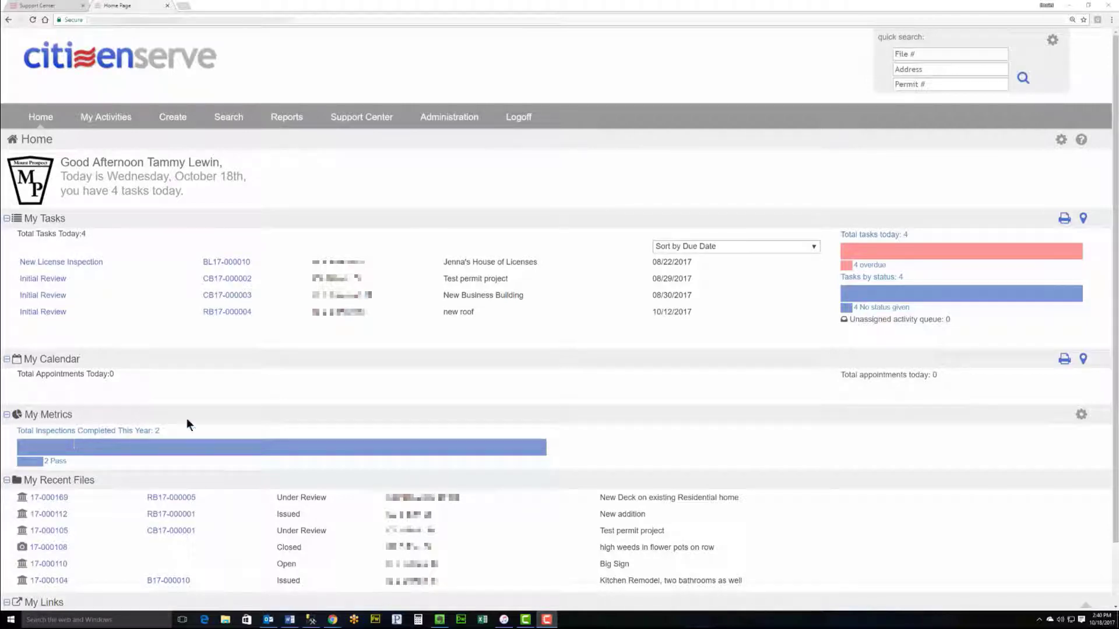
# Step: Quick-search the project's street address and open permit RB17-000005 from the 17-000169 result
pyautogui.click(902, 85)
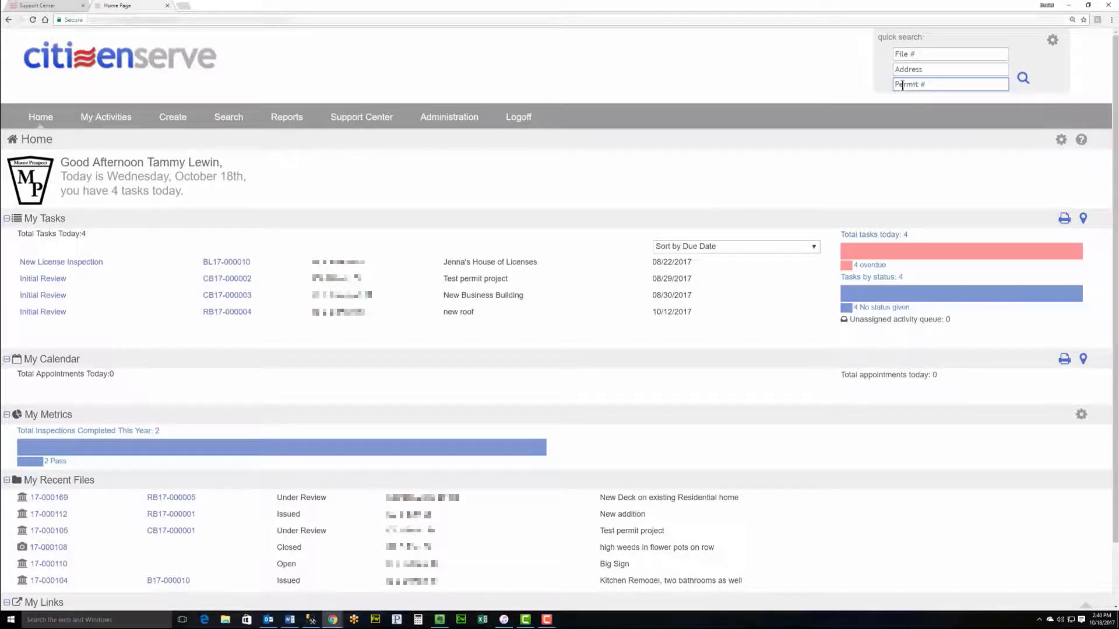
pyautogui.hotkey('shift', 'Tab')
pyautogui.write('100')
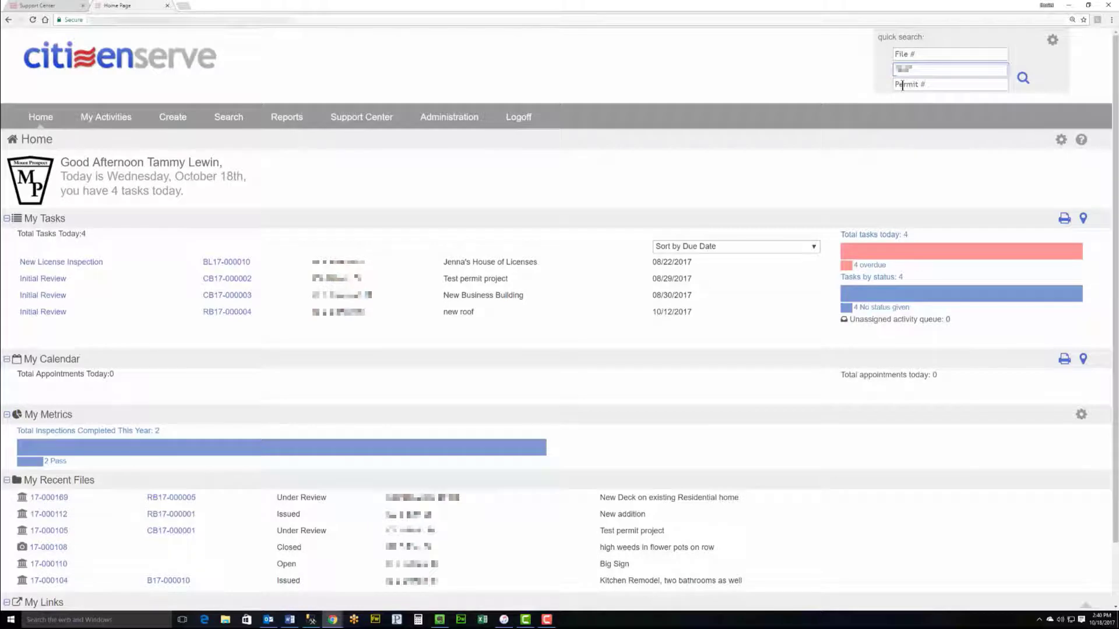
pyautogui.press('Return')
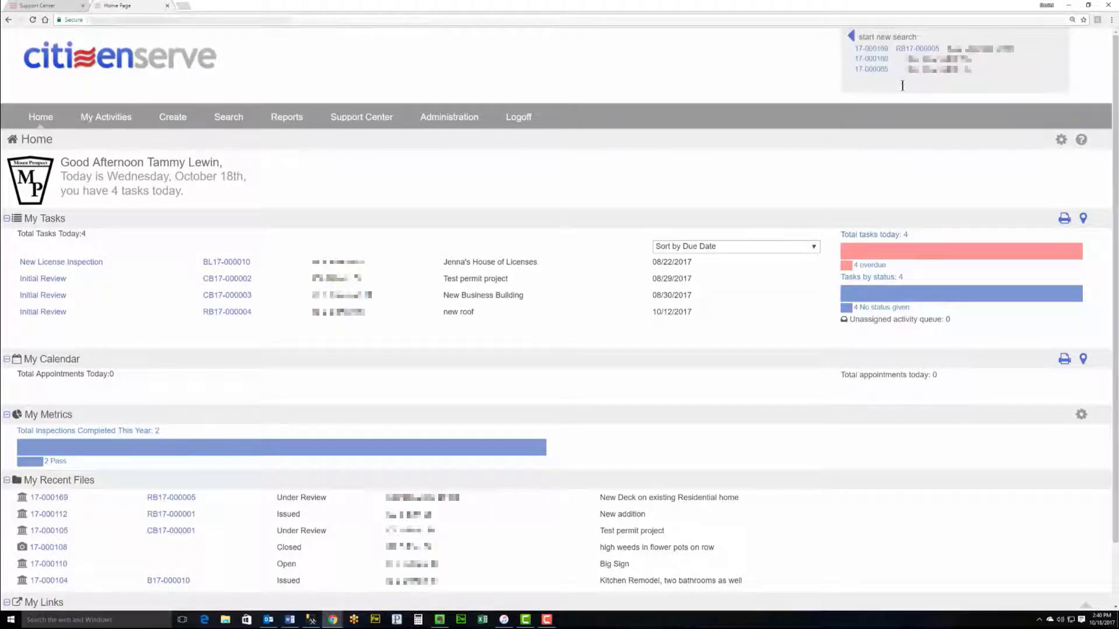
pyautogui.click(912, 51)
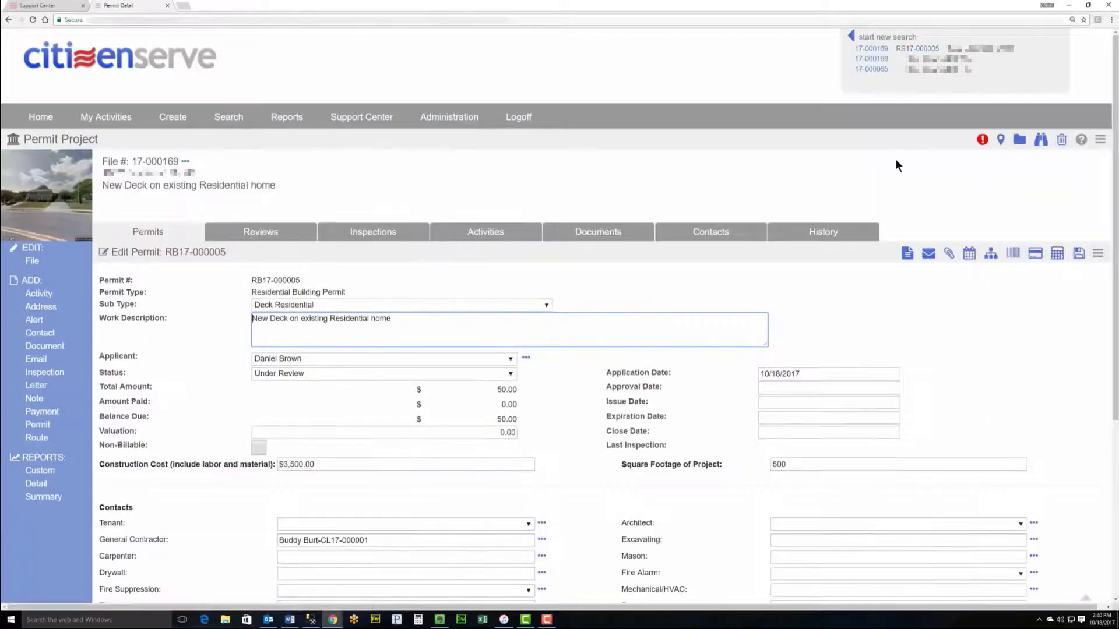
pyautogui.scroll(-1, 895, 159)
pyautogui.scroll(-1, 775, 237)
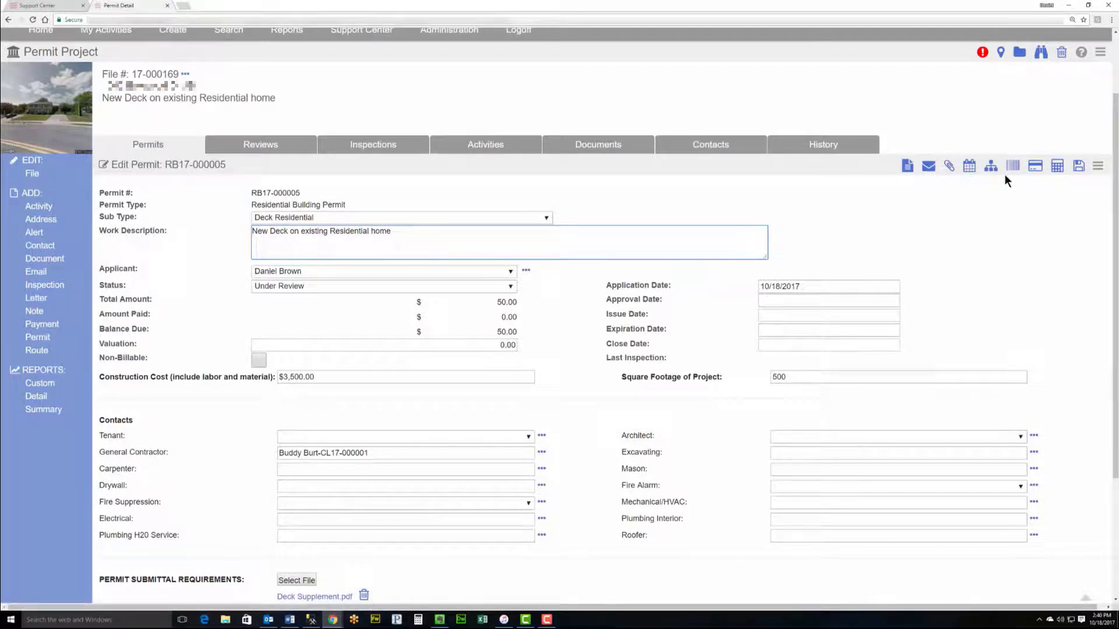
# Step: Record a $50.00 check payment from the contractor, reference 123, on permit RB17-000005
pyautogui.click(1037, 168)
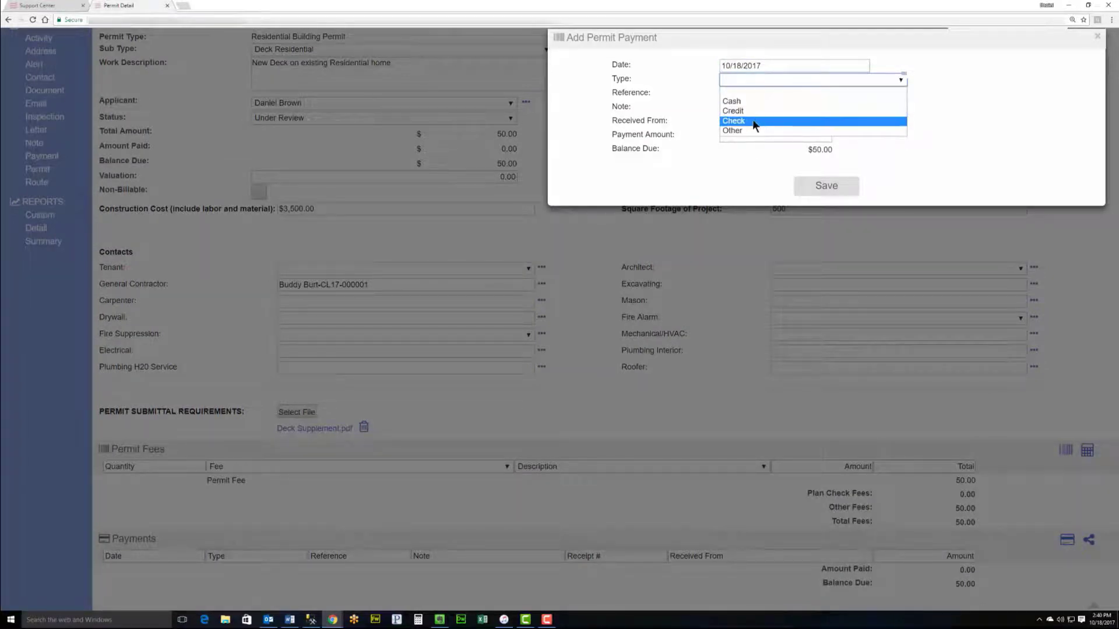
pyautogui.click(757, 120)
pyautogui.click(759, 92)
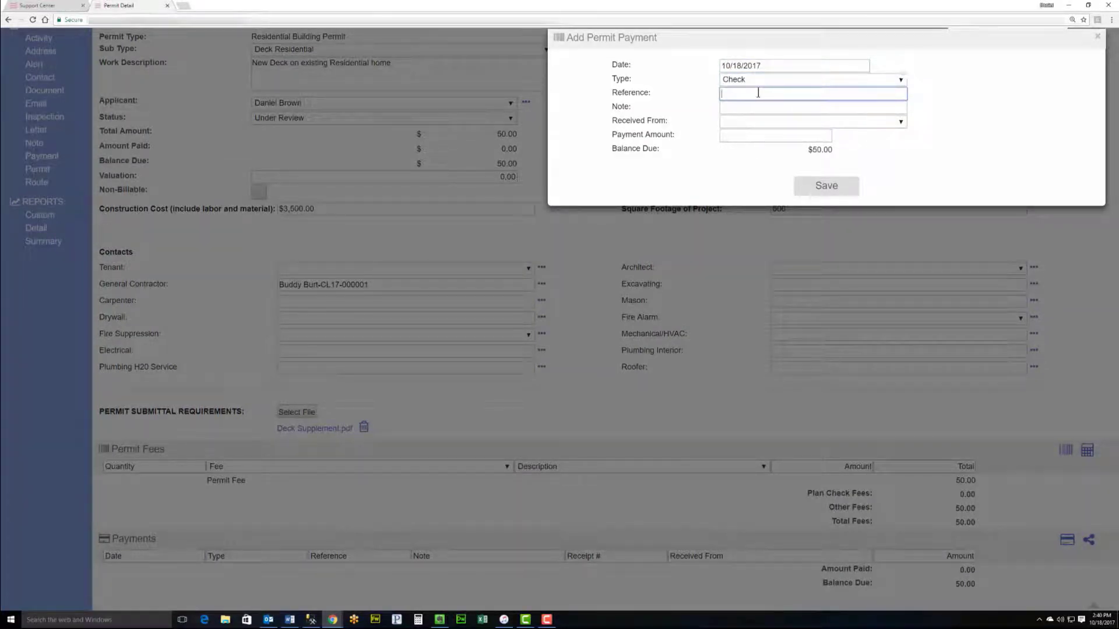
pyautogui.write('123')
pyautogui.click(764, 110)
pyautogui.write('Permit Fee')
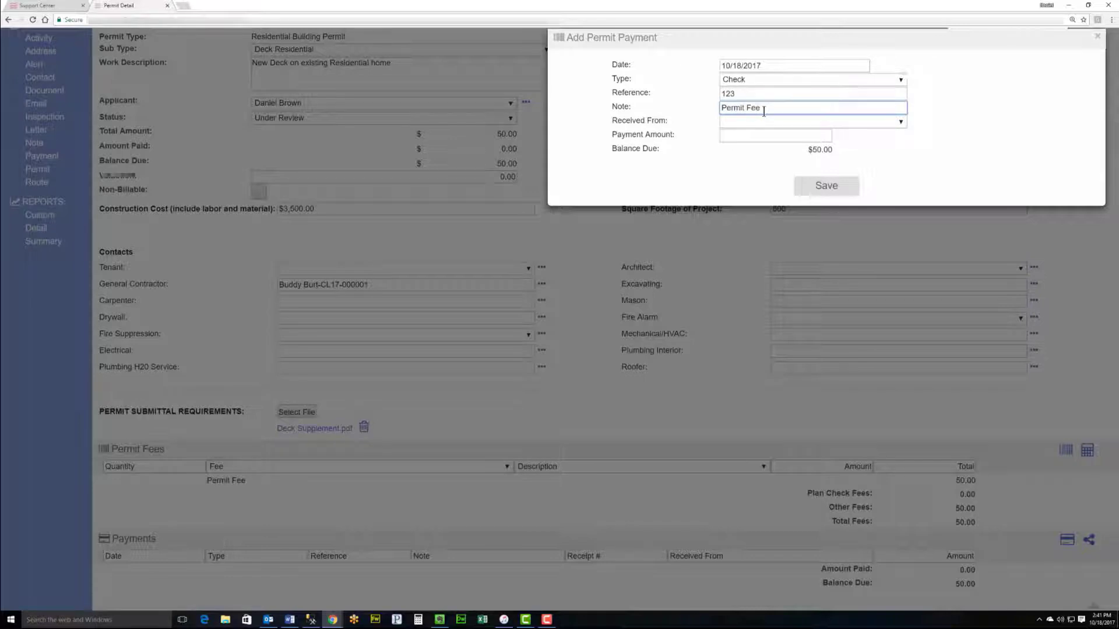
pyautogui.hotkey('ctrl', 'z')
pyautogui.click(772, 121)
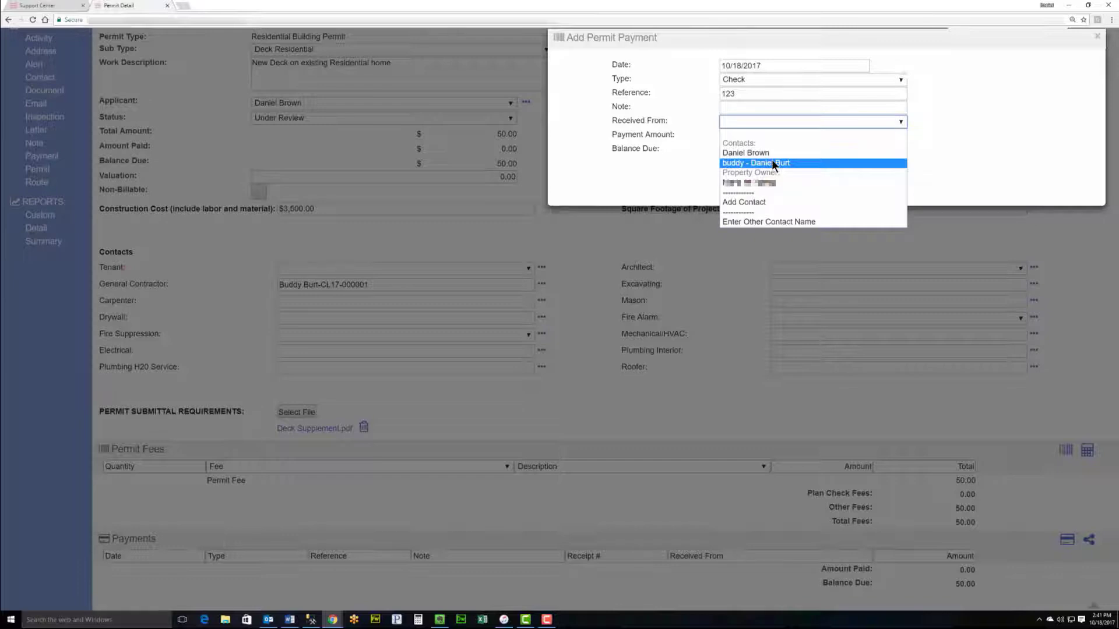
pyautogui.click(772, 162)
pyautogui.click(773, 140)
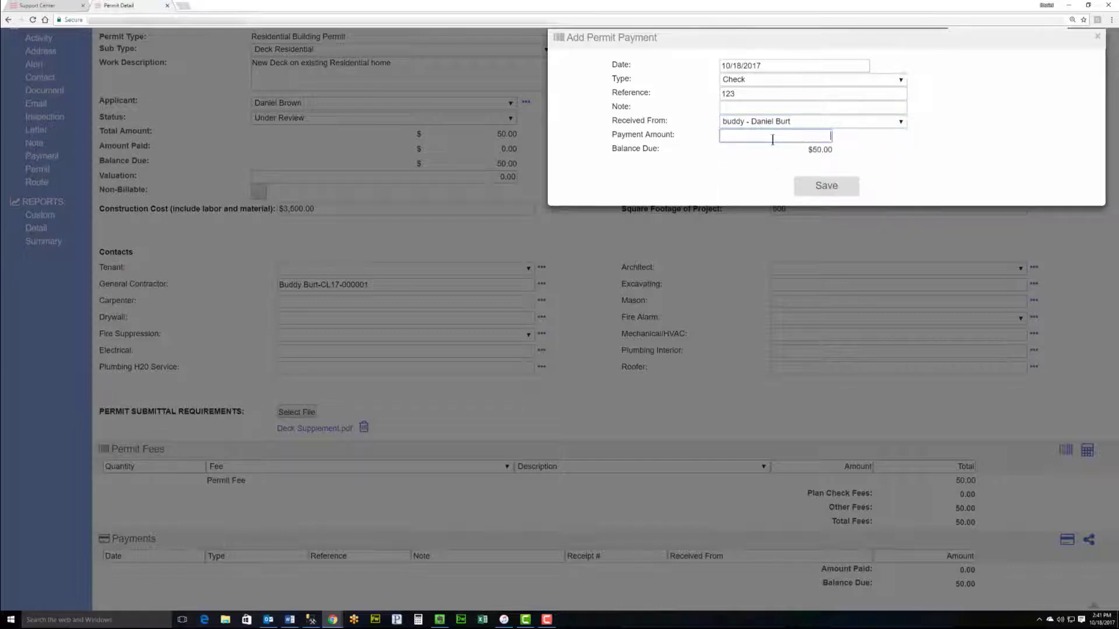
pyautogui.write('50')
pyautogui.click(841, 184)
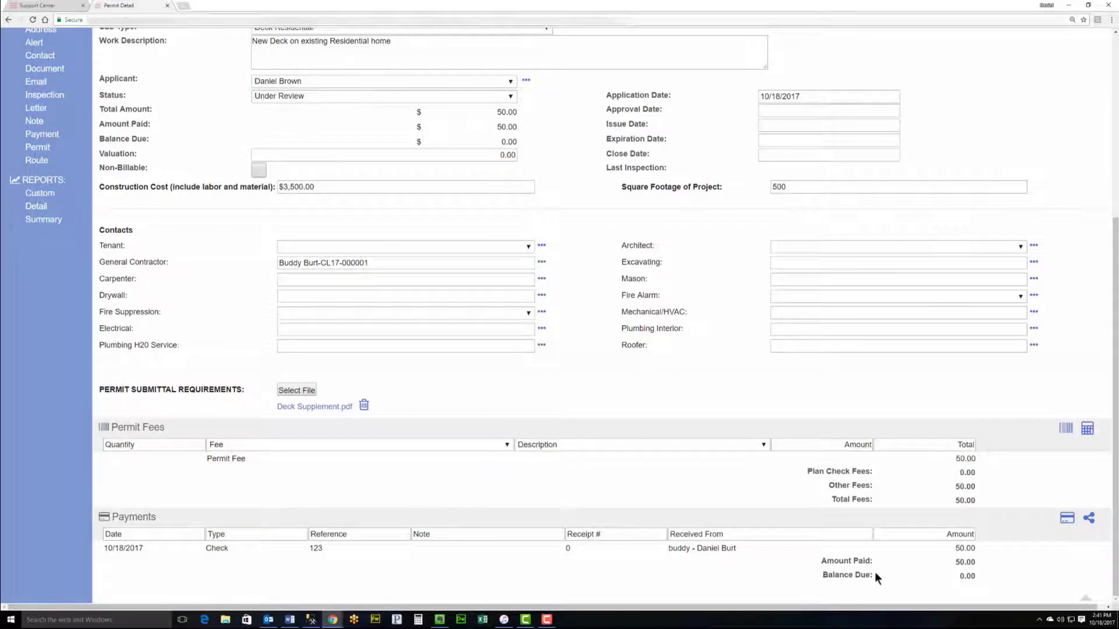
# Step: Change the deck permit's status to Issued
pyautogui.scroll(2, 642, 388)
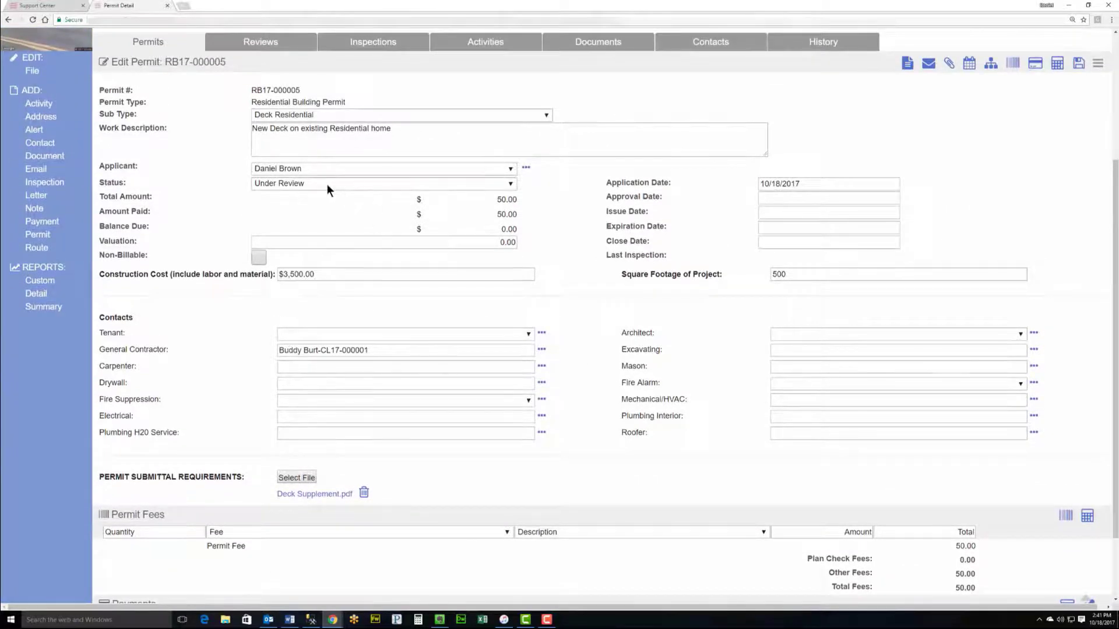
pyautogui.click(327, 184)
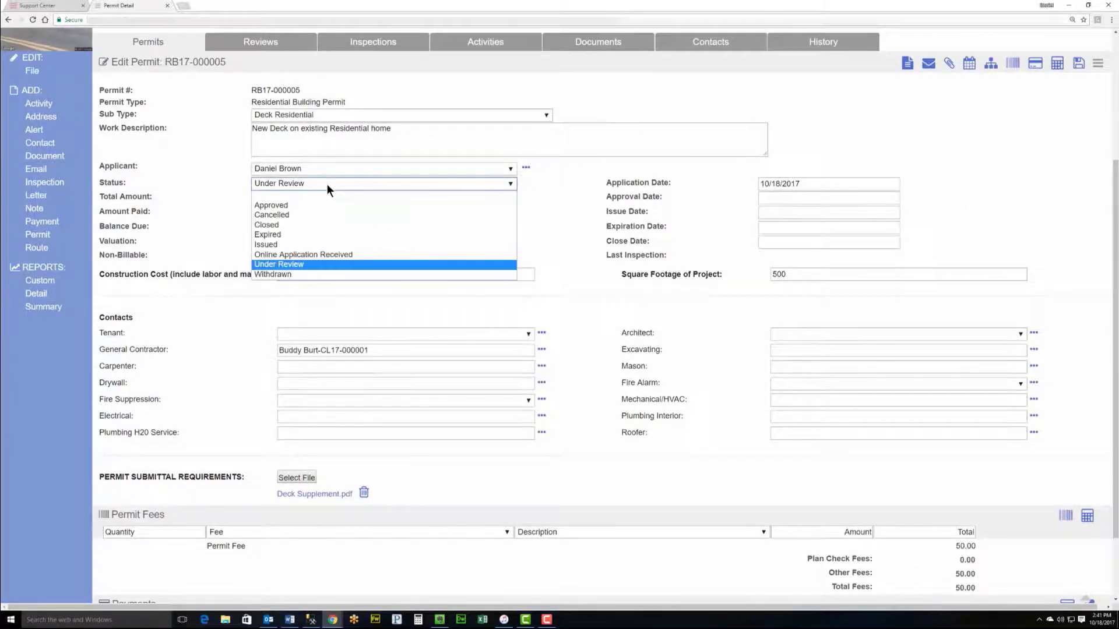
pyautogui.click(309, 243)
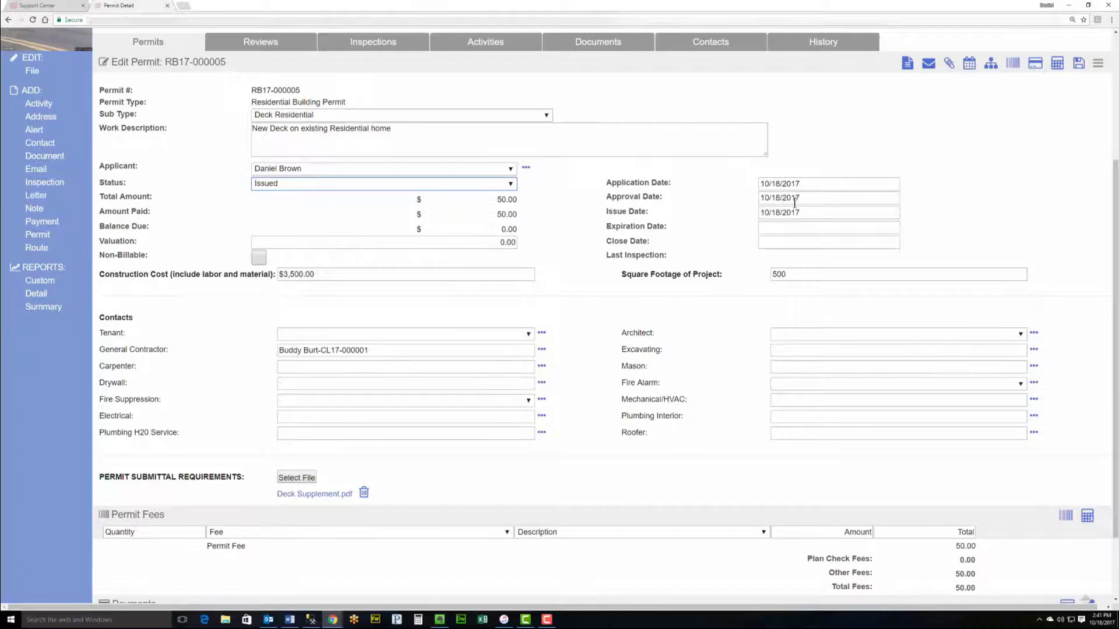
# Step: Set the permit's expiration date to 04/01/2018
pyautogui.click(789, 230)
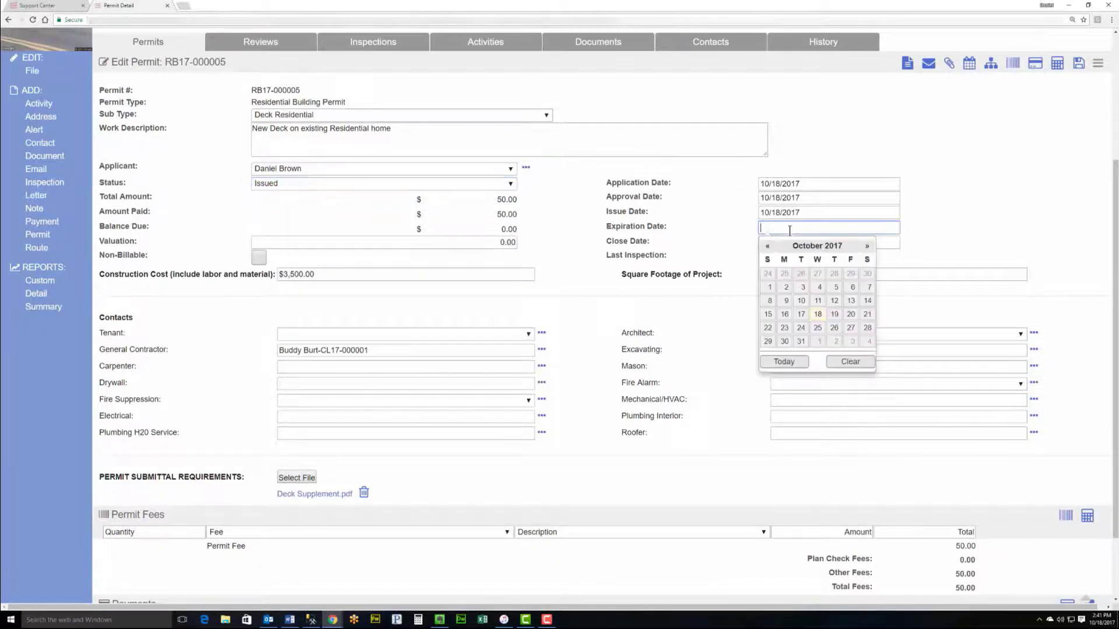
pyautogui.click(866, 249)
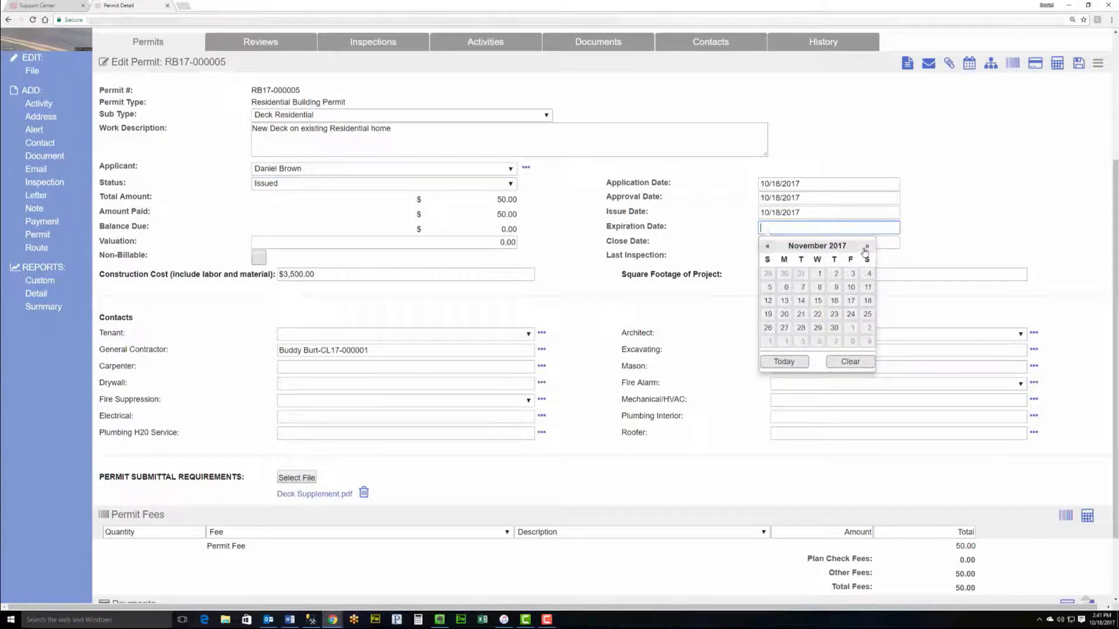
pyautogui.click(866, 249)
pyautogui.click(865, 249)
pyautogui.click(866, 249)
pyautogui.click(841, 247)
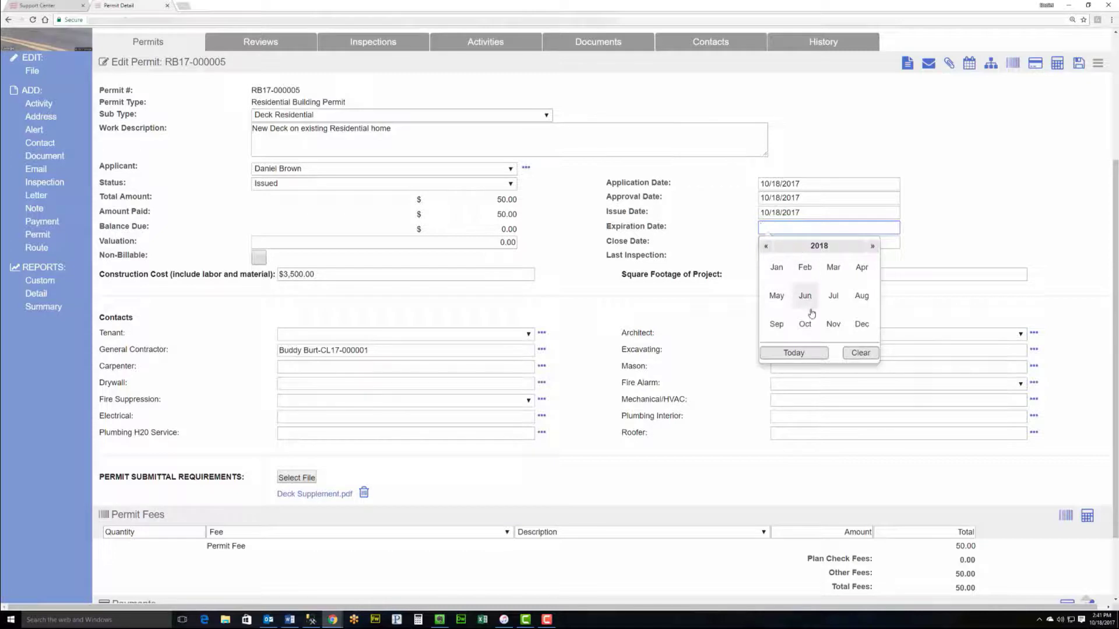
pyautogui.click(860, 267)
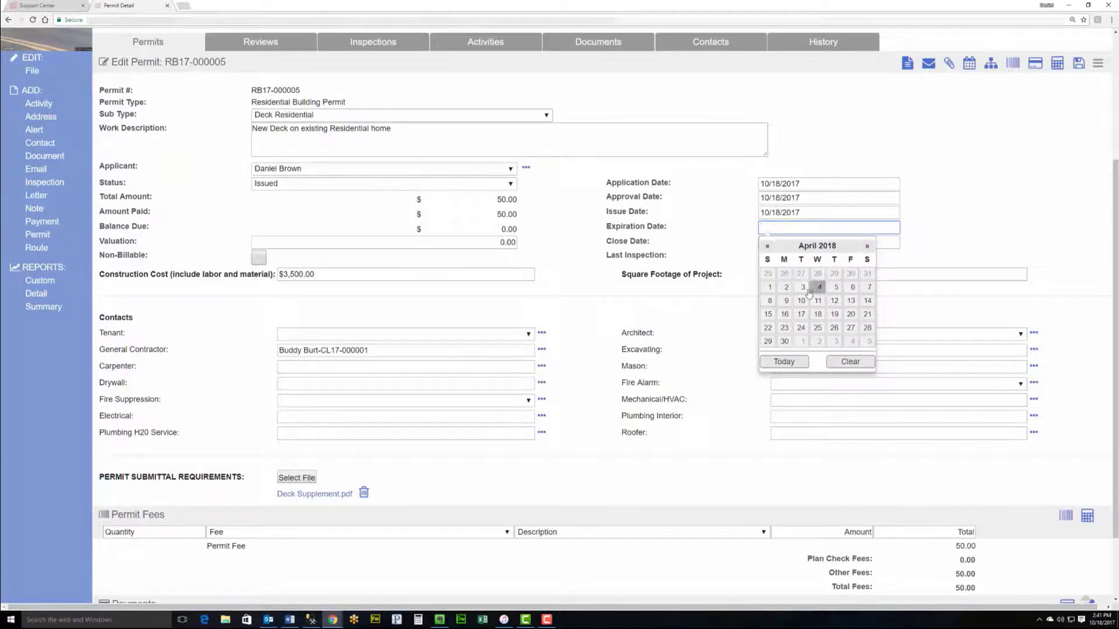
pyautogui.click(771, 287)
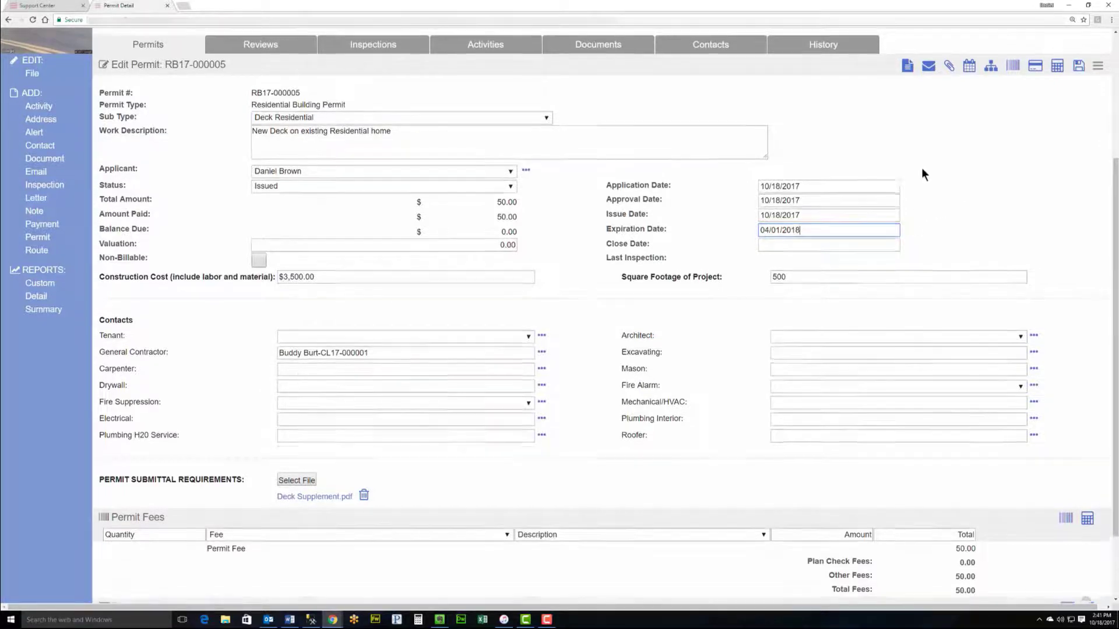
pyautogui.scroll(1, 909, 175)
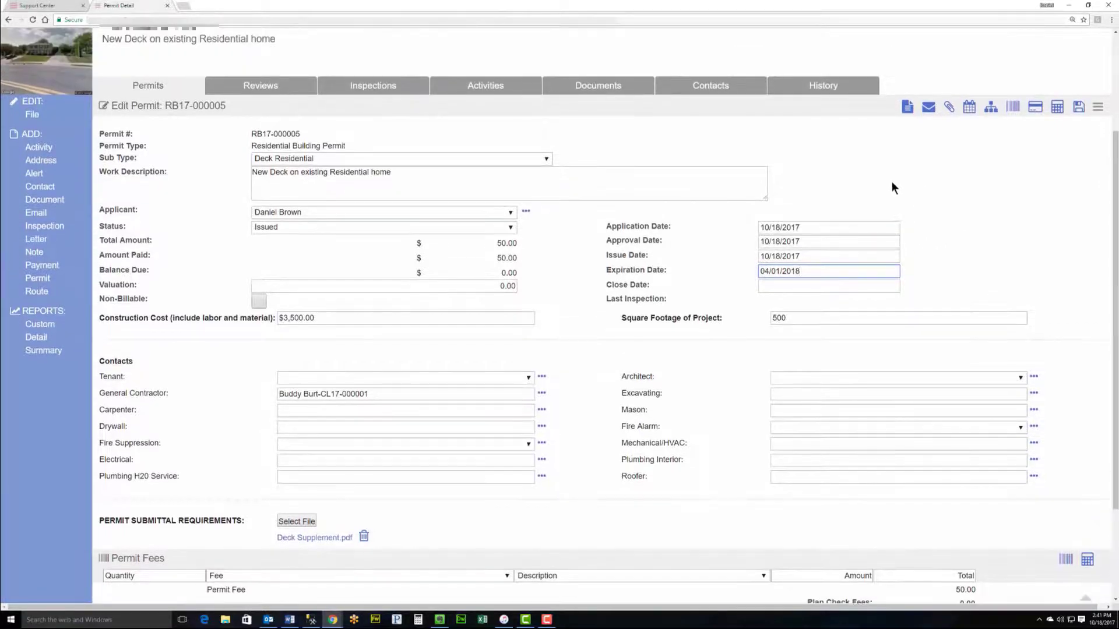
# Step: Generate the Building Permit Card for RB17-000005, leaving the letter comments blank
pyautogui.click(907, 111)
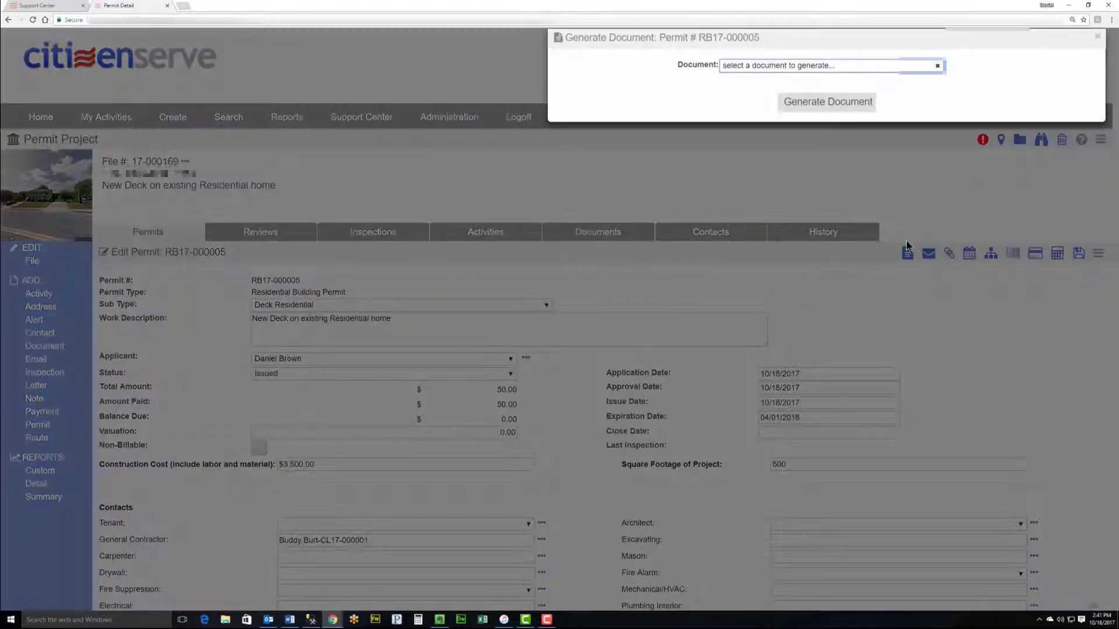
pyautogui.click(840, 66)
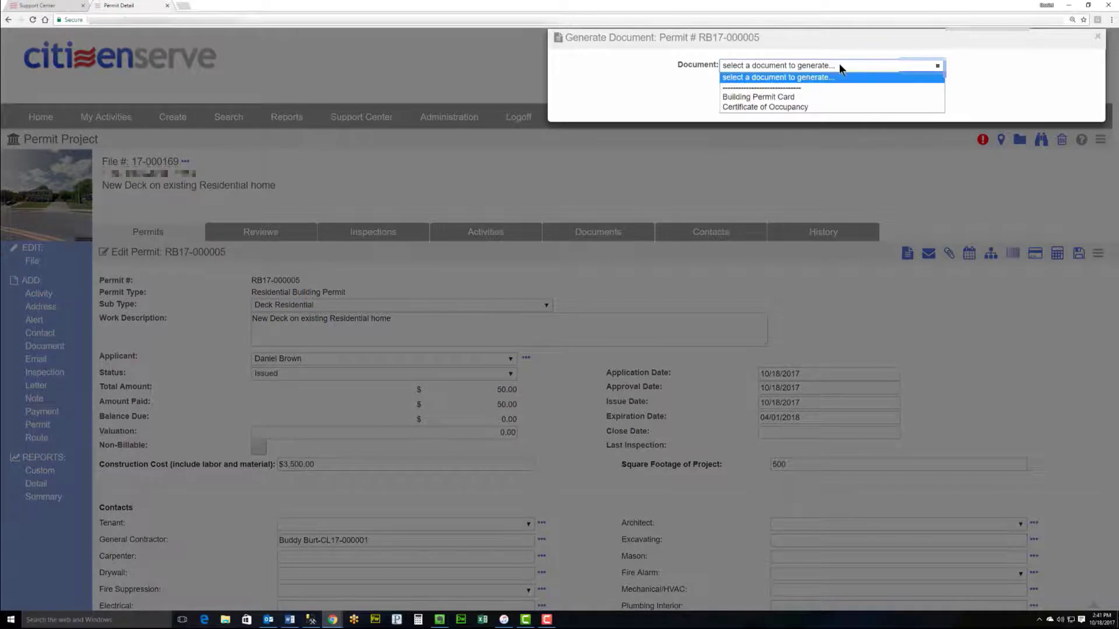
pyautogui.click(830, 102)
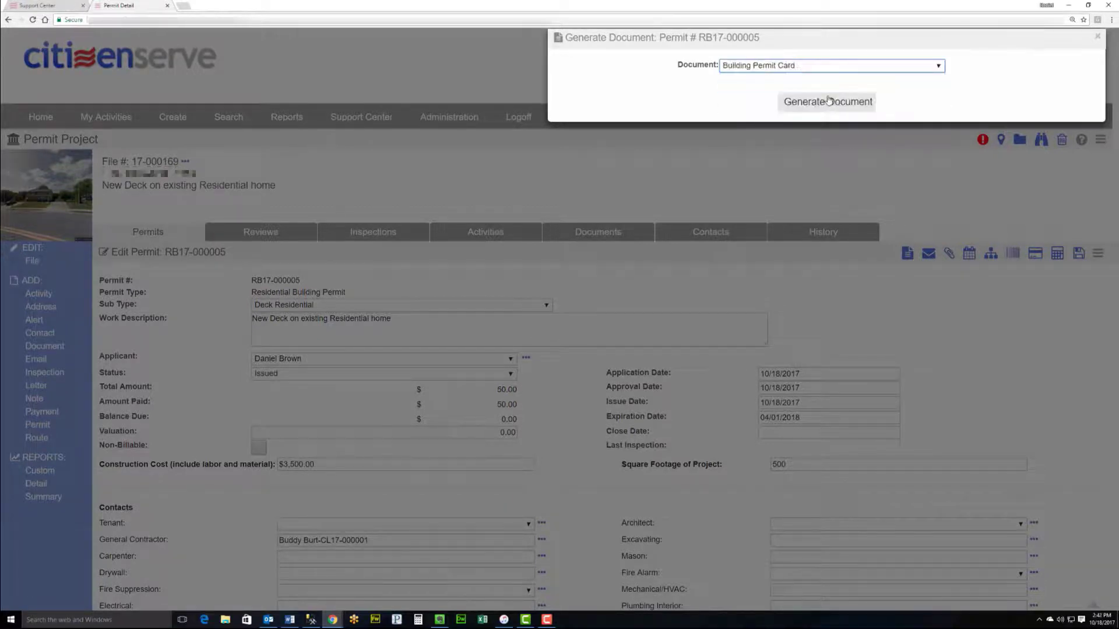
pyautogui.click(830, 100)
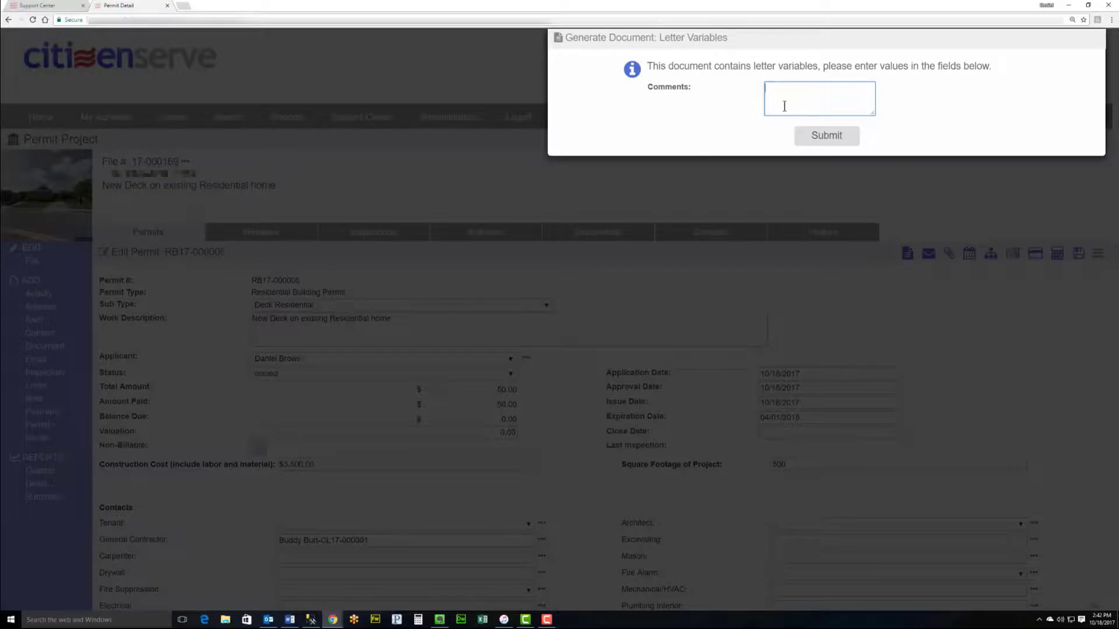
pyautogui.click(821, 136)
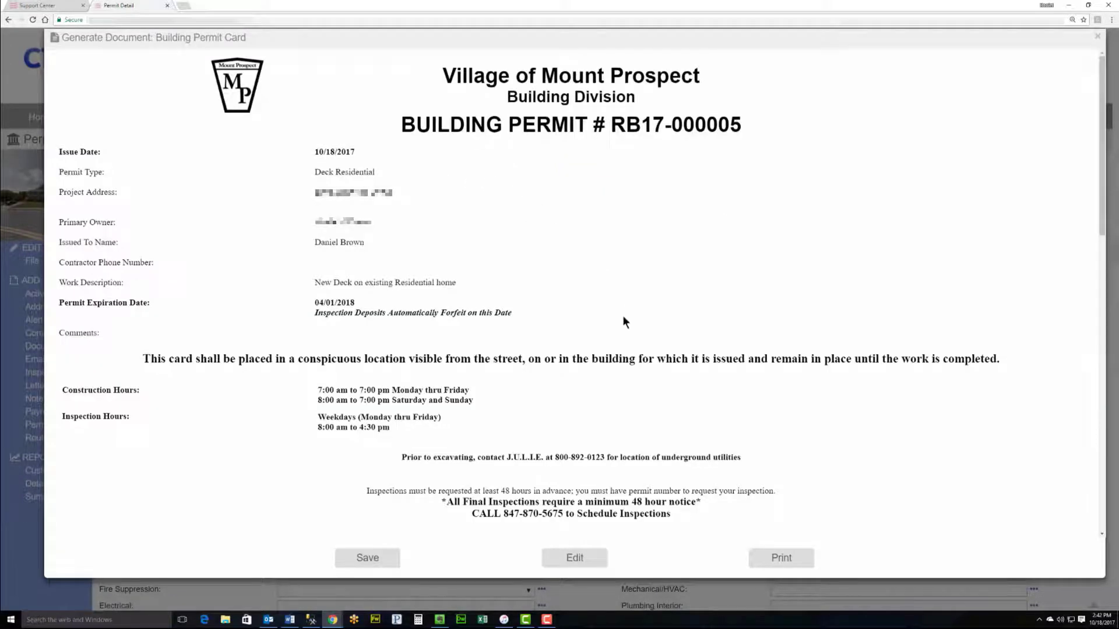
pyautogui.click(762, 558)
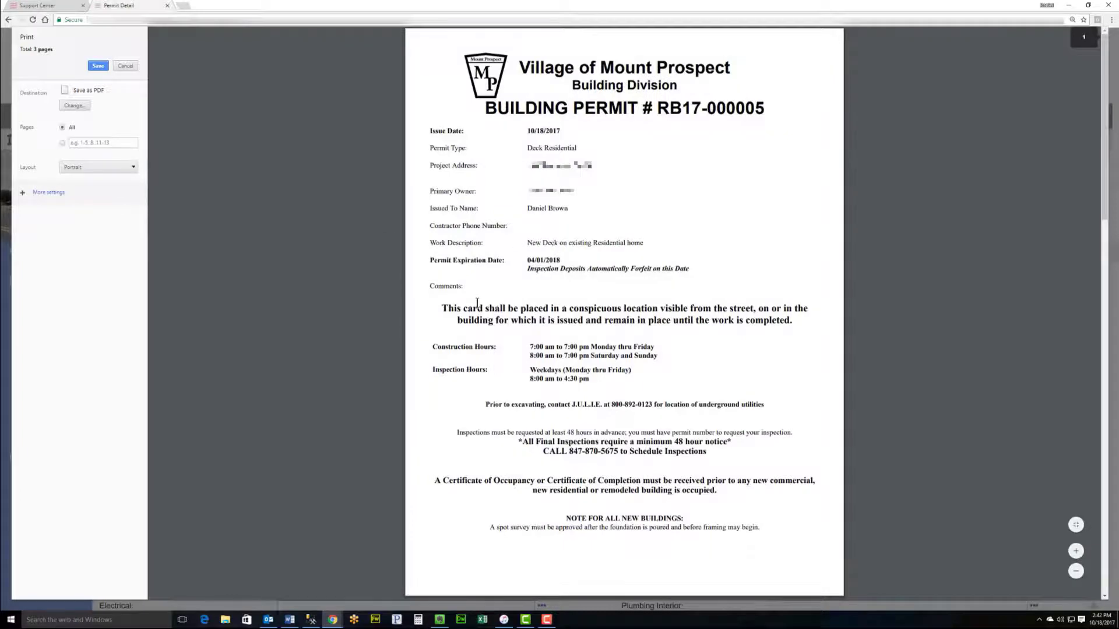
pyautogui.scroll(-3, 262, 275)
pyautogui.scroll(-8, 407, 250)
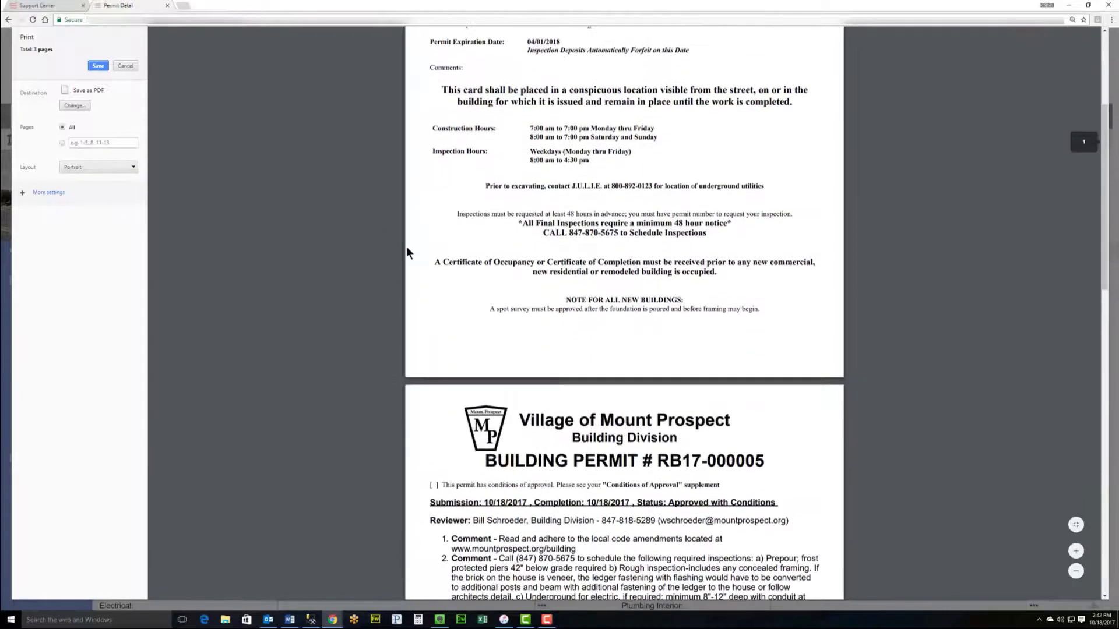
pyautogui.scroll(-5, 408, 246)
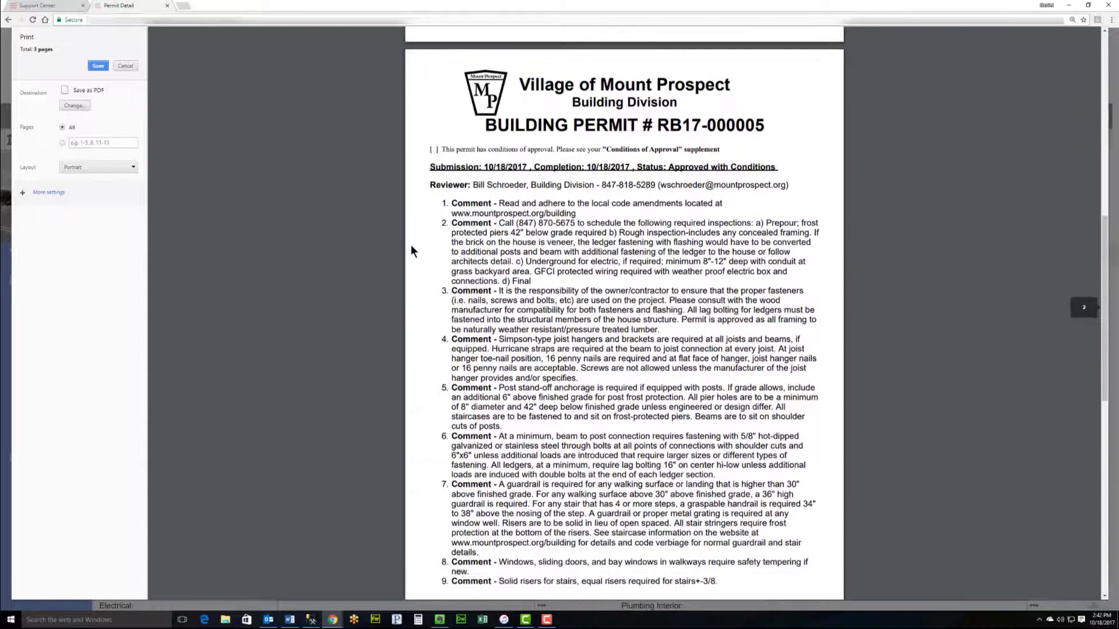
pyautogui.scroll(-4, 411, 250)
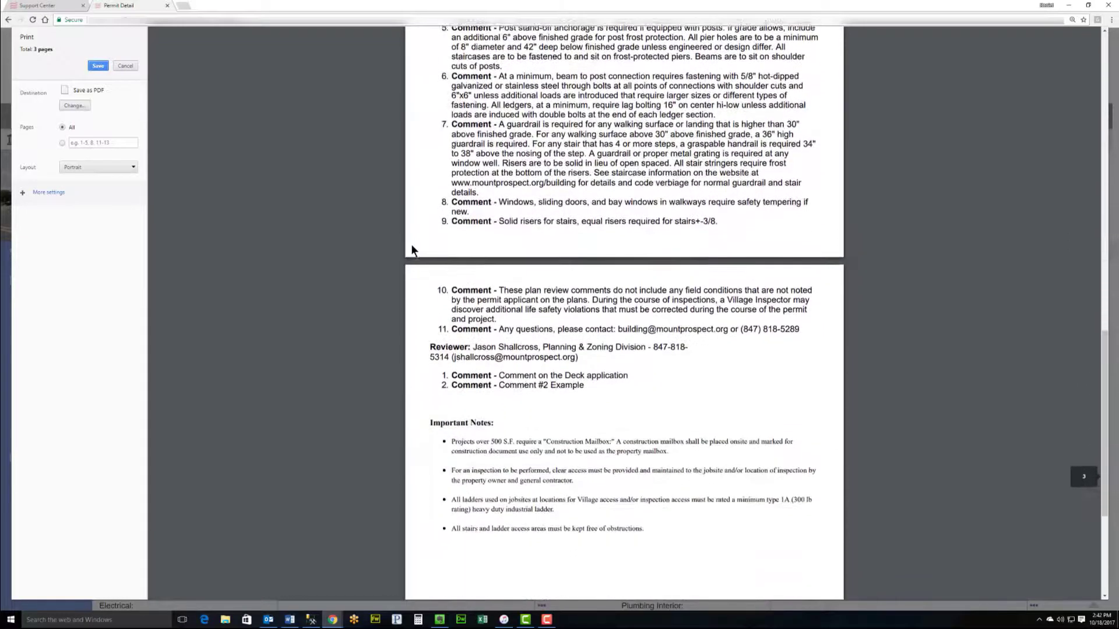
pyautogui.scroll(-2, 411, 250)
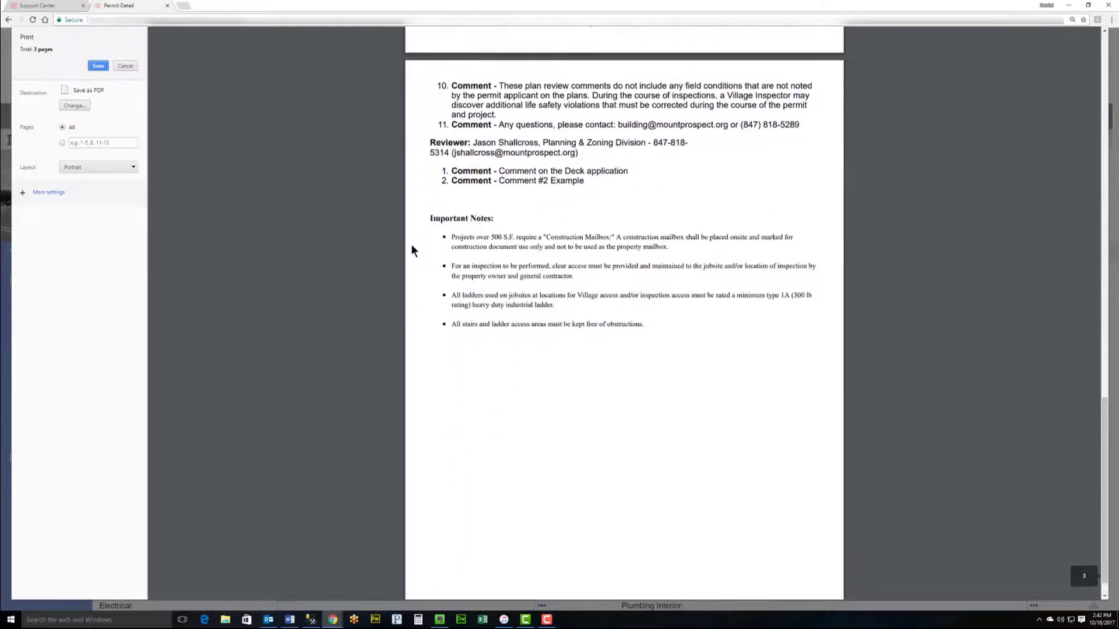
pyautogui.scroll(2, 411, 244)
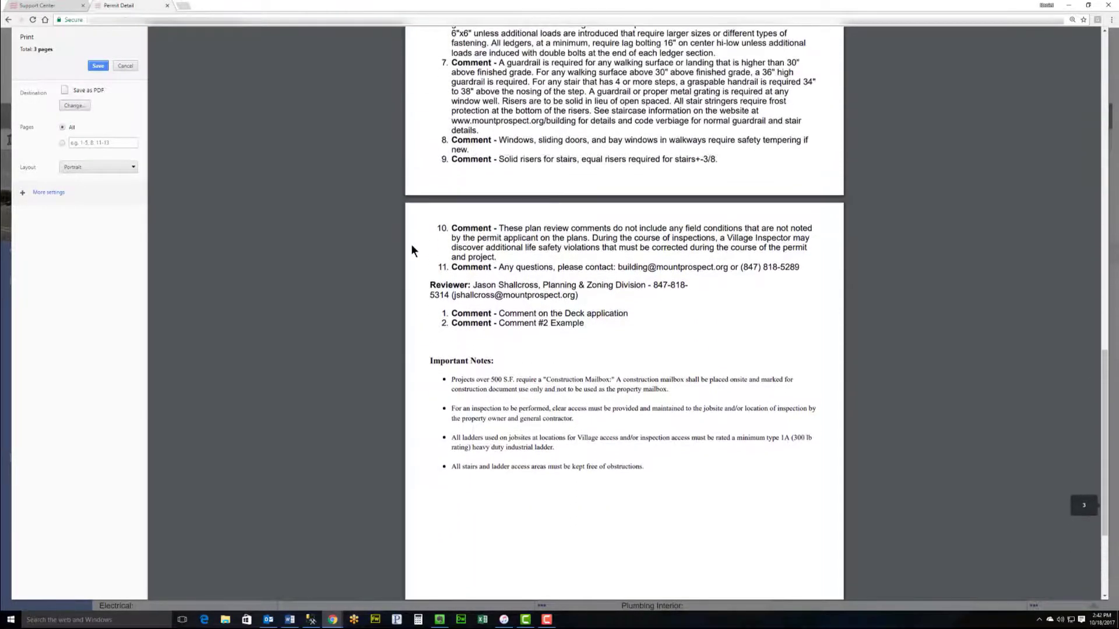
pyautogui.scroll(9, 473, 285)
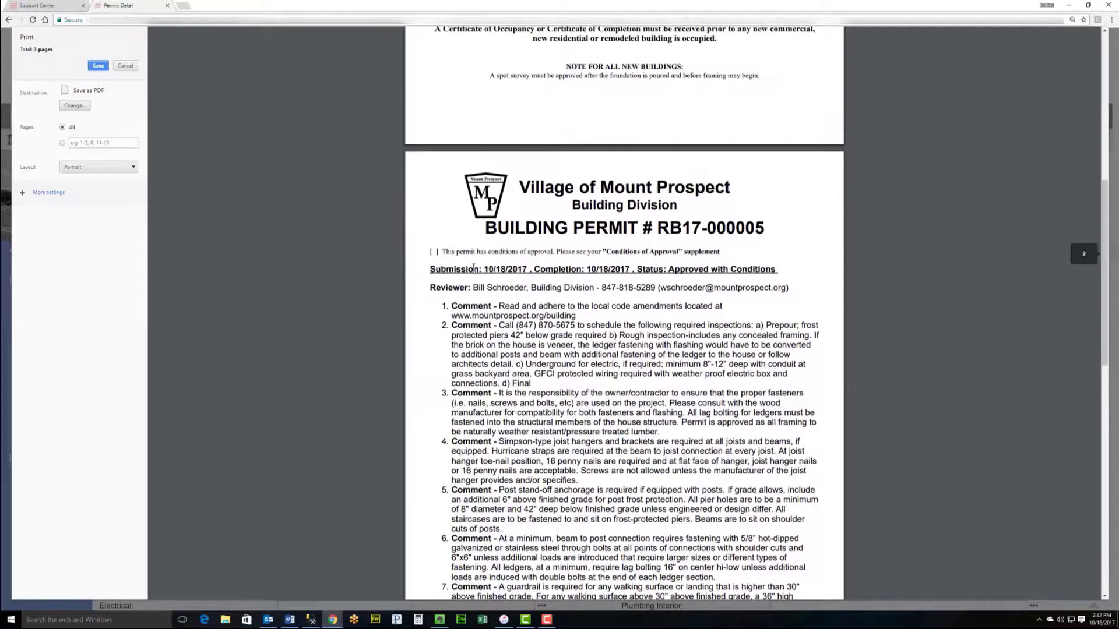
pyautogui.scroll(8, 473, 268)
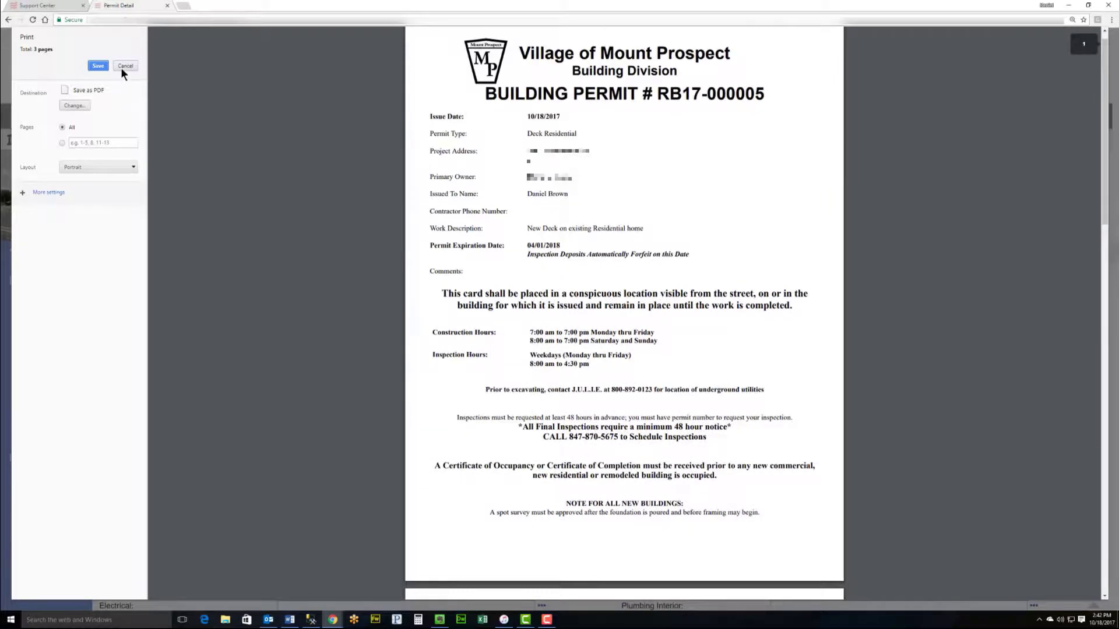
pyautogui.click(121, 68)
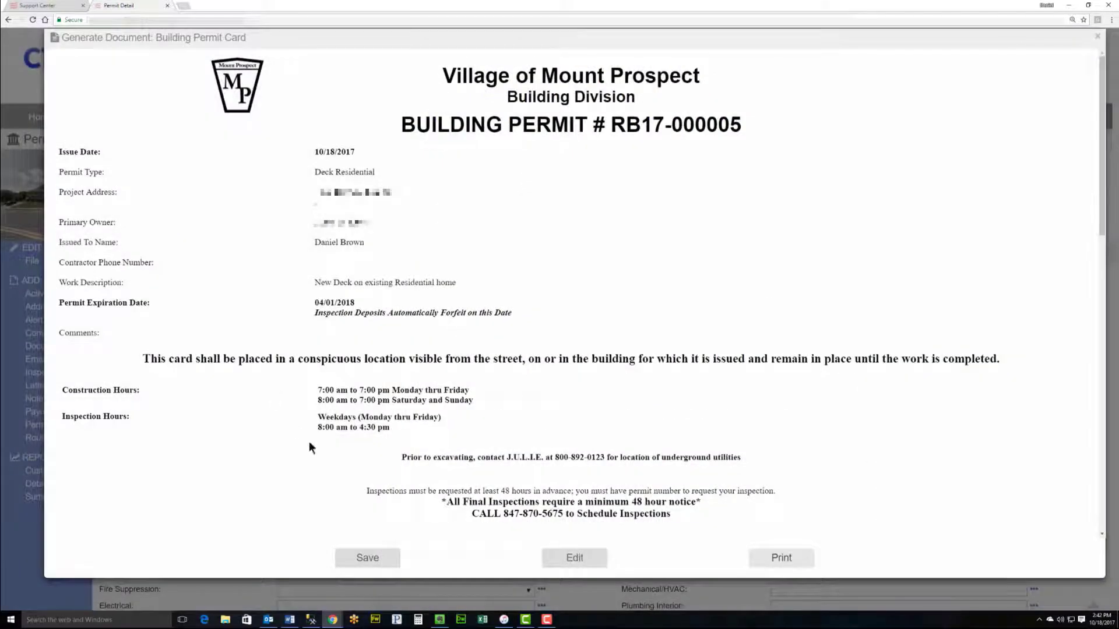
# Step: Save the generated Building Permit Card to RB17-000005's documents
pyautogui.click(376, 557)
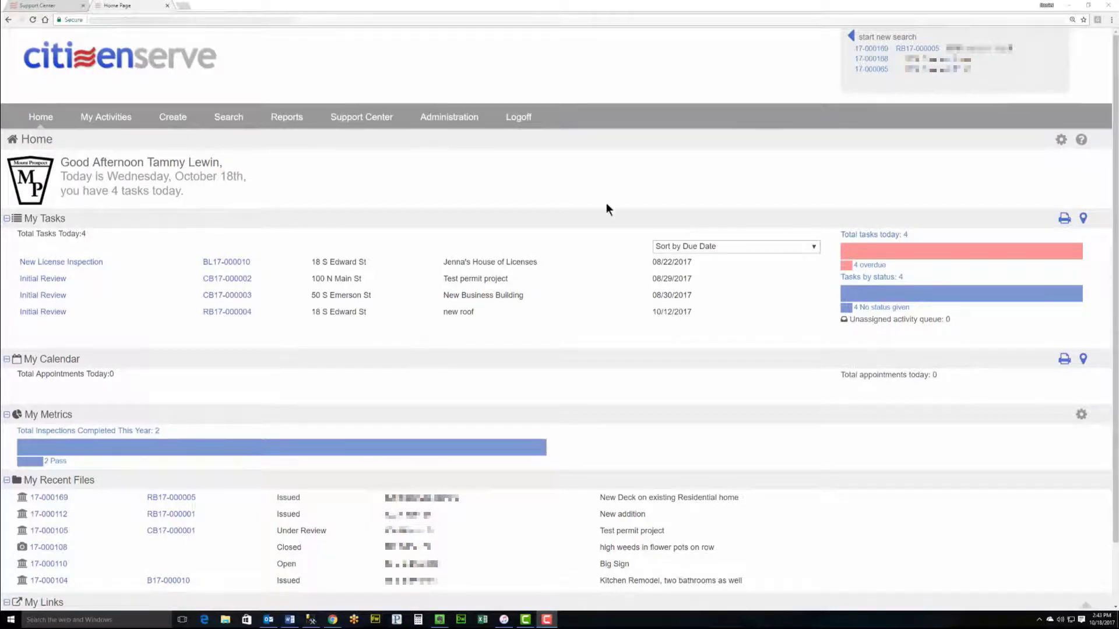
# Step: Find permit RB17-000005 by permit number and start adding an inspection to it
pyautogui.click(850, 37)
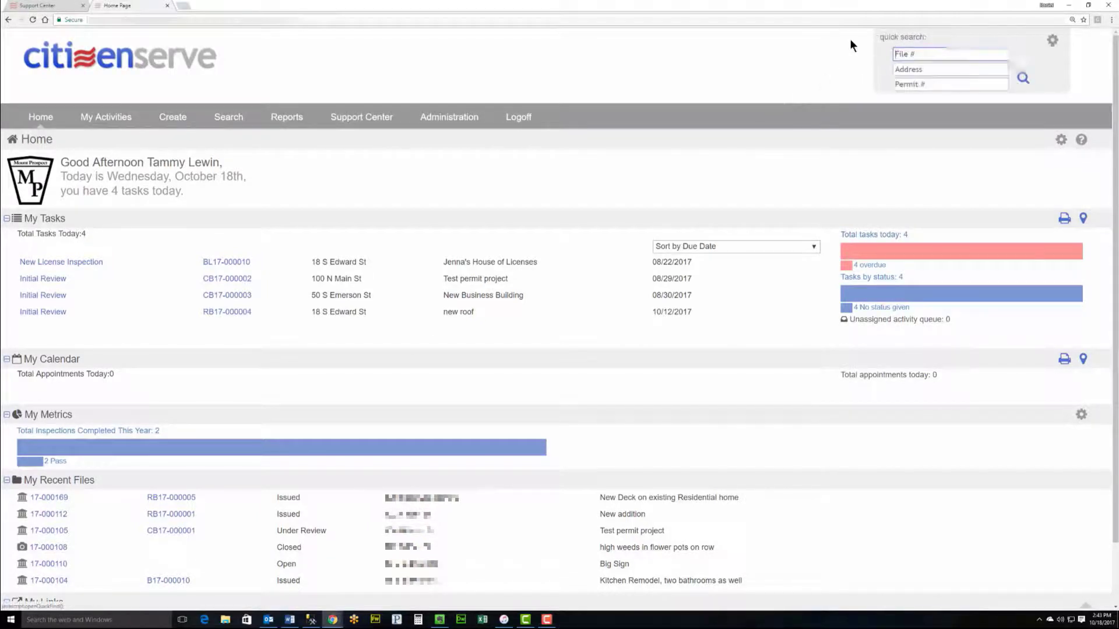
pyautogui.click(912, 86)
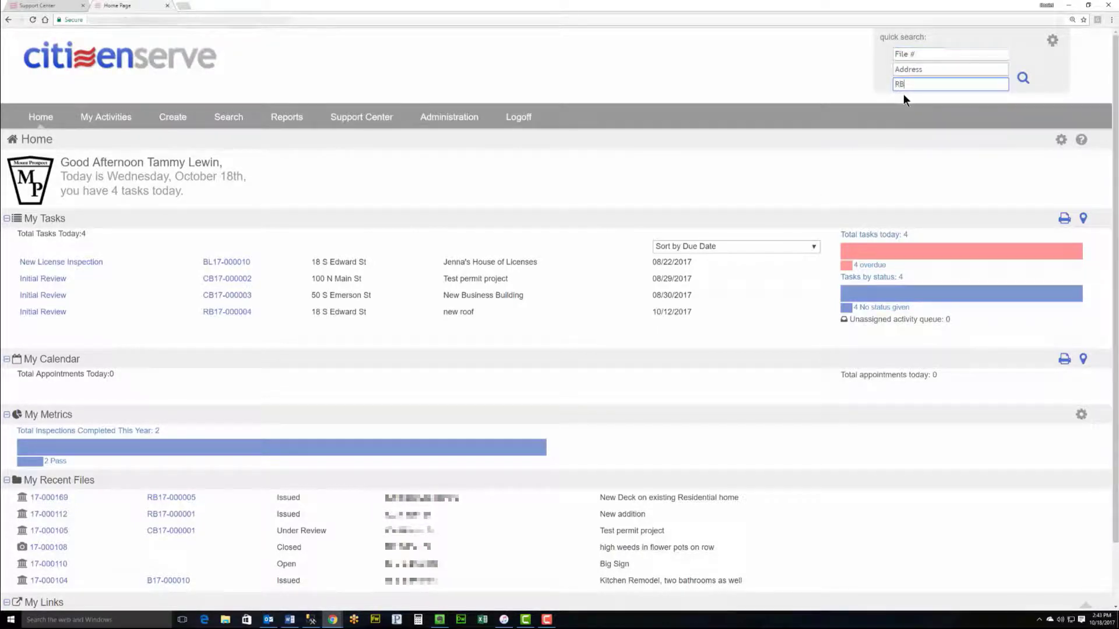
pyautogui.press('Return')
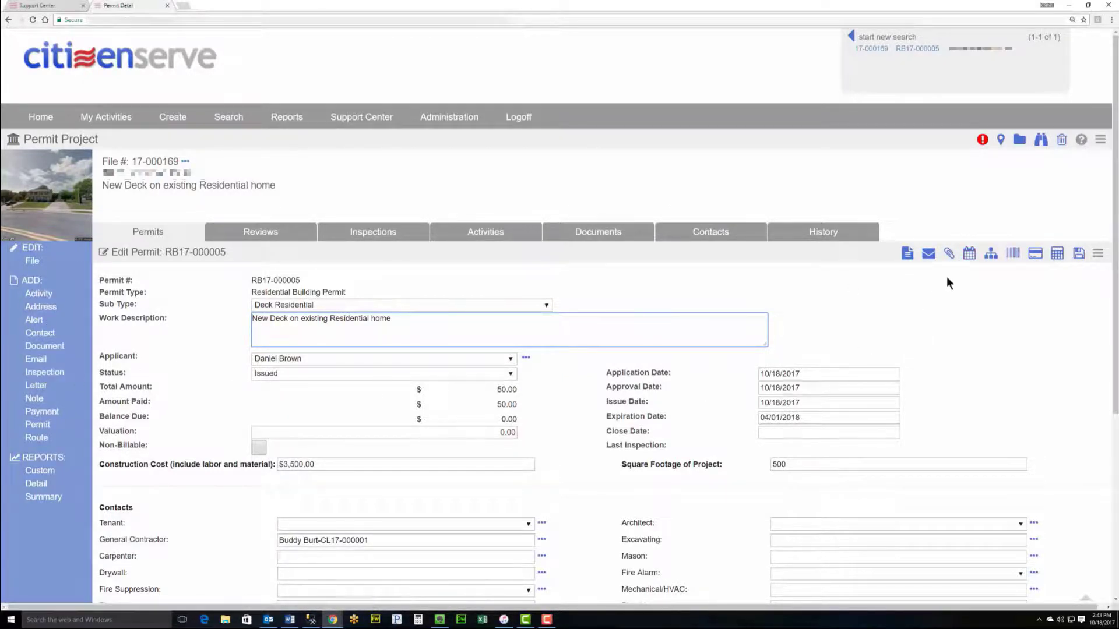
pyautogui.click(967, 257)
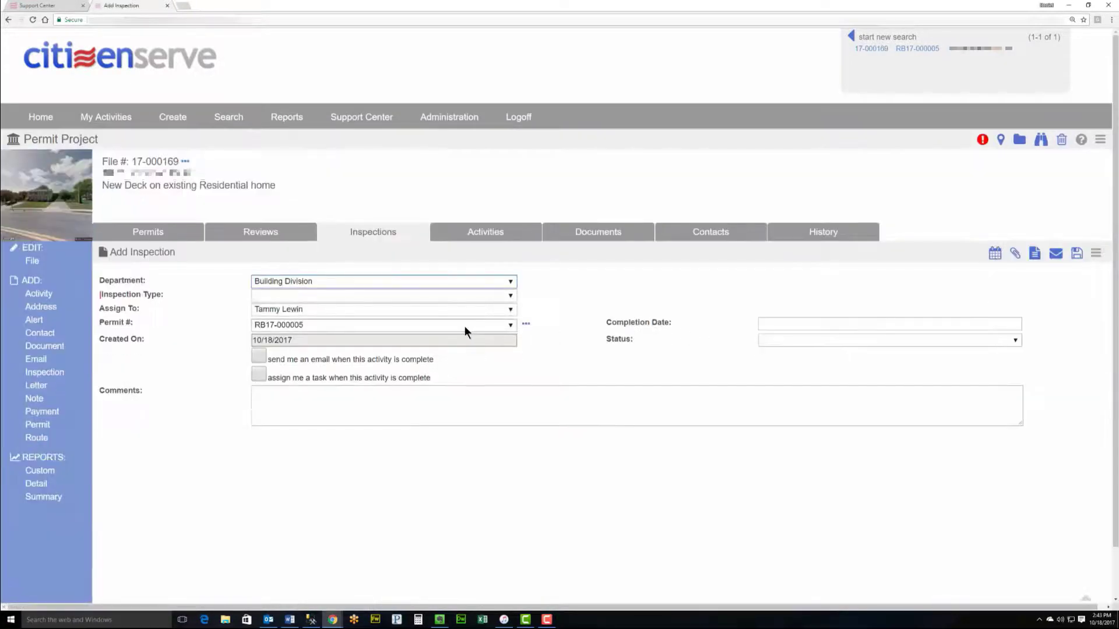
# Step: Choose Final Inspection as the inspection type, keeping the current inspector assignment
pyautogui.click(317, 294)
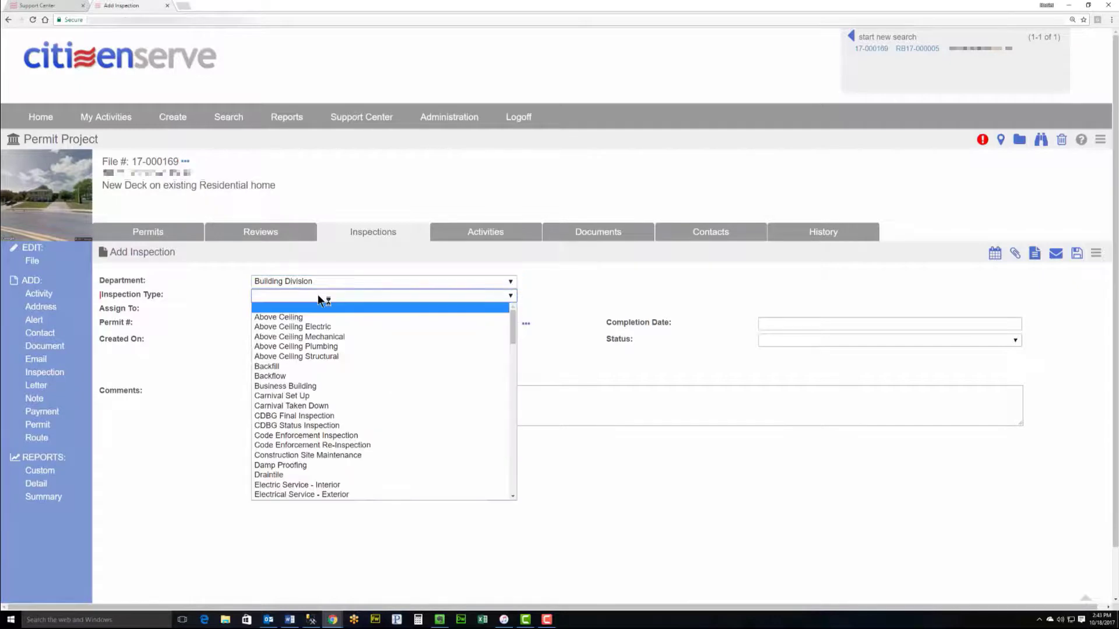
pyautogui.scroll(-5, 315, 362)
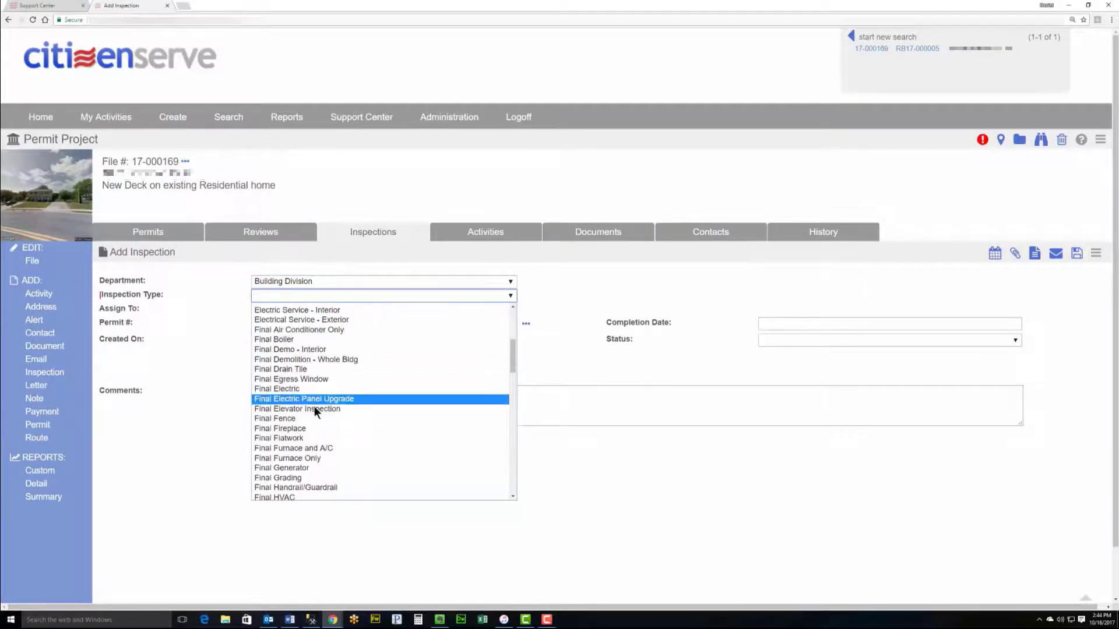
pyautogui.scroll(-3, 314, 408)
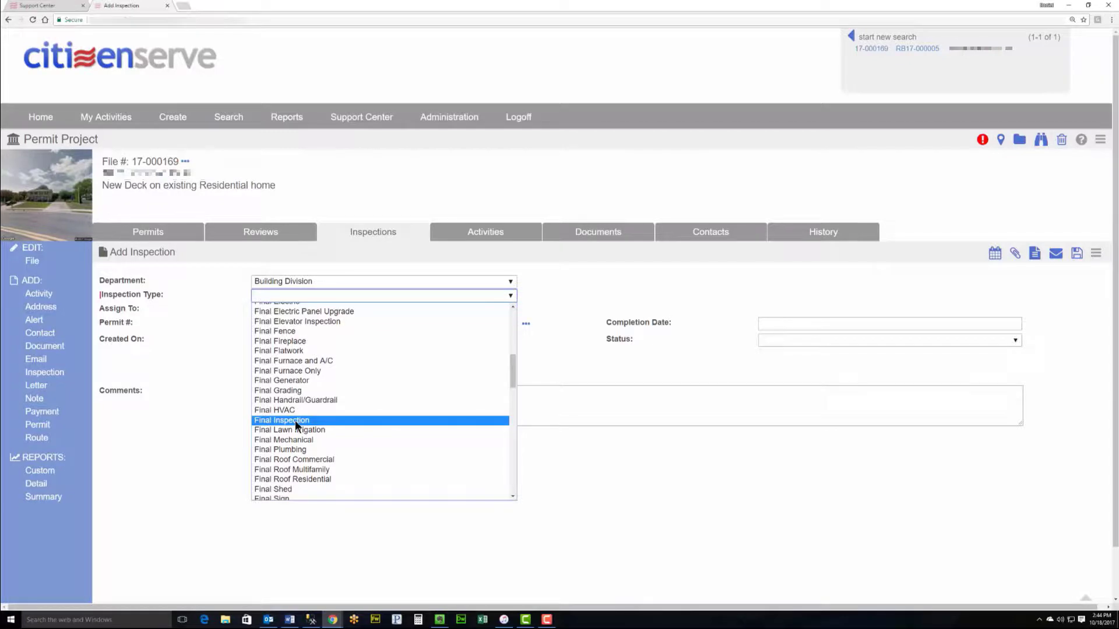
pyautogui.click(295, 420)
pyautogui.click(313, 311)
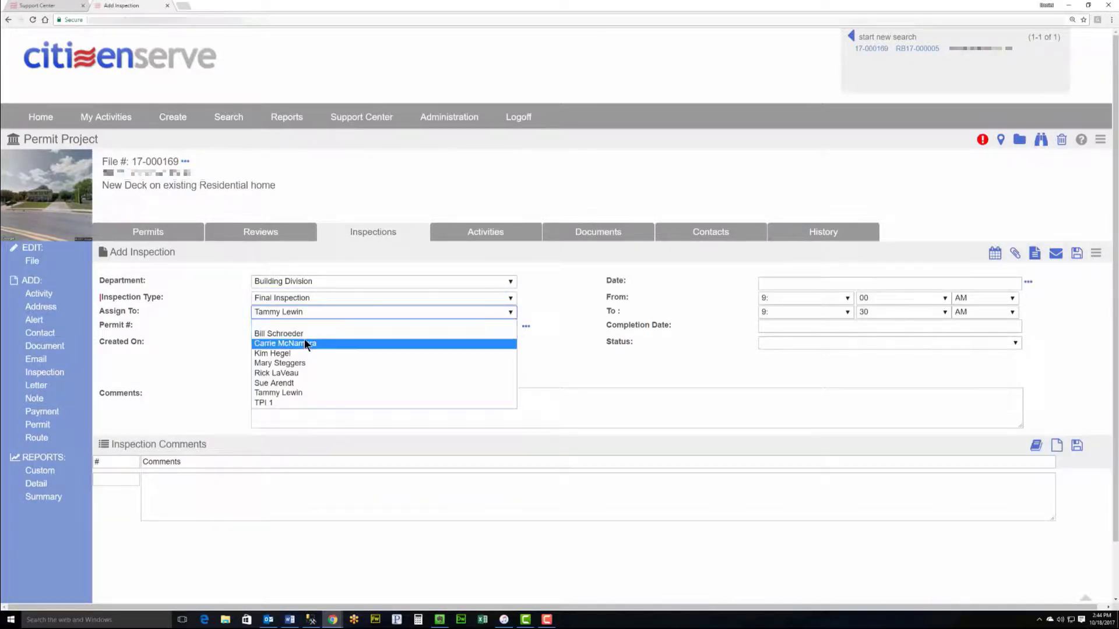
pyautogui.click(1030, 283)
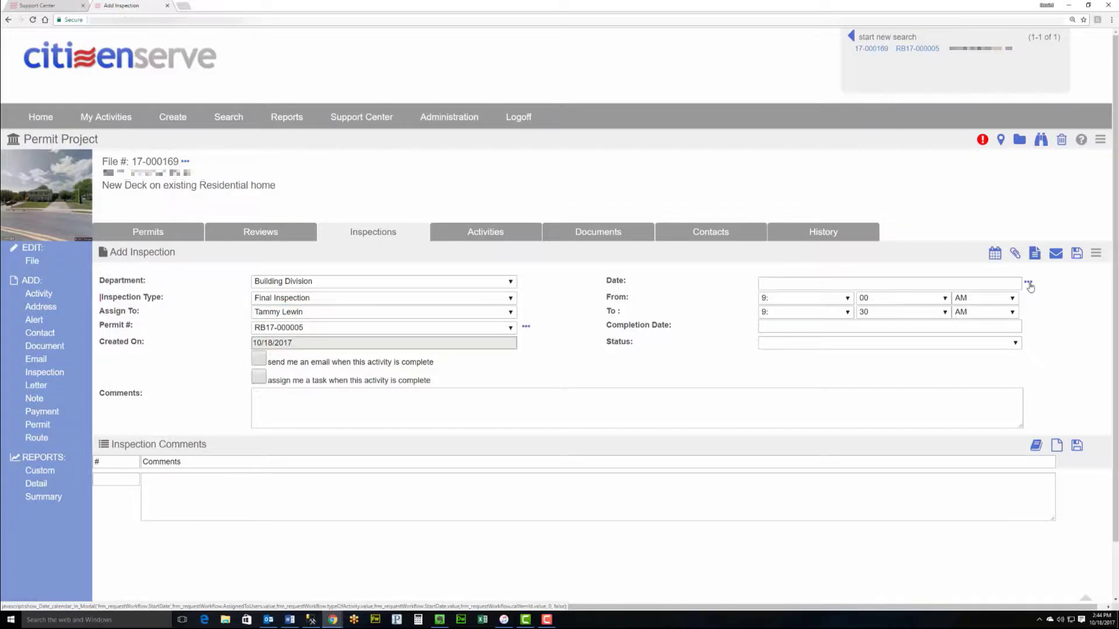
# Step: Book the final inspection for 12:00–12:30 PM on 10/18/2017 with a different inspector assigned
pyautogui.click(1029, 285)
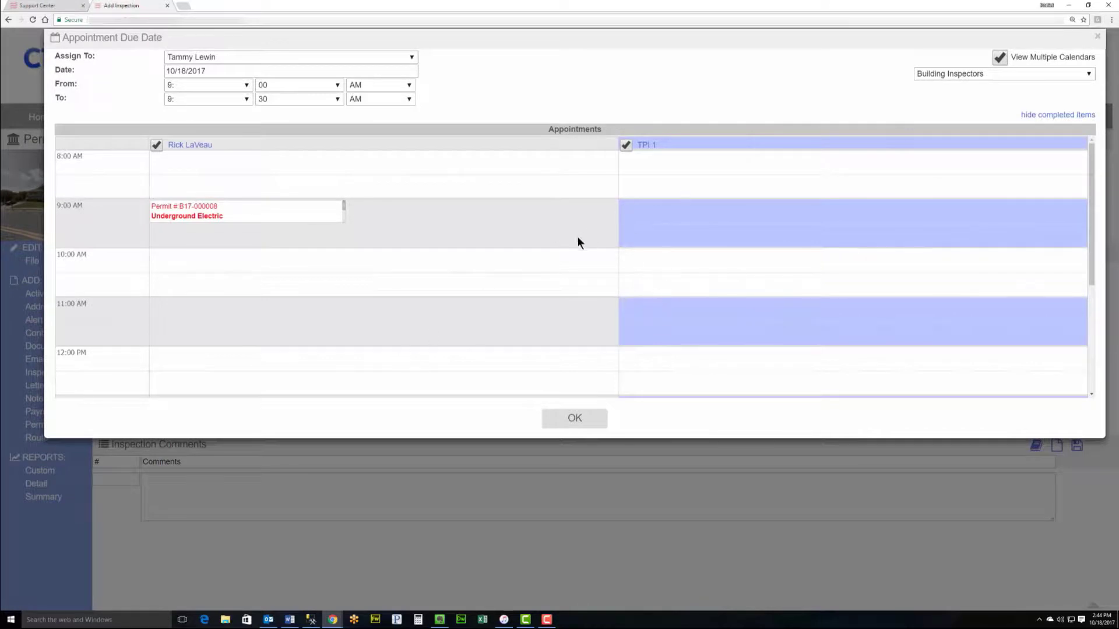
pyautogui.scroll(-2, 514, 275)
pyautogui.scroll(2, 460, 253)
pyautogui.click(239, 85)
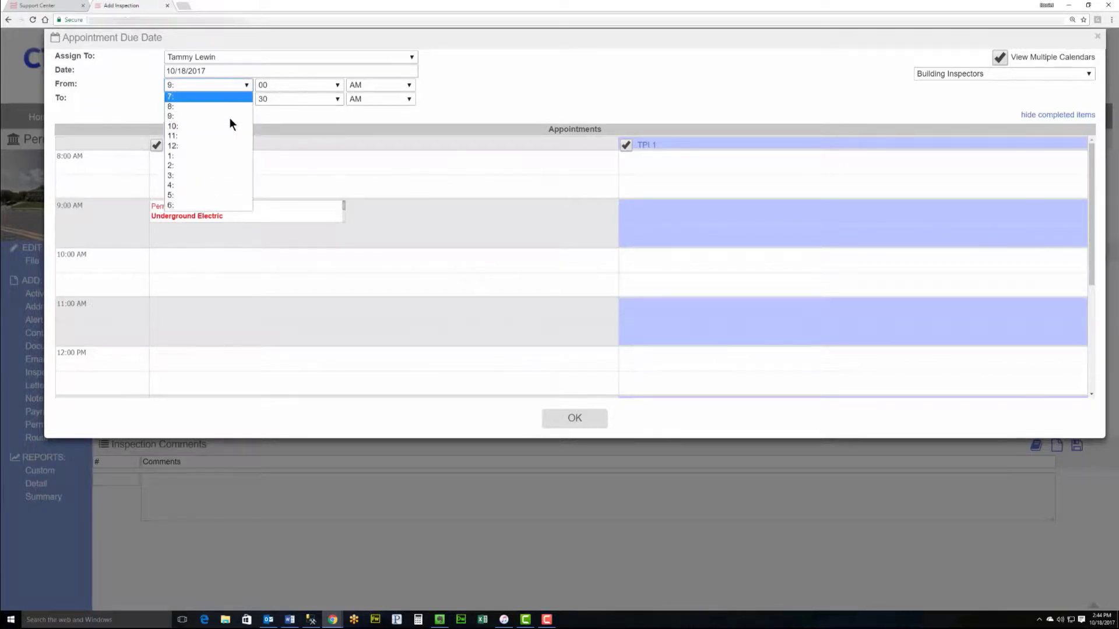
pyautogui.click(229, 147)
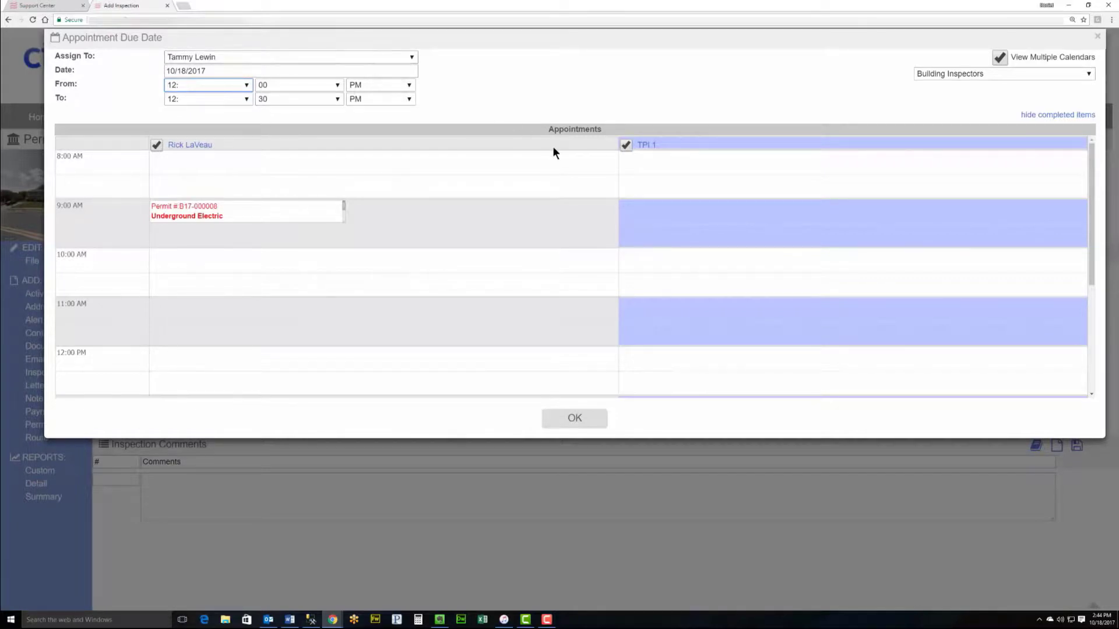
pyautogui.click(304, 57)
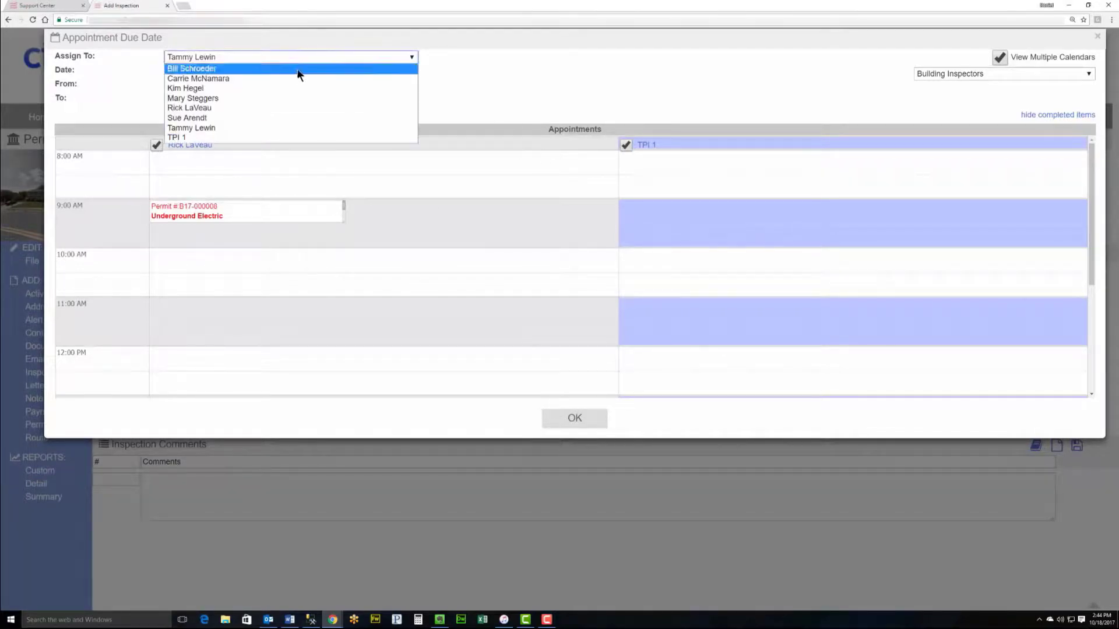
pyautogui.click(281, 107)
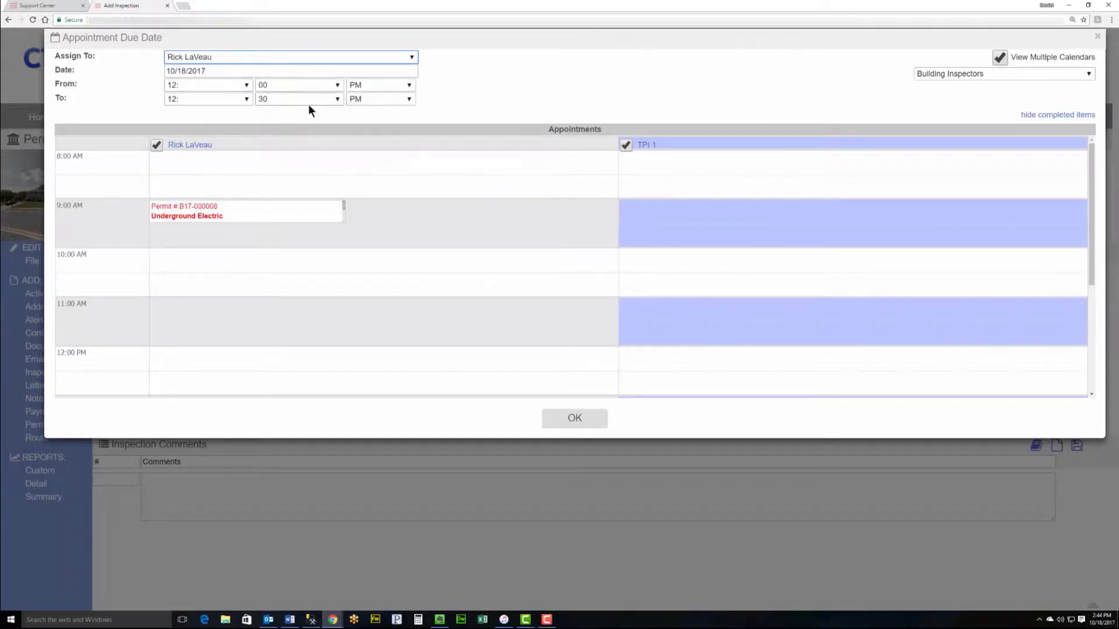
pyautogui.click(591, 422)
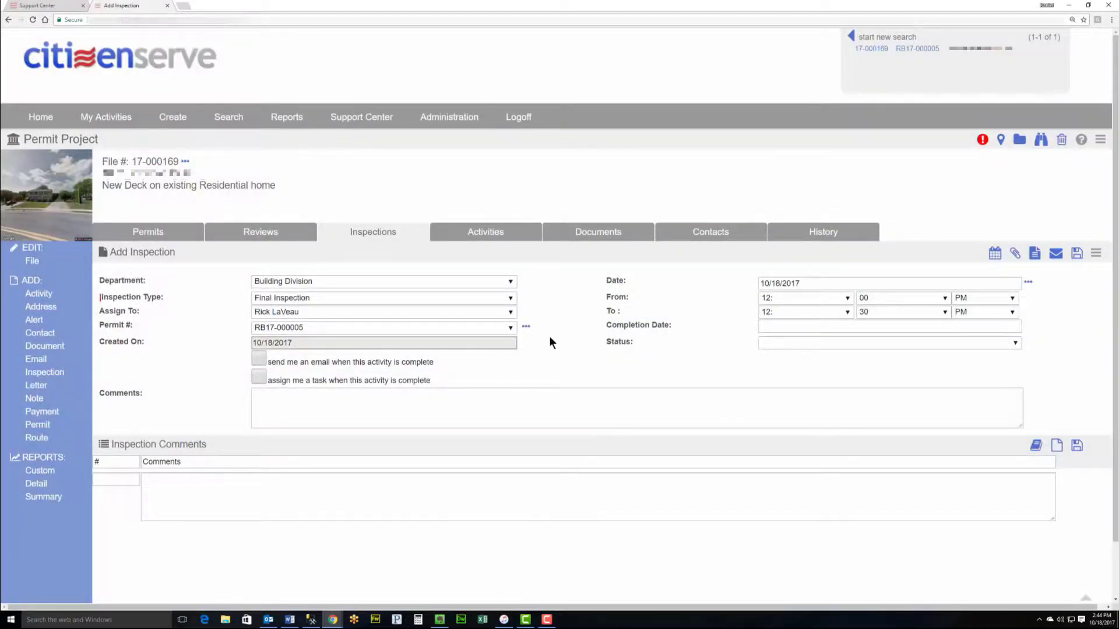
# Step: Save the RB17-000005 Final Inspection so it shows on today's calendar at 12:00–12:30 PM
pyautogui.click(1076, 254)
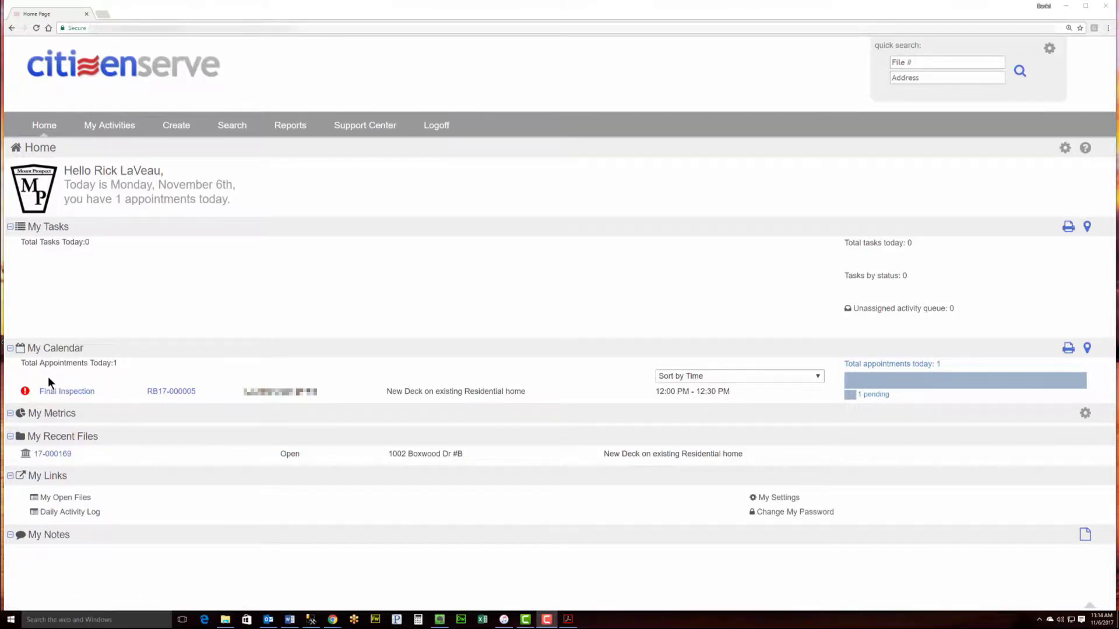
# Step: Open today's Final Inspection and add the comment 'No comments needed. All construction is correct'
pyautogui.click(77, 391)
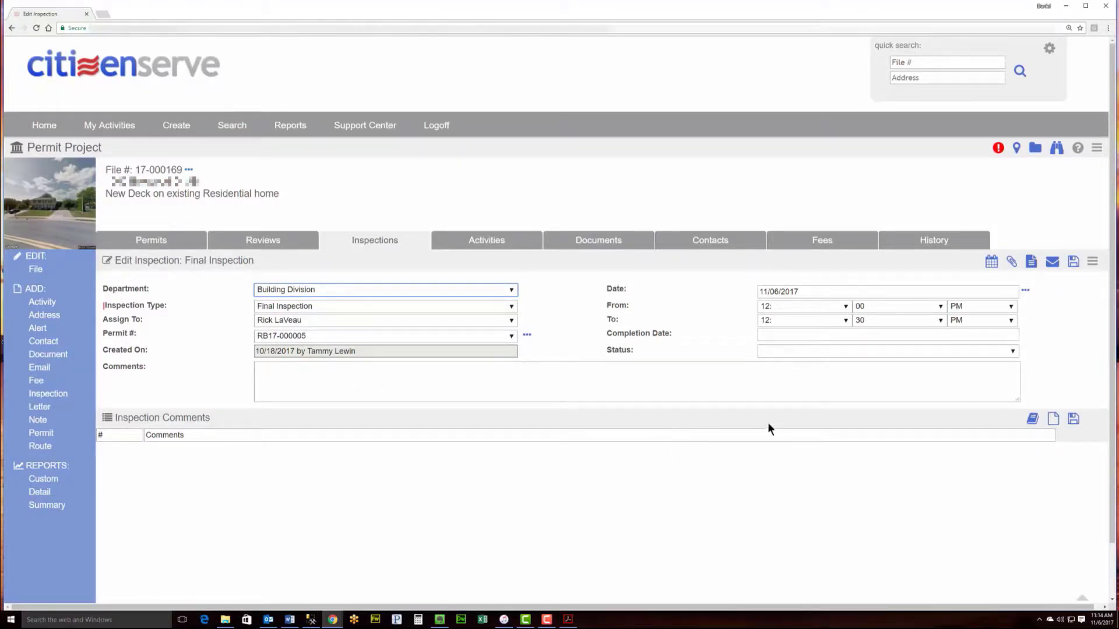
pyautogui.click(1054, 420)
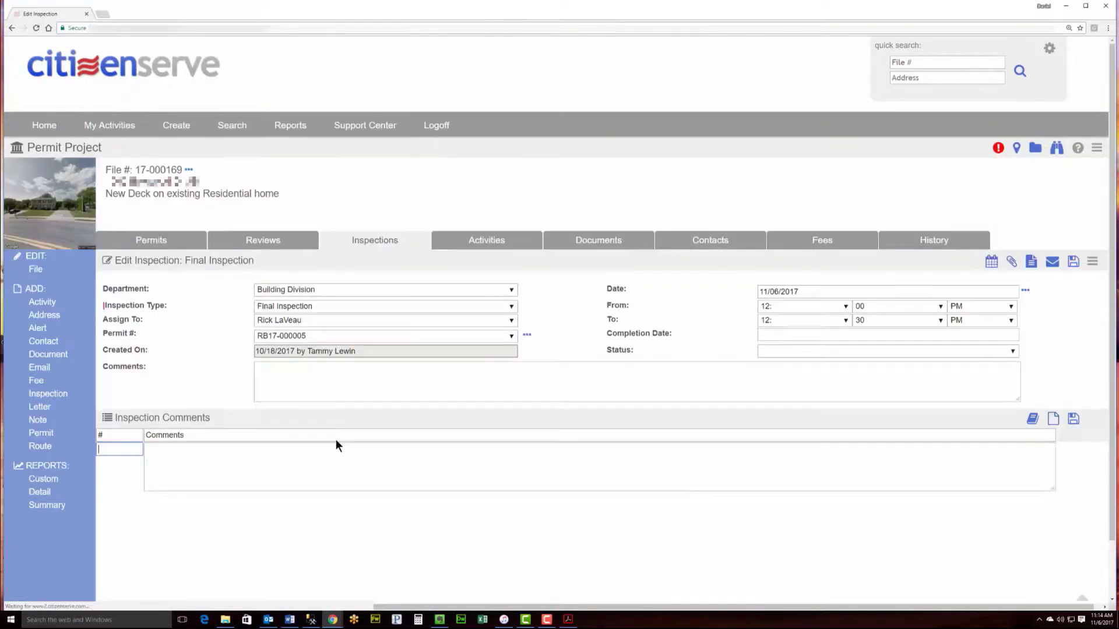
pyautogui.write('1')
pyautogui.press('Tab')
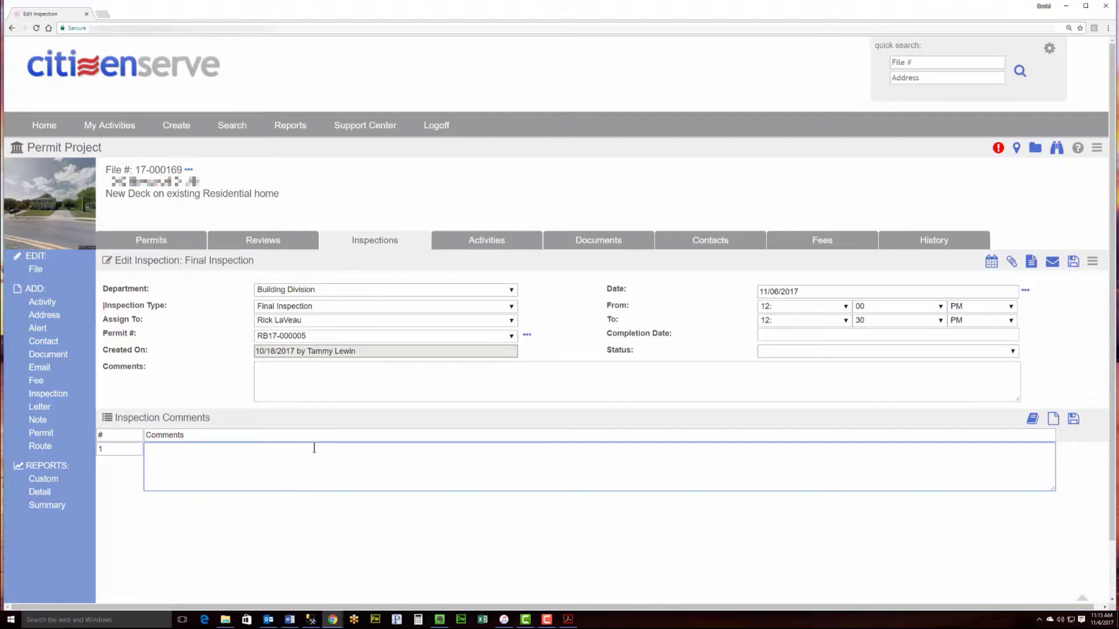
pyautogui.write('No comments needed. All construction is ')
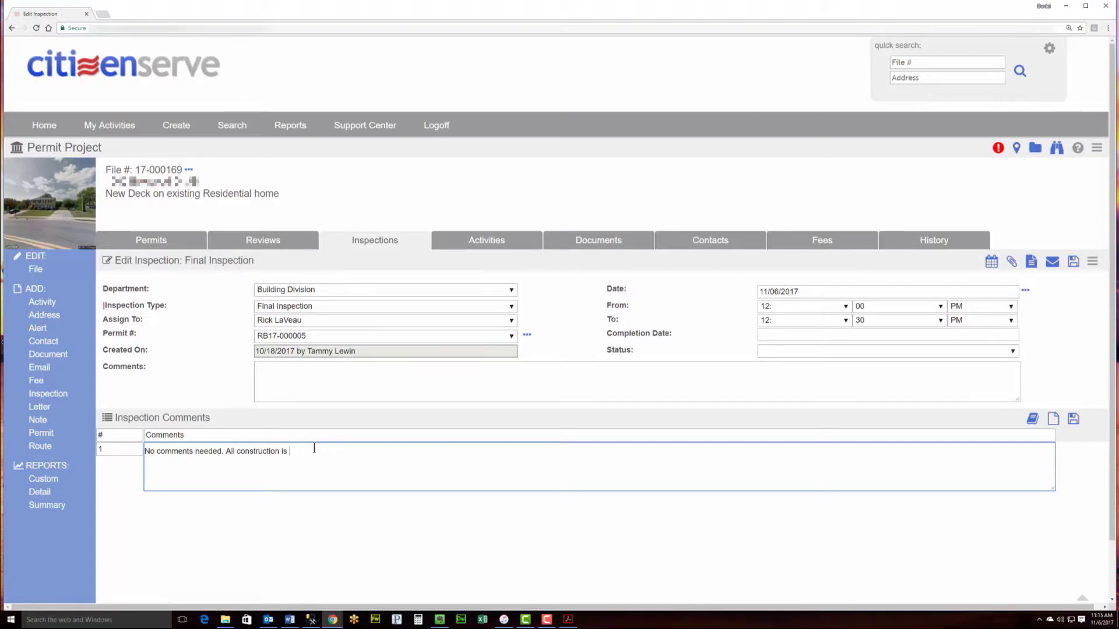
pyautogui.write('correct.')
# Step: Set the inspection's completion date to 11/06/2017 and its result to Pass
pyautogui.click(790, 334)
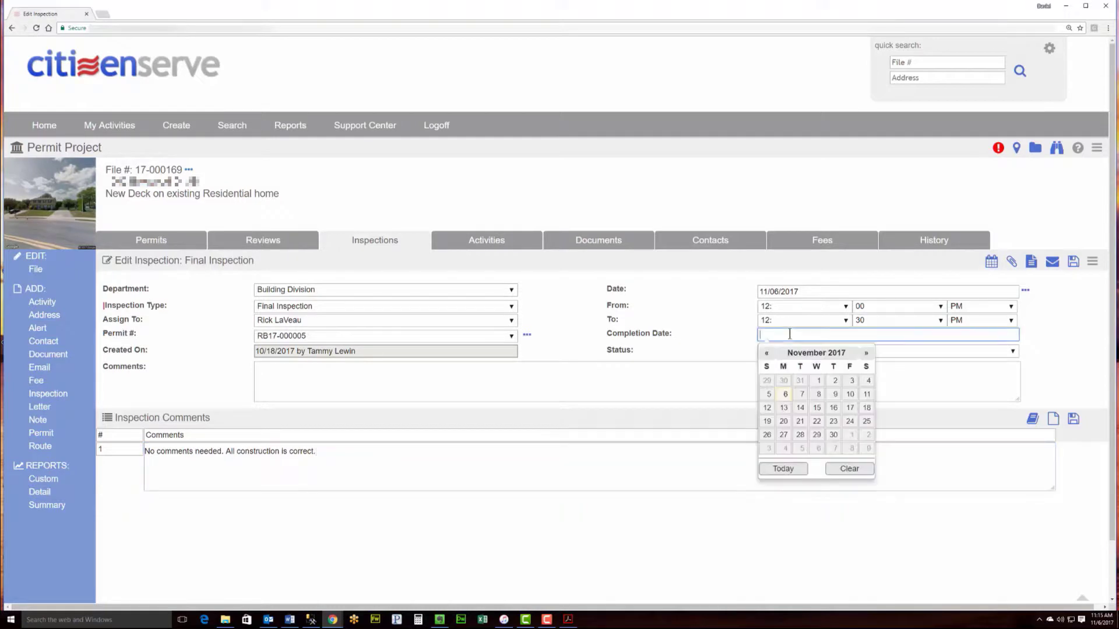
pyautogui.click(785, 395)
pyautogui.click(782, 352)
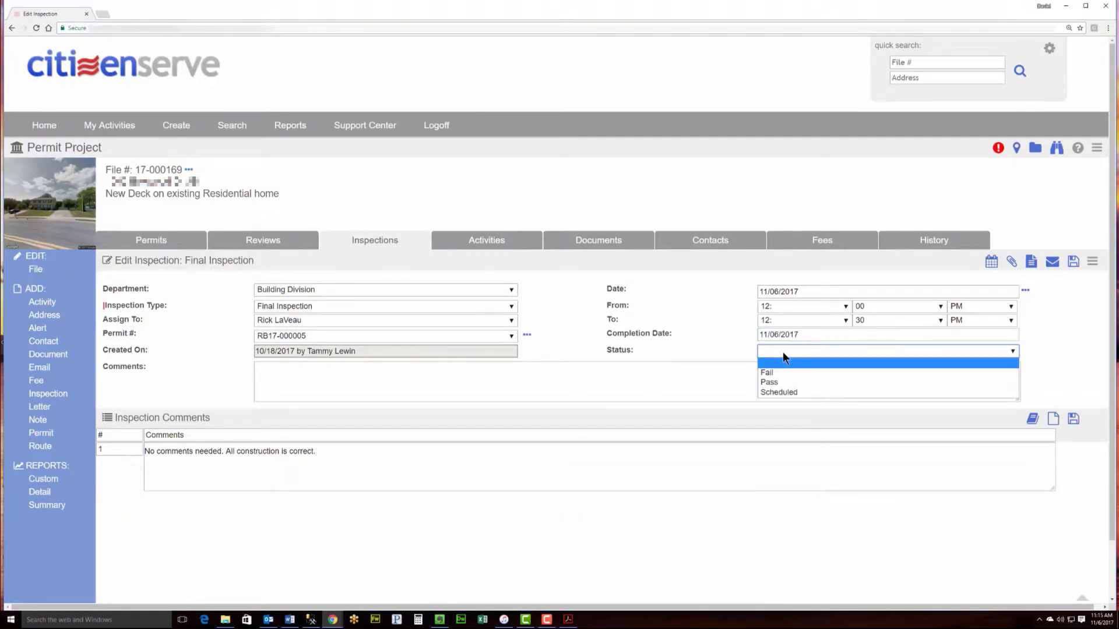
pyautogui.click(780, 382)
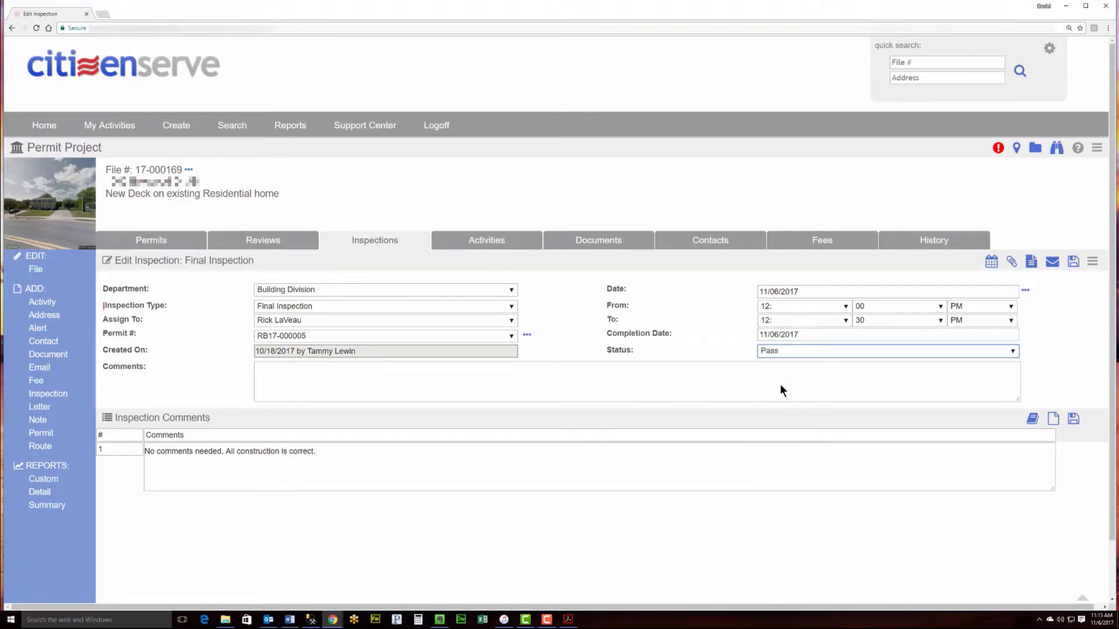
# Step: Generate an 'Inspection Report for Contractor' letter from the Final Inspection and save it as Inspection Report.htm
pyautogui.click(1033, 263)
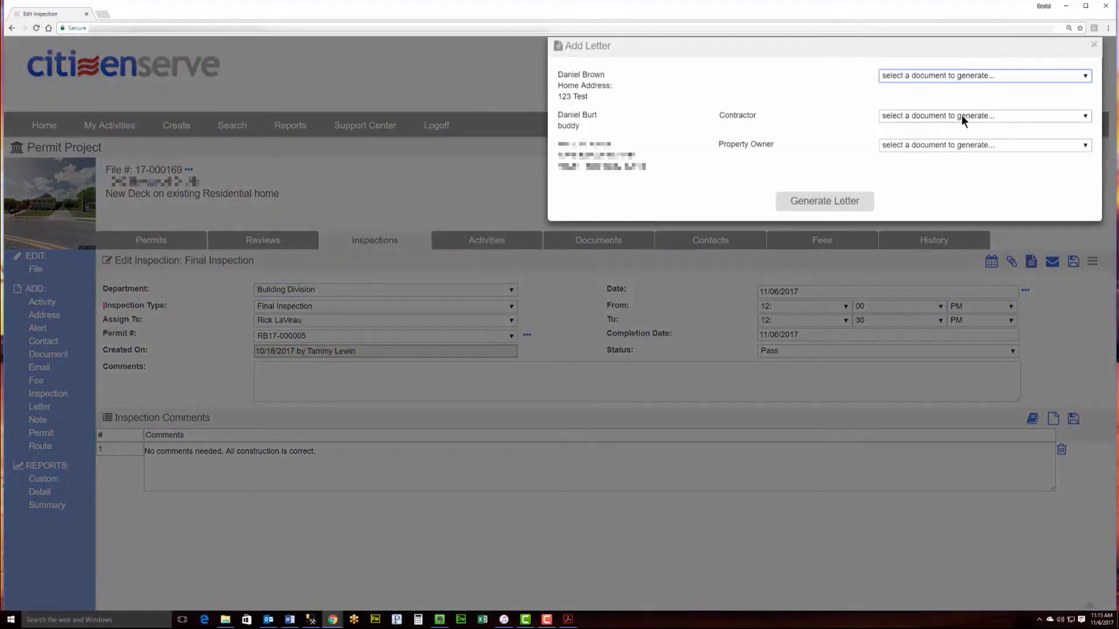
pyautogui.click(961, 116)
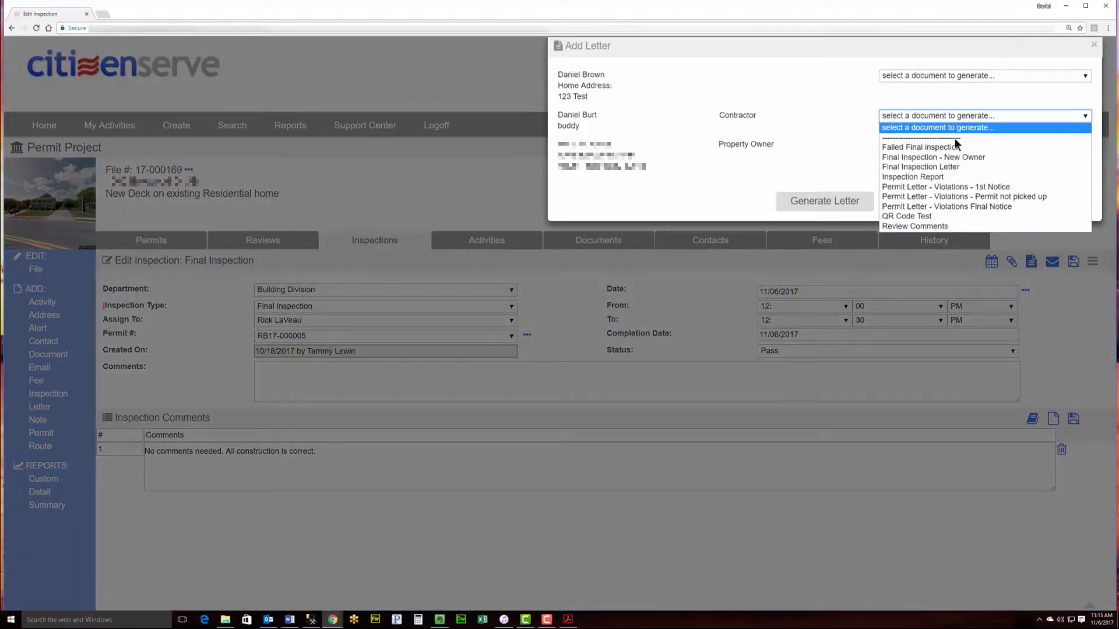
pyautogui.click(952, 177)
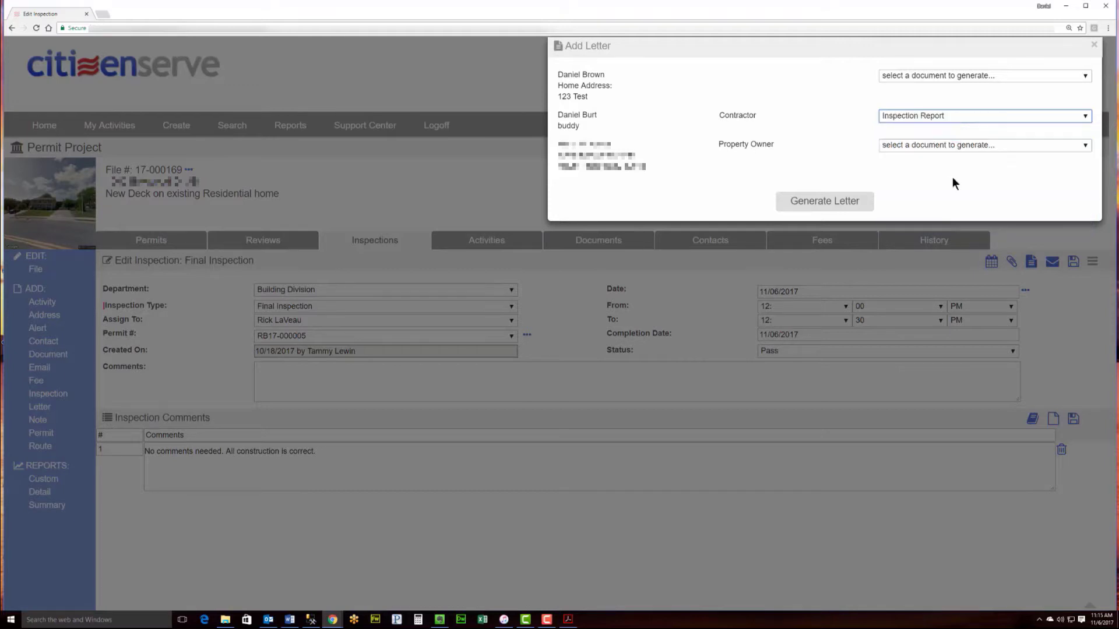
pyautogui.click(840, 199)
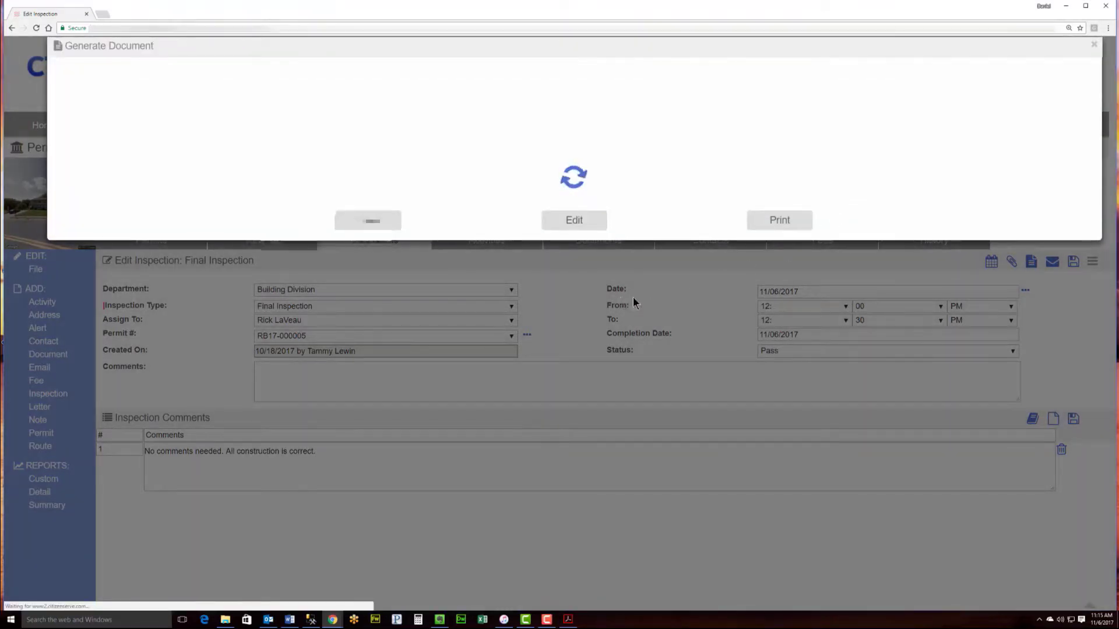
pyautogui.scroll(-1, 446, 276)
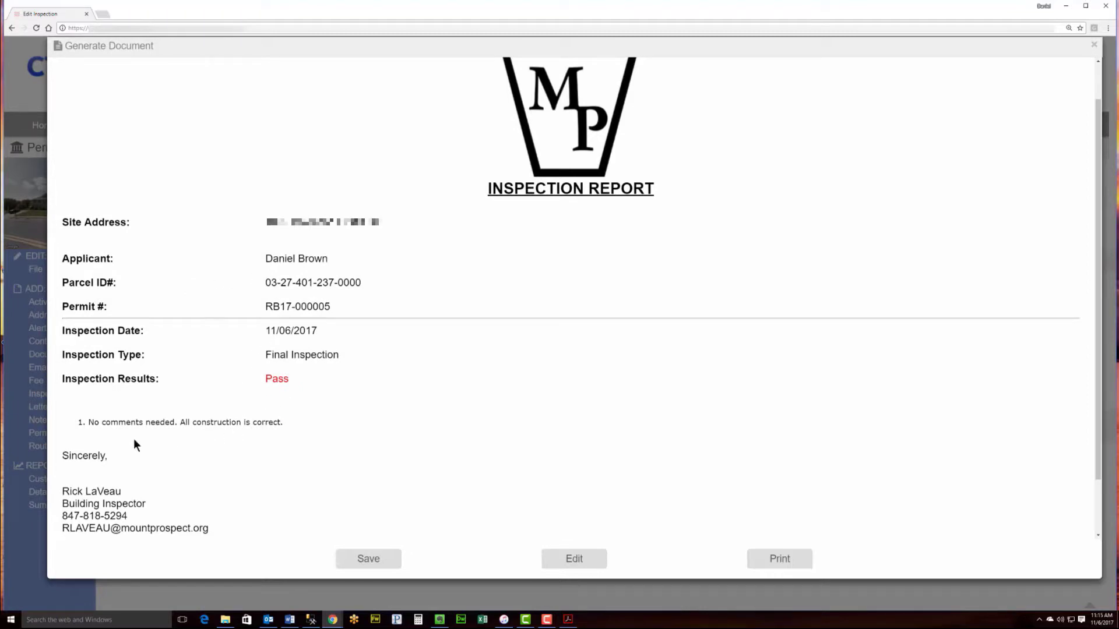
pyautogui.scroll(-1, 201, 401)
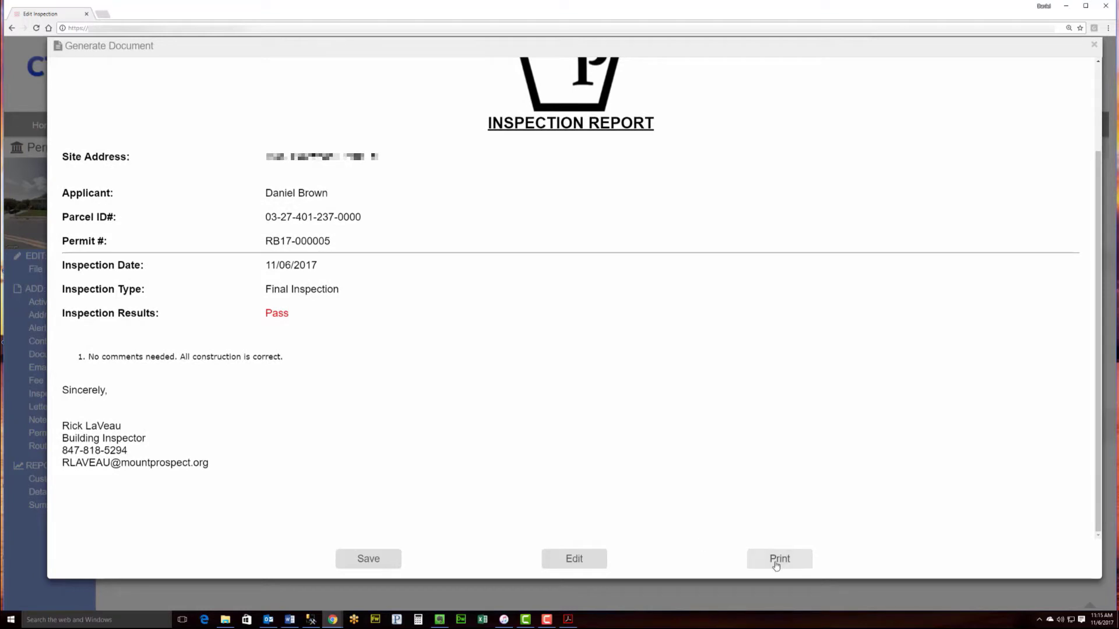
pyautogui.click(368, 560)
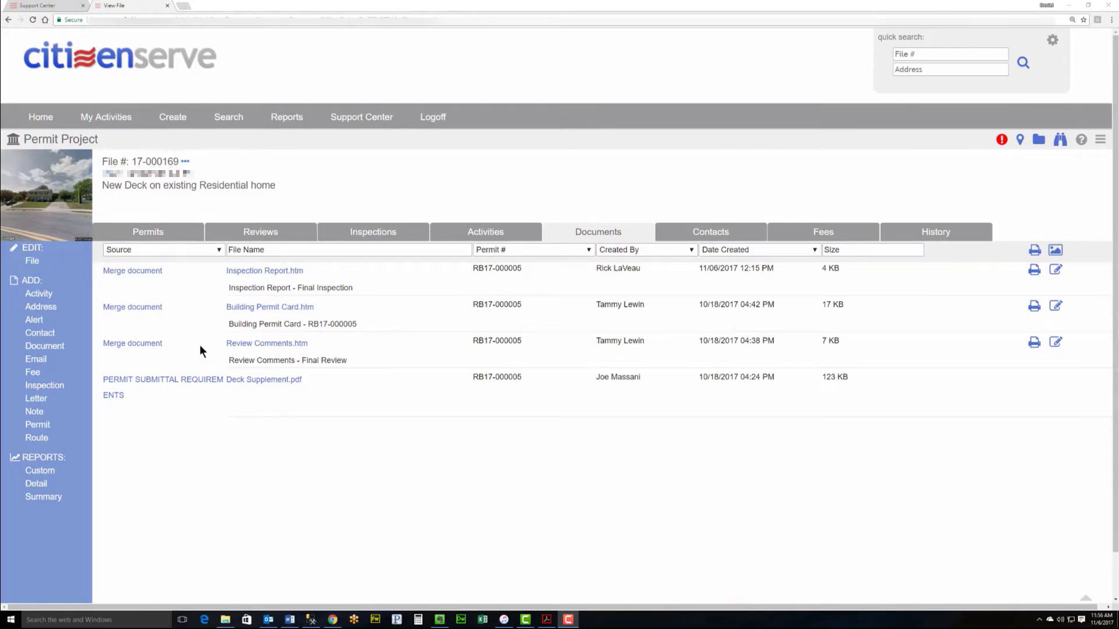
# Step: Change file 17-000169's status to Closed and save, also closing its open permits
pyautogui.click(34, 263)
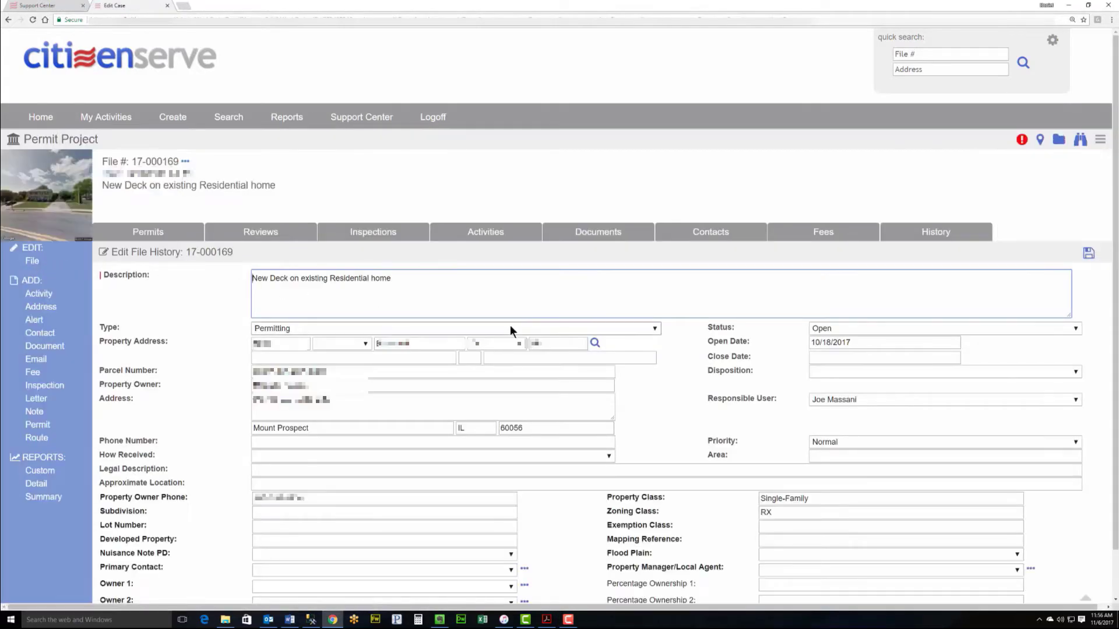
pyautogui.click(848, 328)
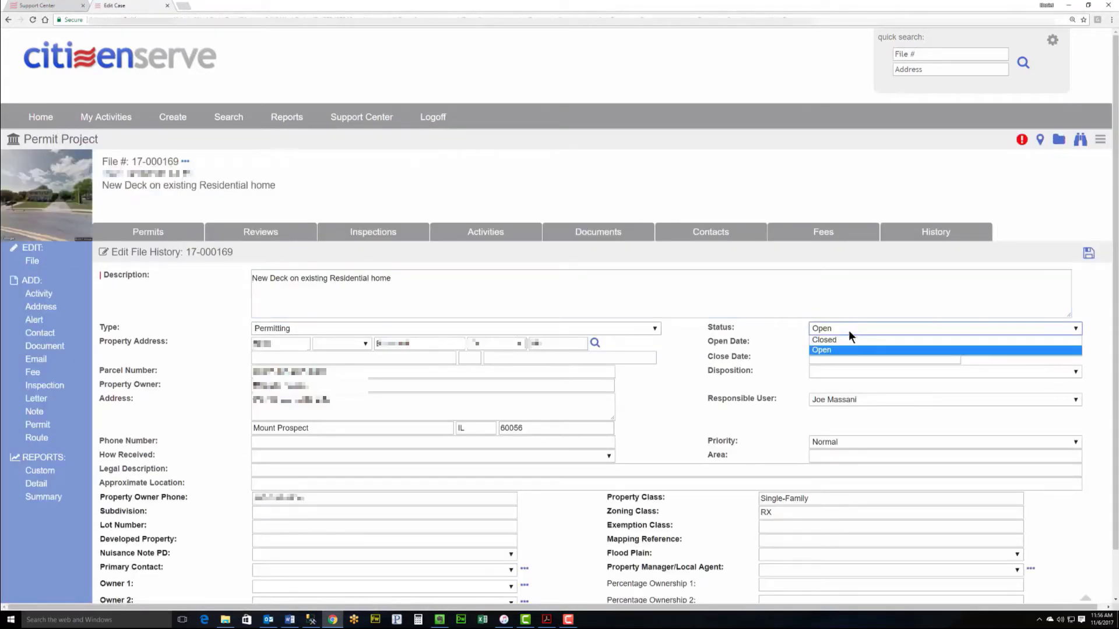
pyautogui.click(850, 339)
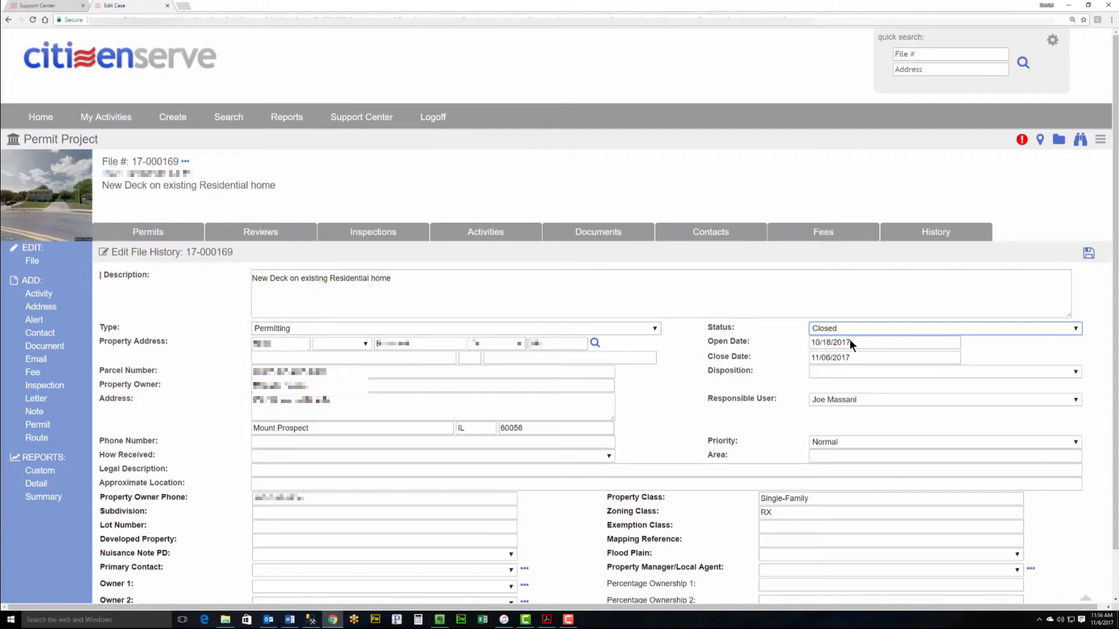
pyautogui.click(1089, 254)
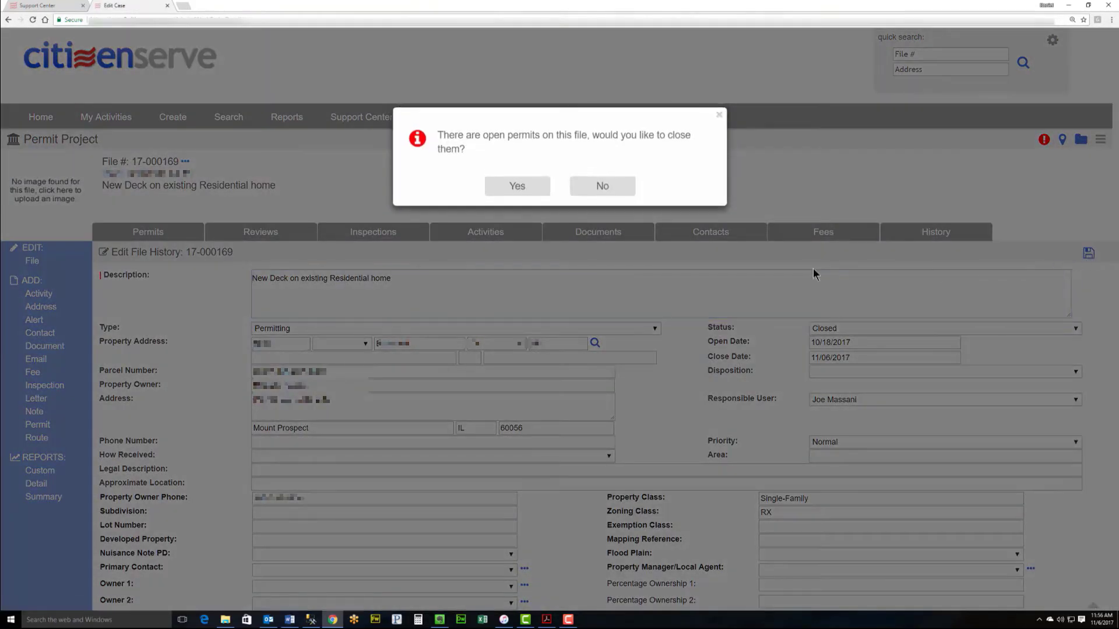
pyautogui.click(510, 188)
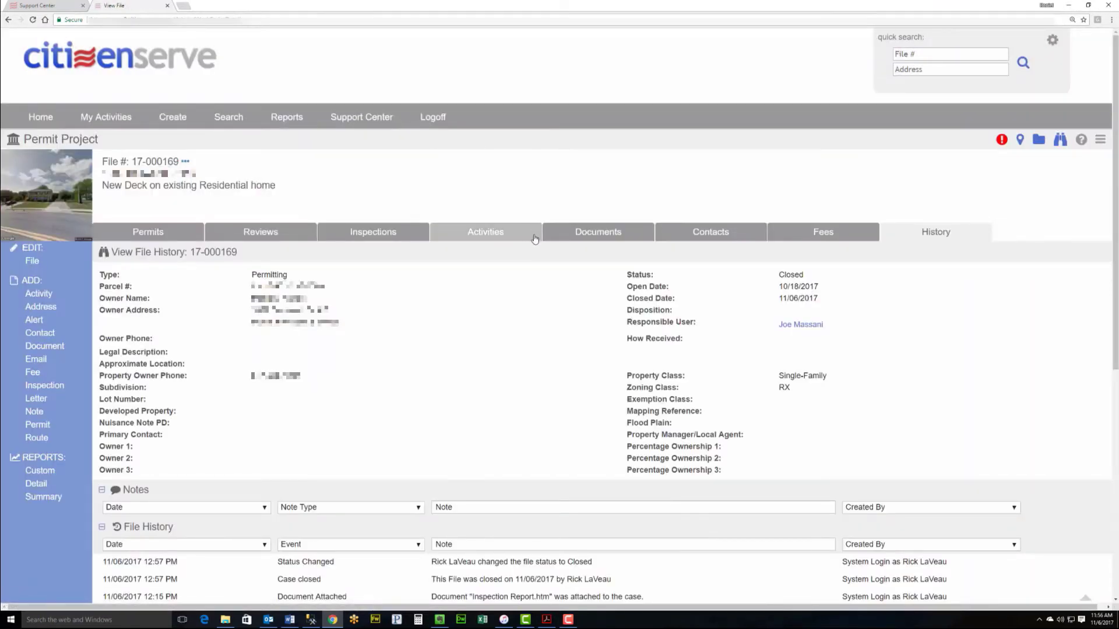